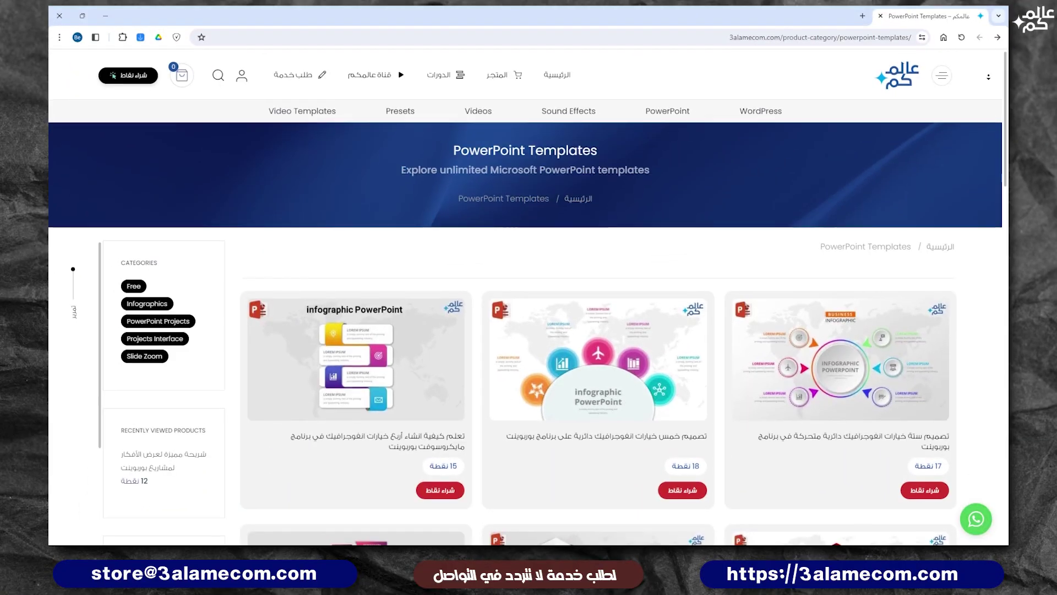
# - Scroll through the 3alamecom templates grid
pyautogui.scroll(-2, 988, 82)
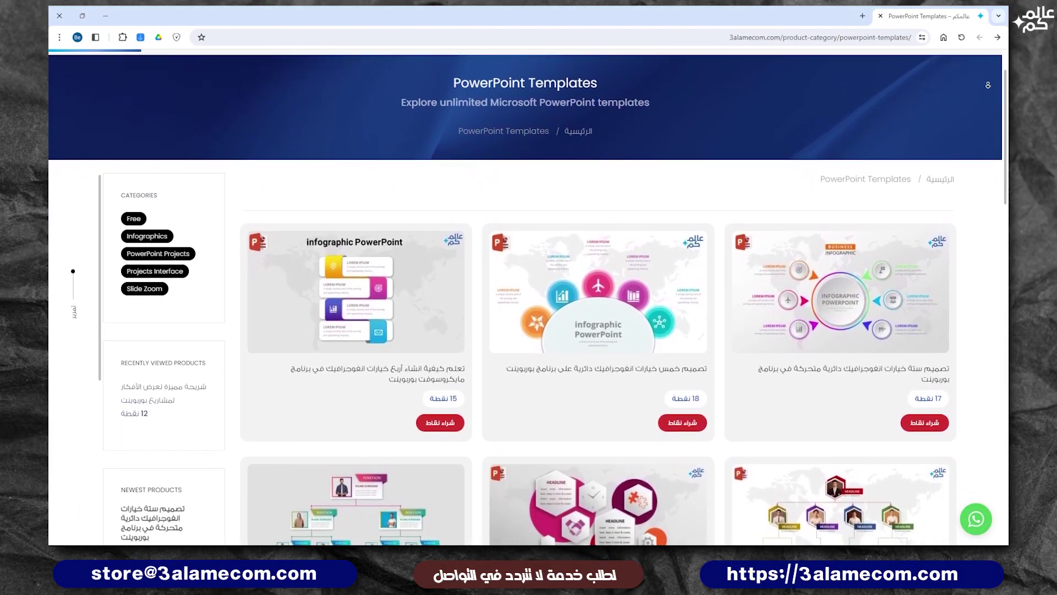
pyautogui.scroll(-1, 988, 86)
pyautogui.scroll(-1, 988, 85)
pyautogui.scroll(-1, 988, 85)
pyautogui.scroll(-1, 988, 86)
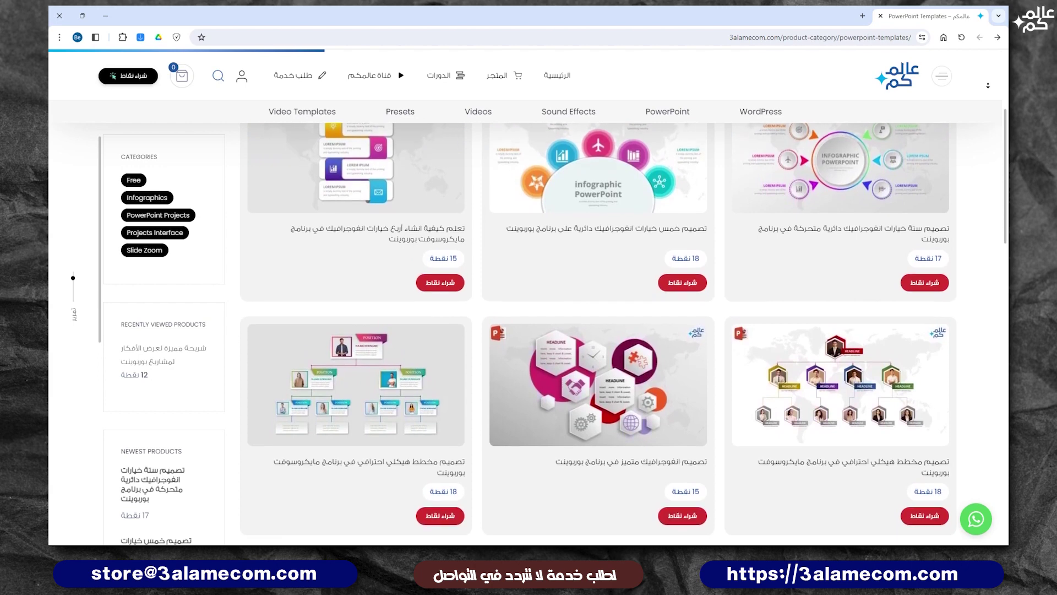
pyautogui.scroll(-1, 988, 86)
pyautogui.scroll(-1, 989, 85)
pyautogui.scroll(-1, 988, 86)
pyautogui.scroll(-1, 988, 85)
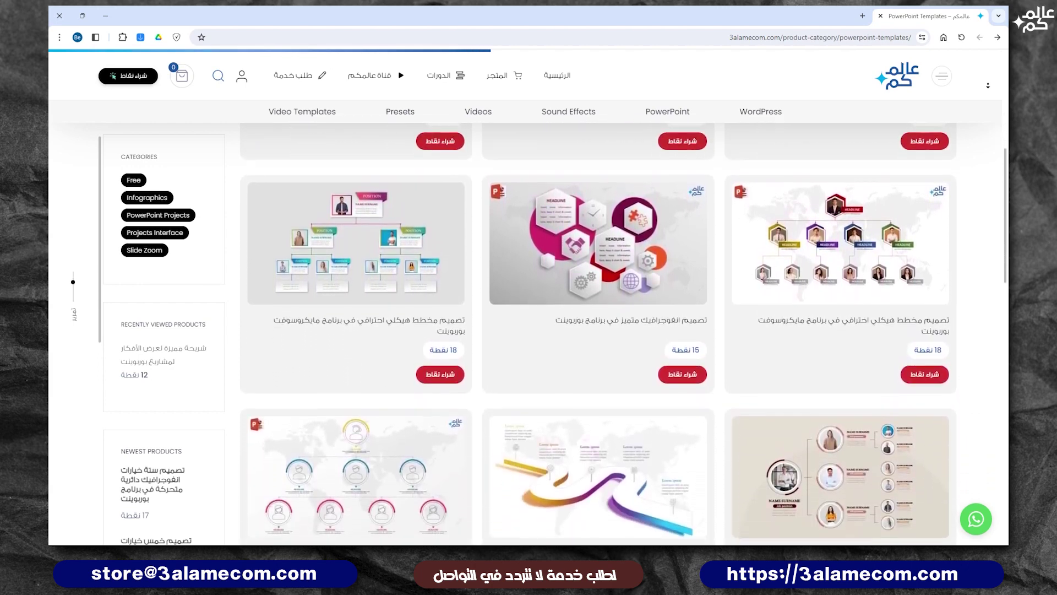
pyautogui.scroll(-1, 988, 85)
pyautogui.scroll(-1, 988, 85)
pyautogui.scroll(-1, 988, 86)
pyautogui.scroll(-1, 988, 86)
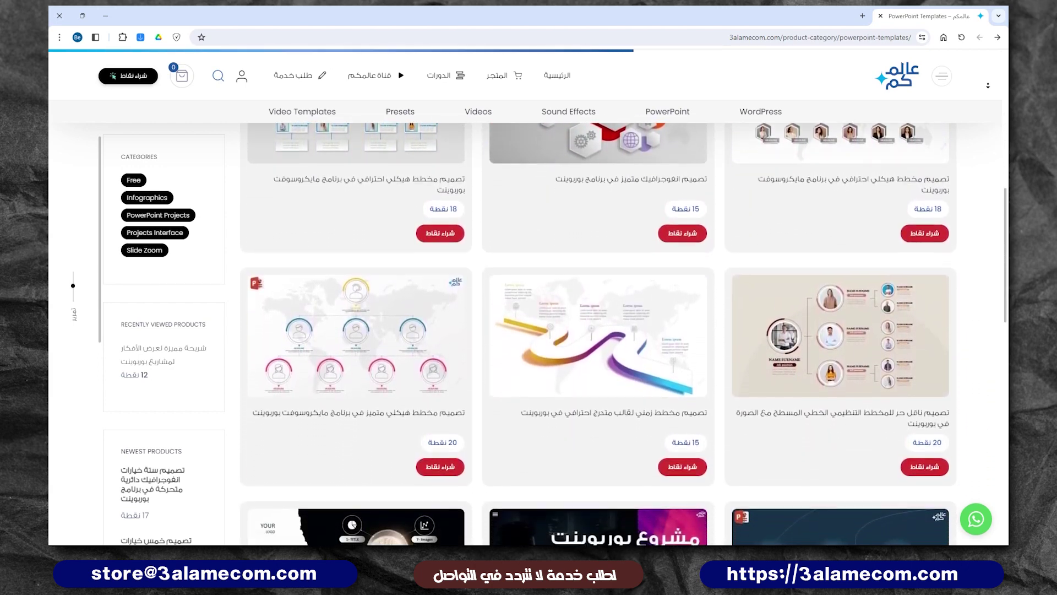
pyautogui.scroll(-1, 988, 85)
pyautogui.scroll(-1, 988, 87)
pyautogui.scroll(-1, 987, 89)
pyautogui.scroll(-1, 987, 91)
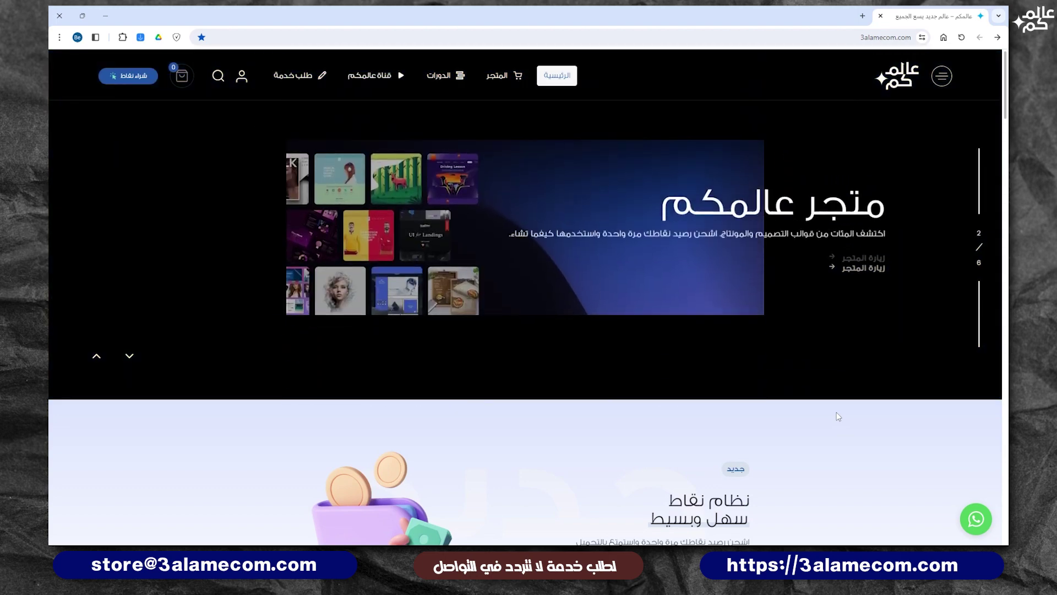
# - Go to the site's store page and browse its listings
pyautogui.click(501, 75)
pyautogui.scroll(-3, 857, 371)
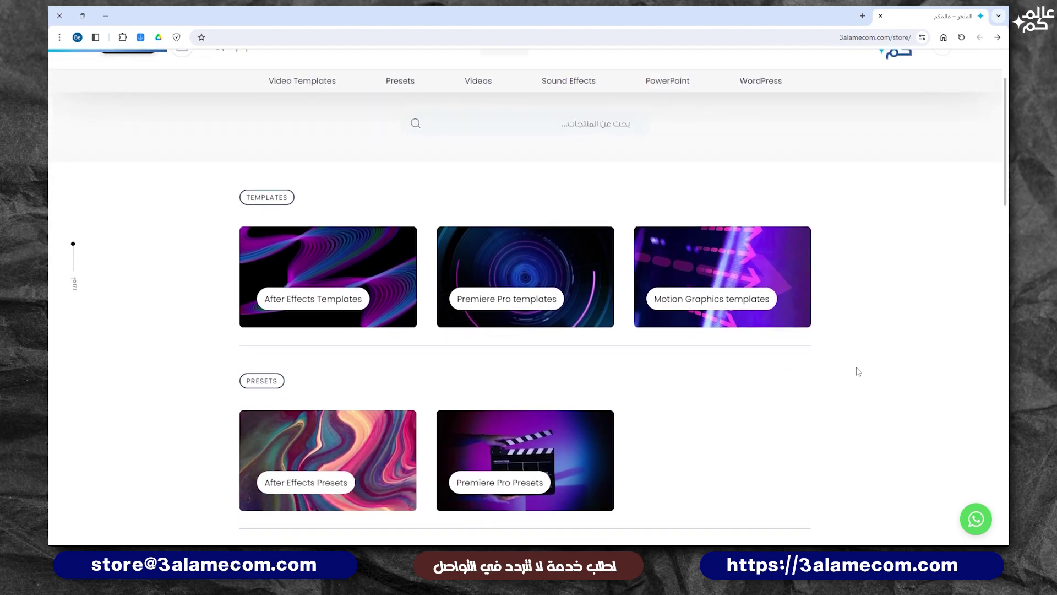
pyautogui.scroll(-2, 857, 372)
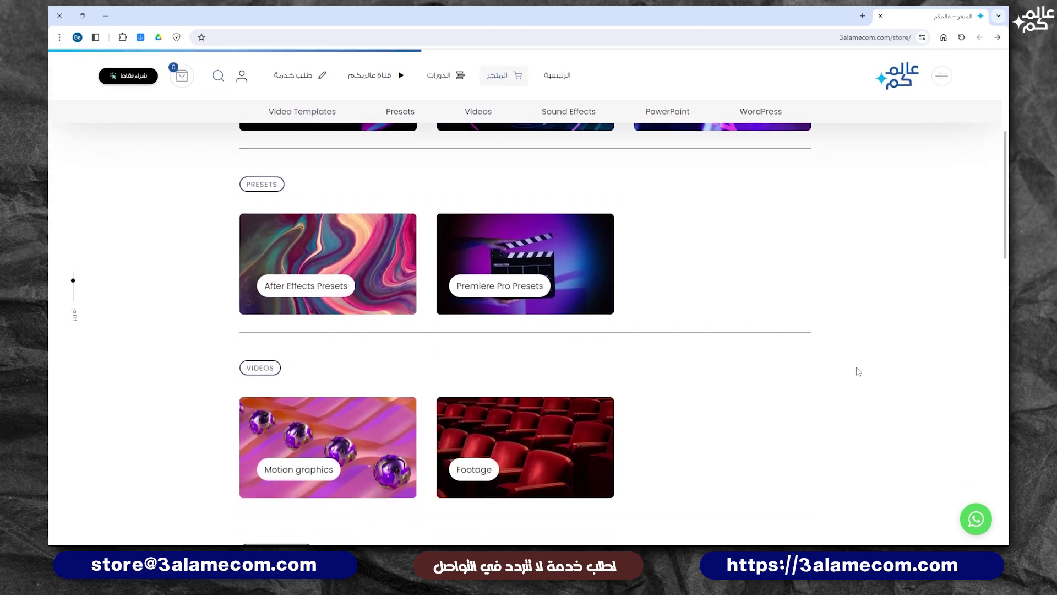
pyautogui.scroll(-1, 857, 371)
pyautogui.scroll(-2, 857, 371)
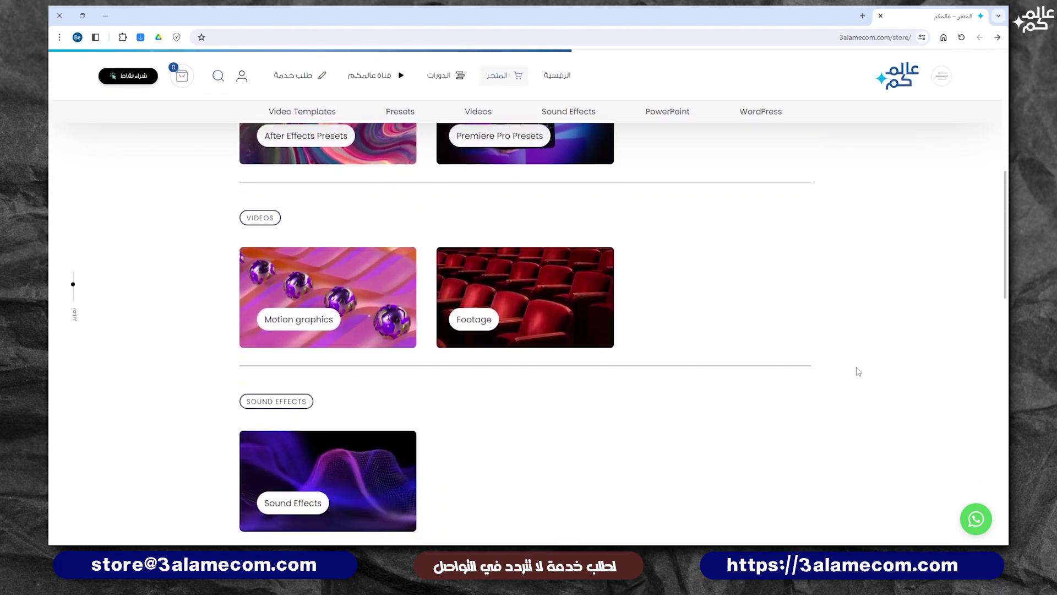
pyautogui.scroll(-2, 857, 371)
pyautogui.scroll(-1, 857, 371)
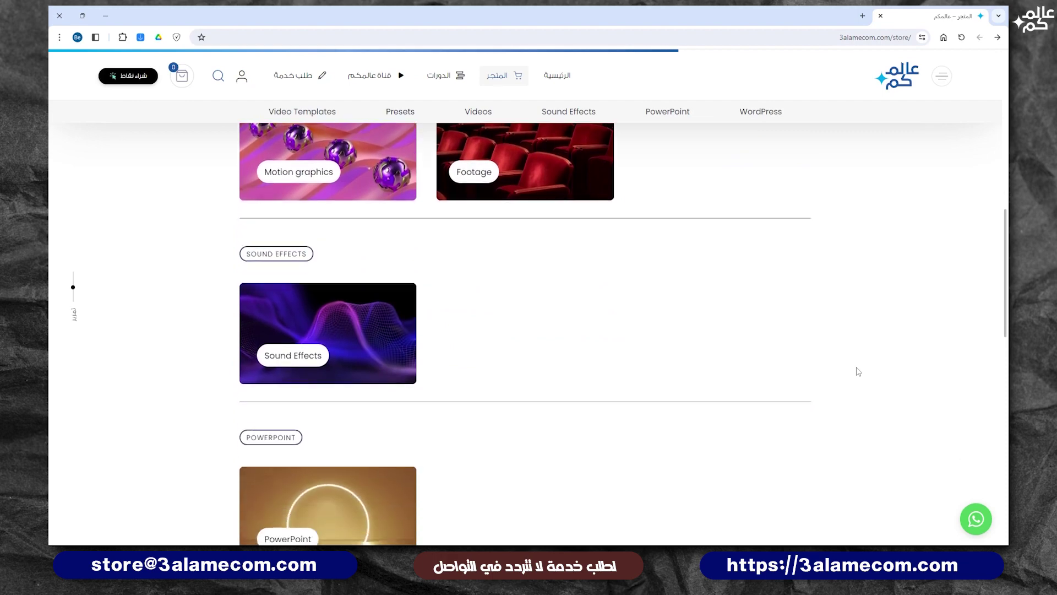
# - Go to the courses page and browse the Adobe, Microsoft and WordPress diplomas
pyautogui.click(454, 78)
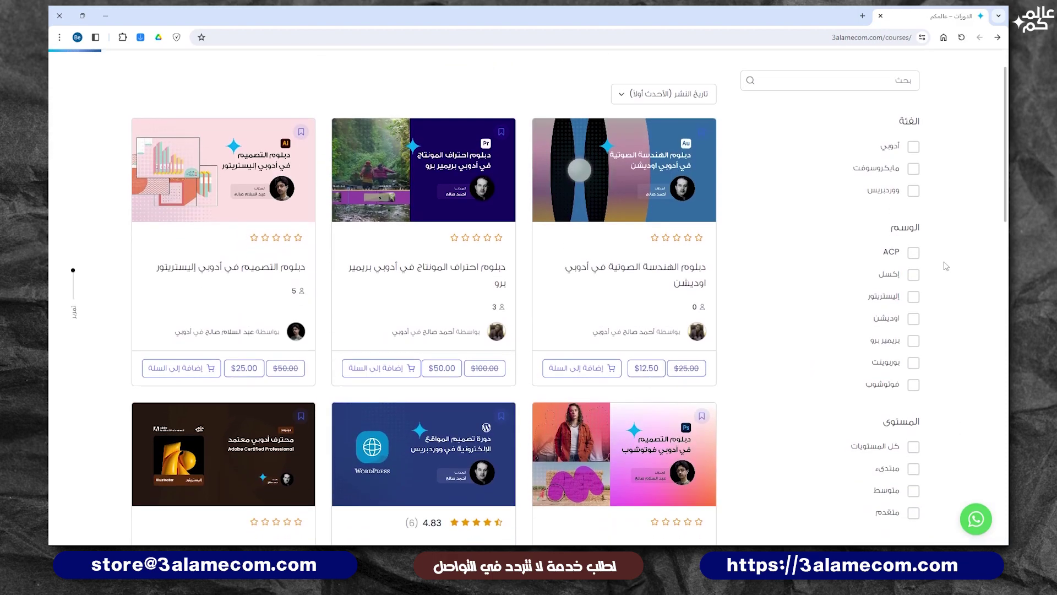
pyautogui.scroll(-3, 945, 266)
pyautogui.scroll(-2, 946, 266)
pyautogui.scroll(-2, 945, 266)
pyautogui.scroll(-2, 946, 266)
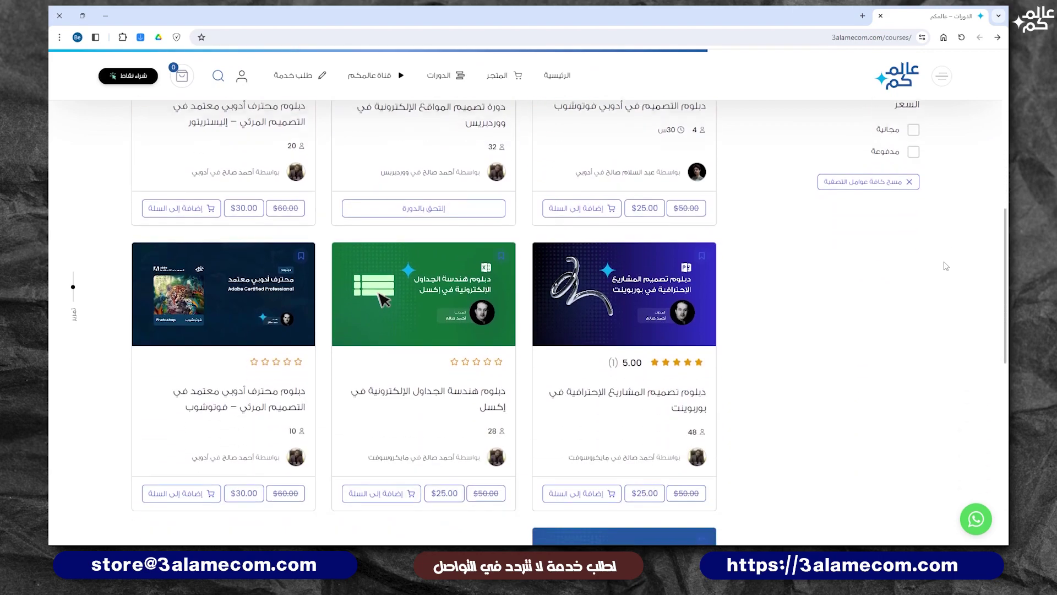
pyautogui.scroll(-3, 946, 266)
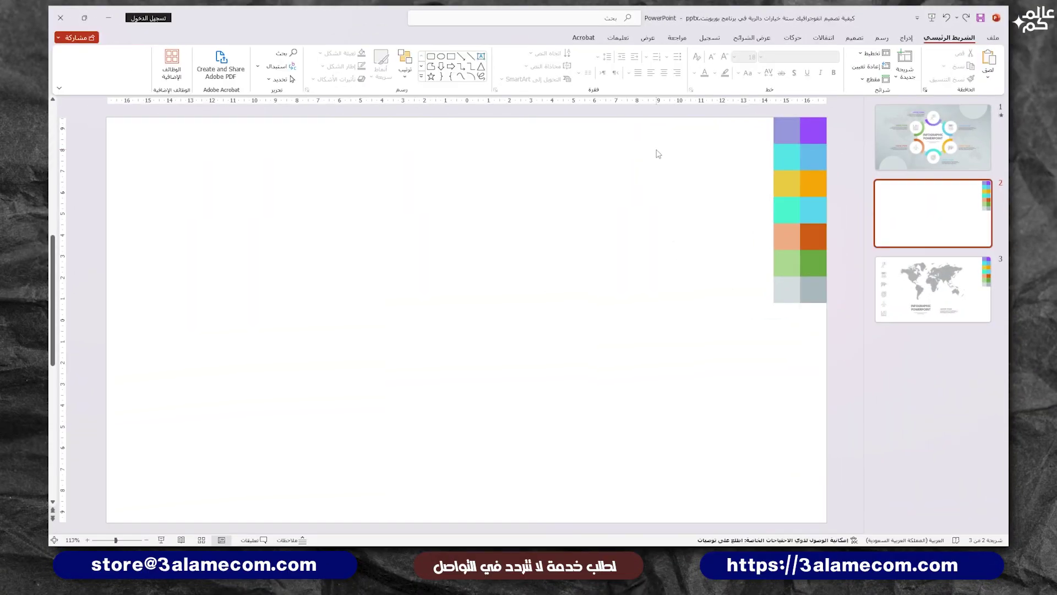
# - Switch slide 2's background to a gradient fill and remove one gradient stop
pyautogui.rightClick(658, 154)
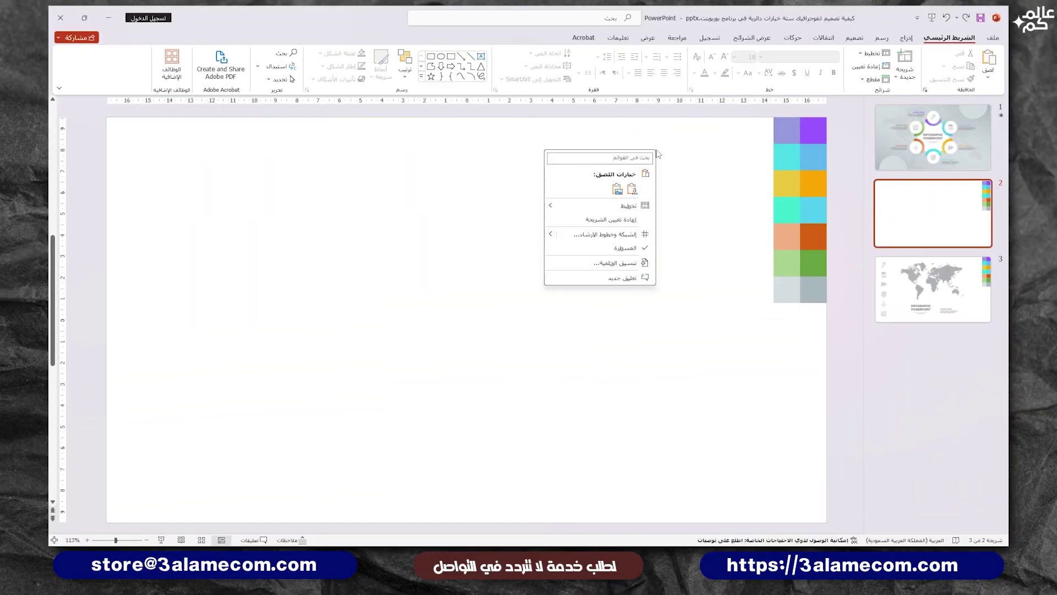
pyautogui.click(618, 263)
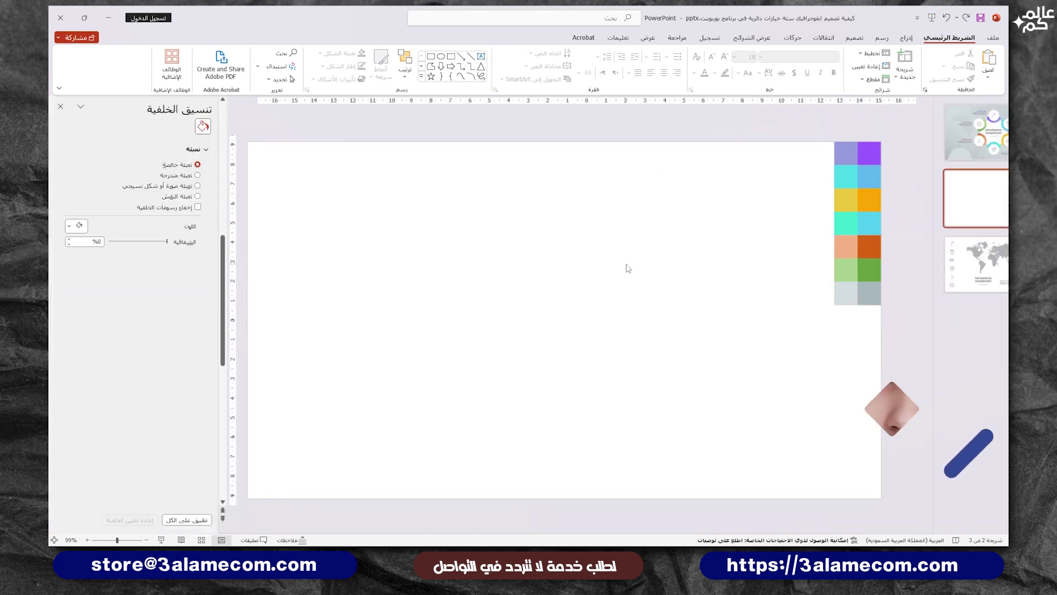
pyautogui.click(197, 175)
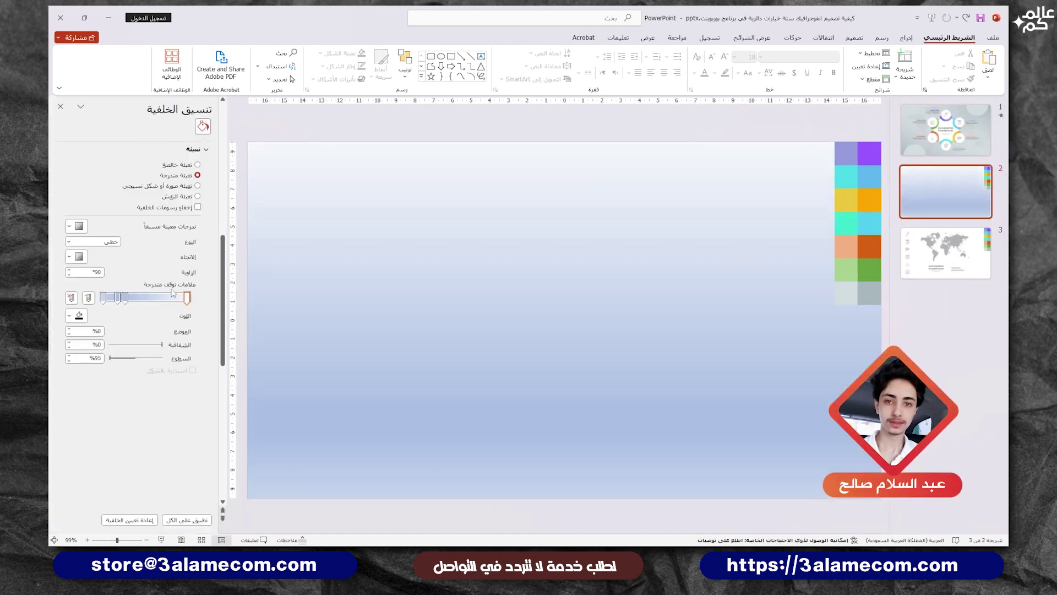
pyautogui.moveTo(123, 297); pyautogui.dragTo(186, 297)
# - Colour the top gradient stop grey from a slide swatch, positioned at 84%
pyautogui.click(79, 315)
pyautogui.click(105, 468)
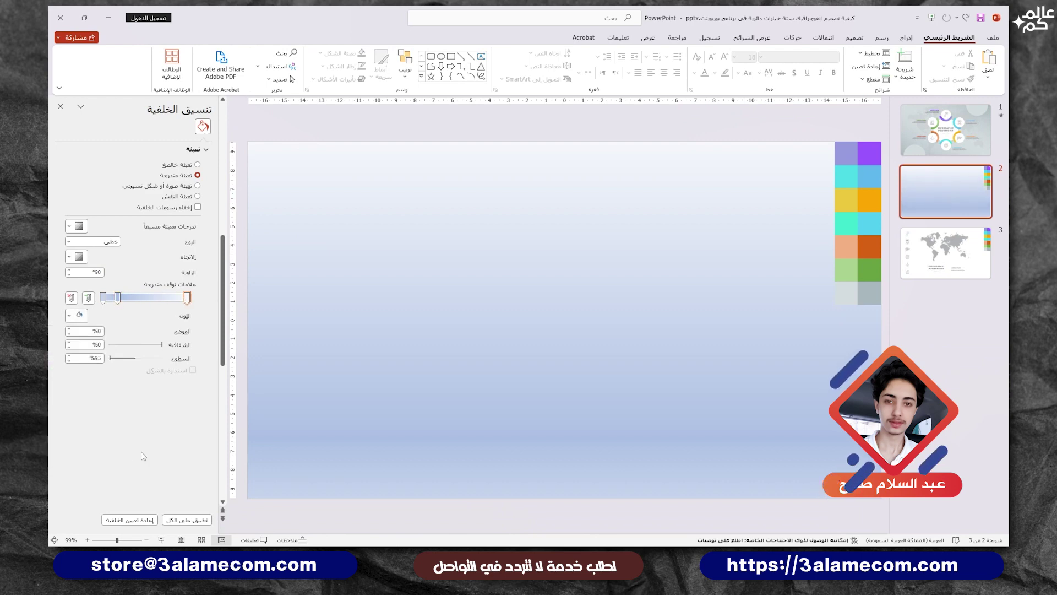
pyautogui.click(873, 286)
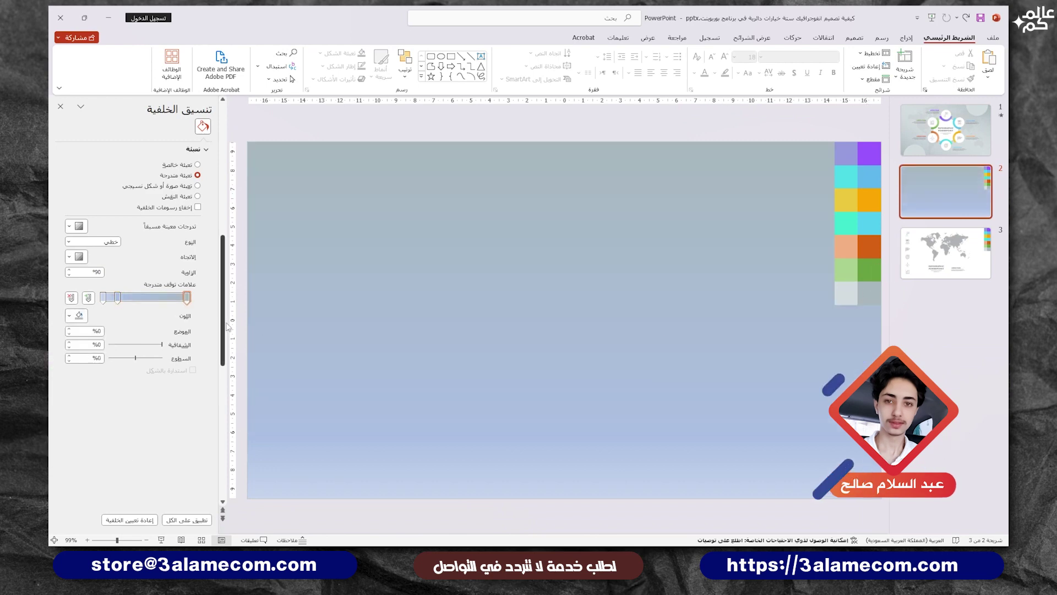
pyautogui.click(117, 298)
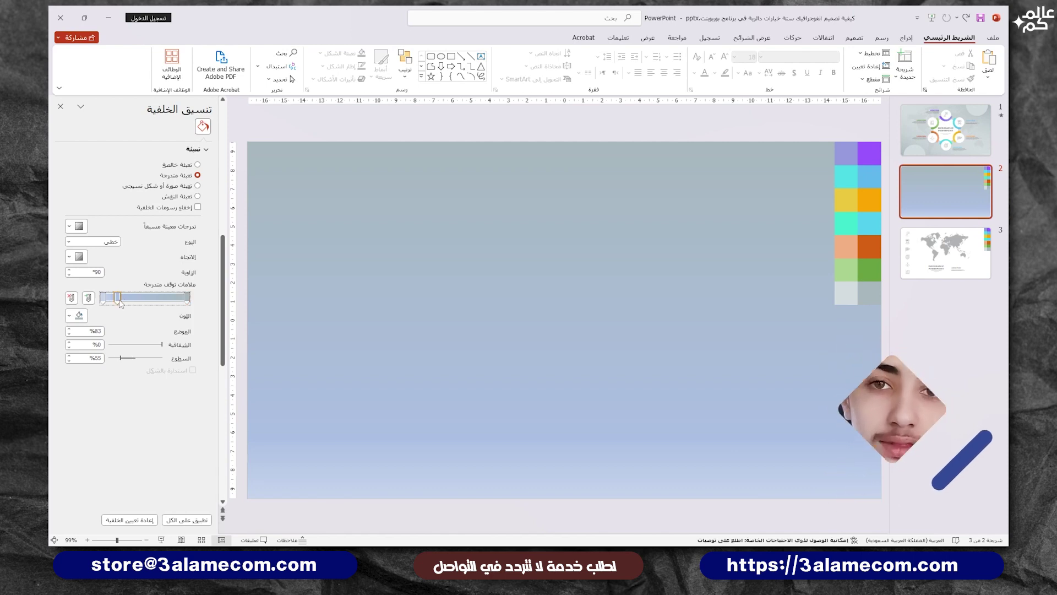
pyautogui.click(68, 330)
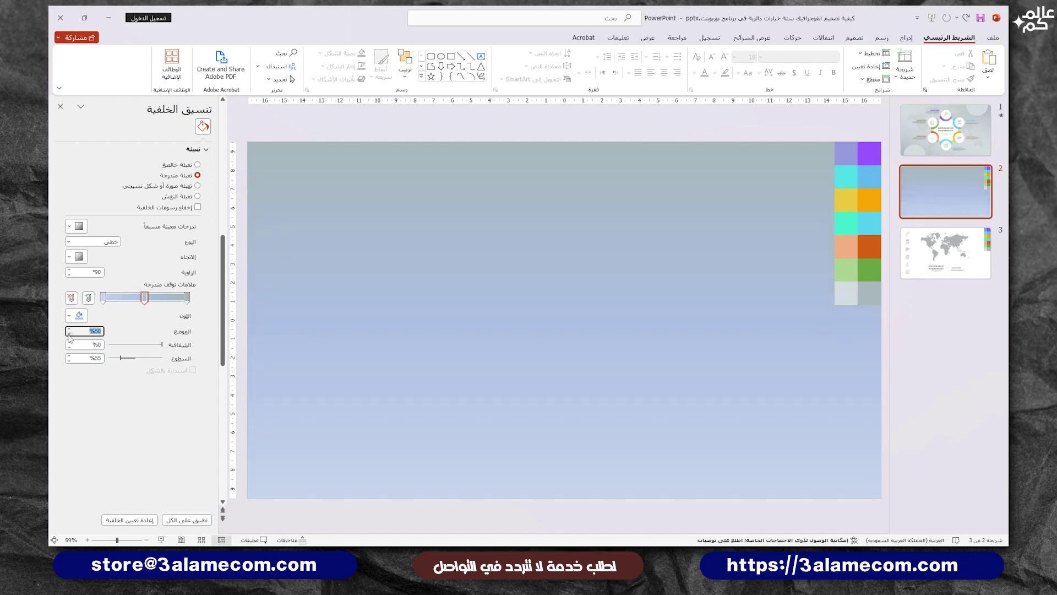
pyautogui.click(853, 290)
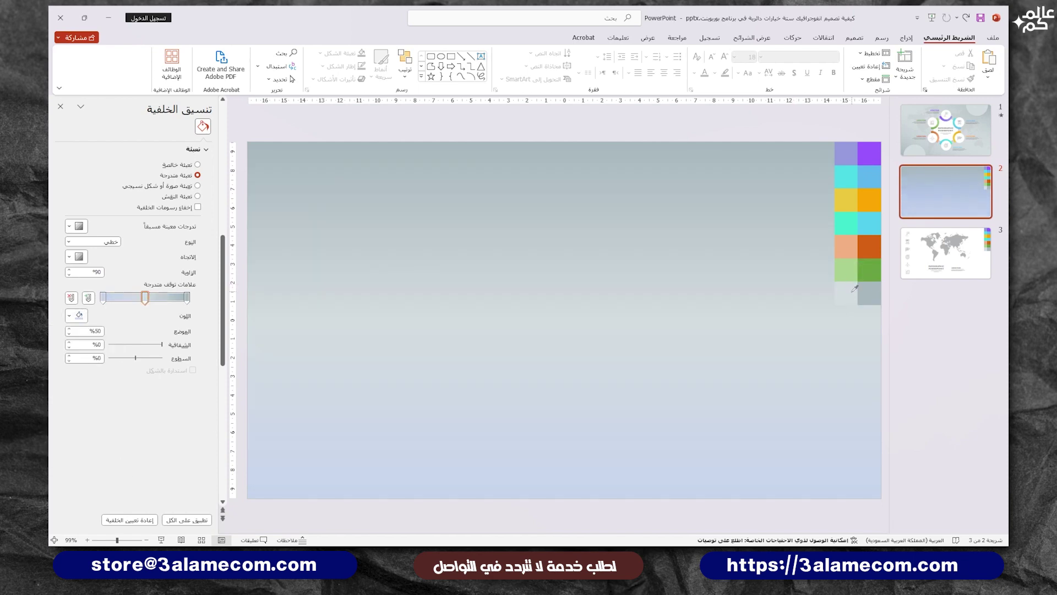
# - Colour the bottom stop light grey and set the gradient direction to diagonal 135°
pyautogui.click(80, 318)
pyautogui.click(121, 467)
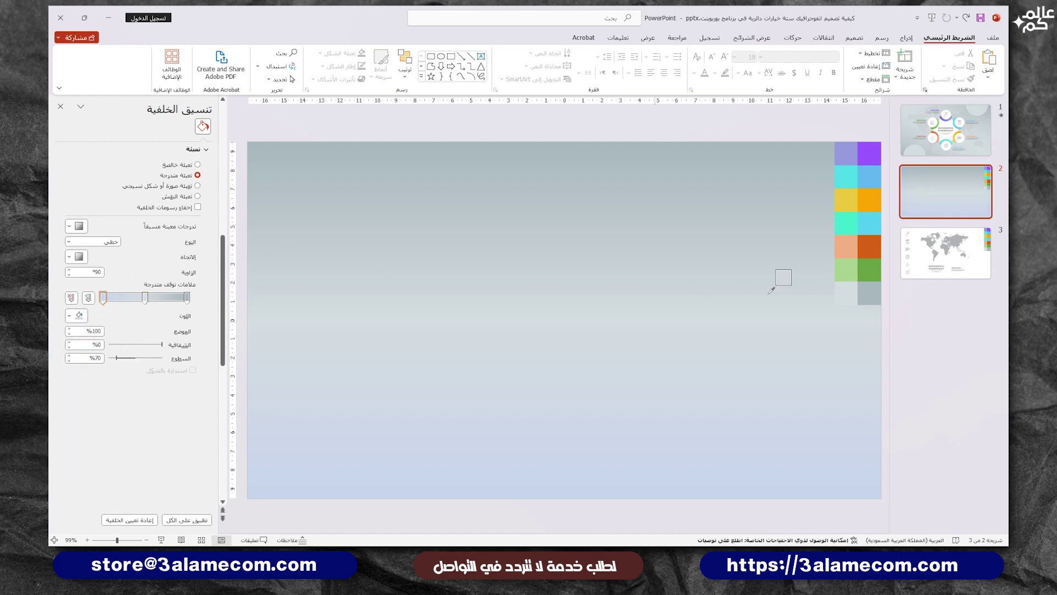
pyautogui.click(868, 287)
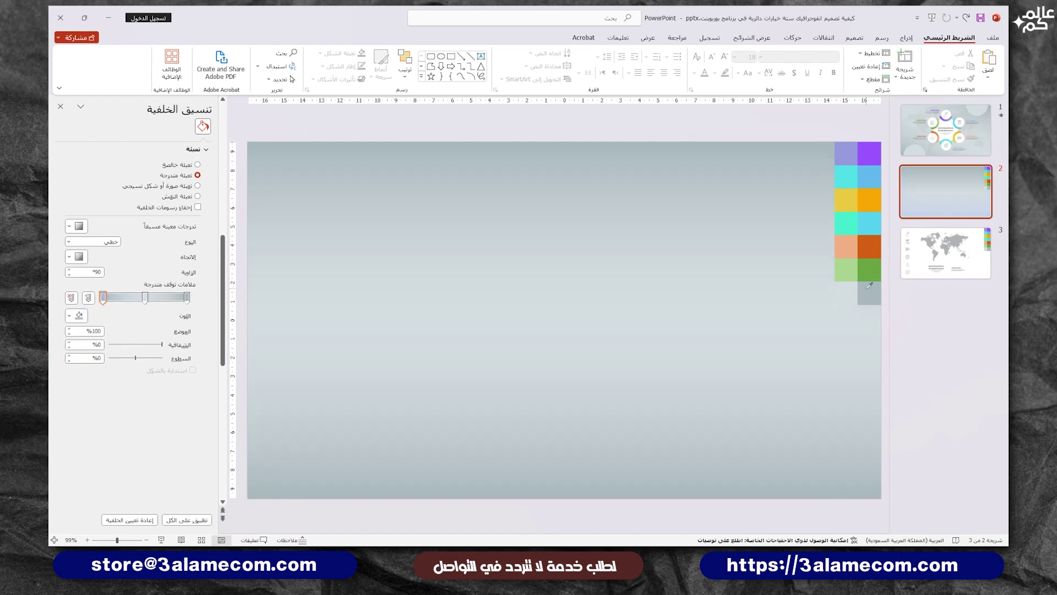
pyautogui.click(79, 257)
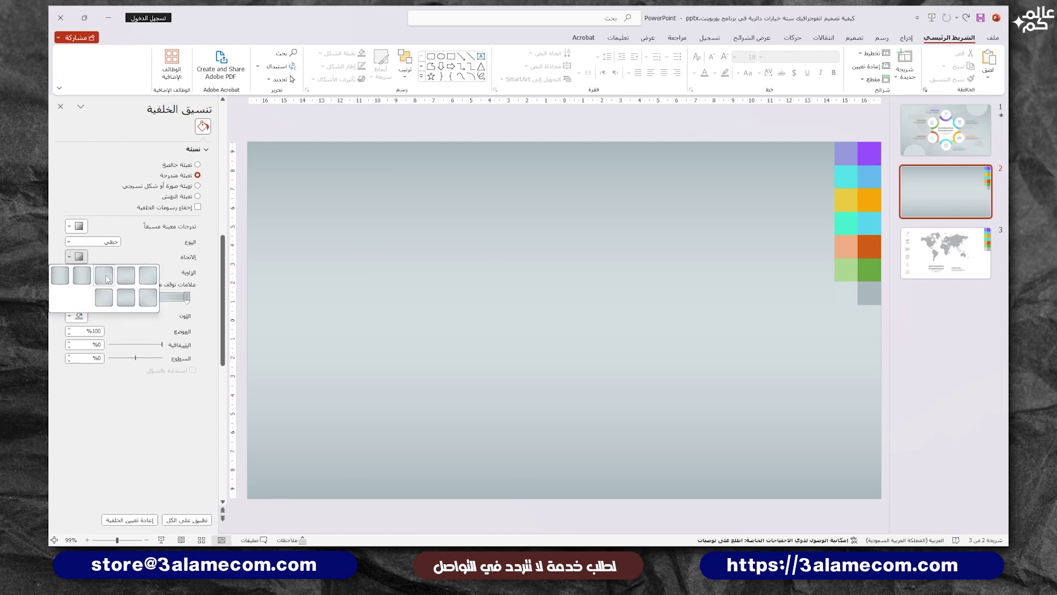
pyautogui.click(104, 276)
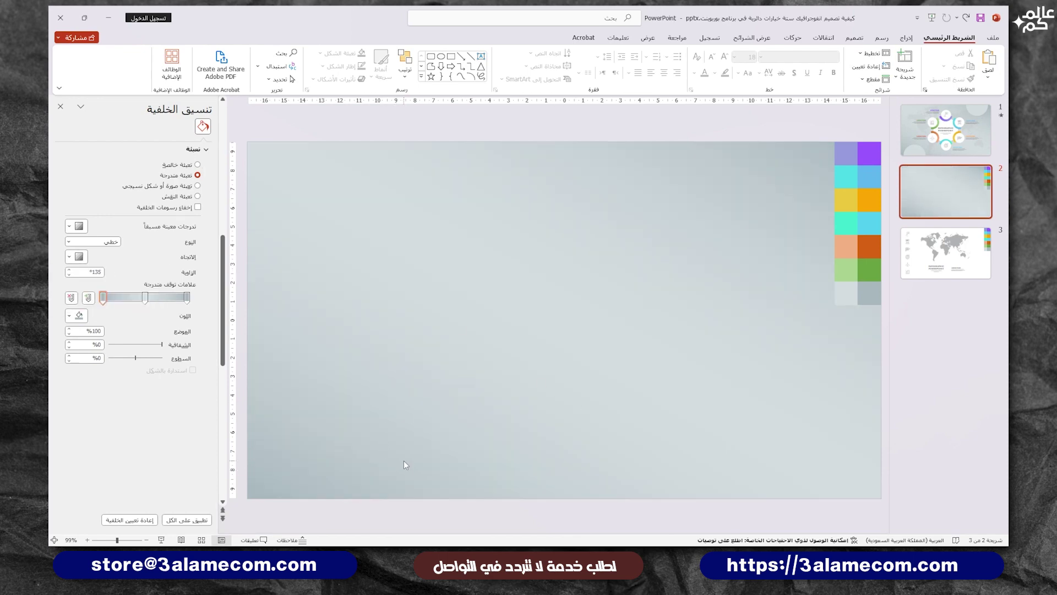
pyautogui.click(905, 38)
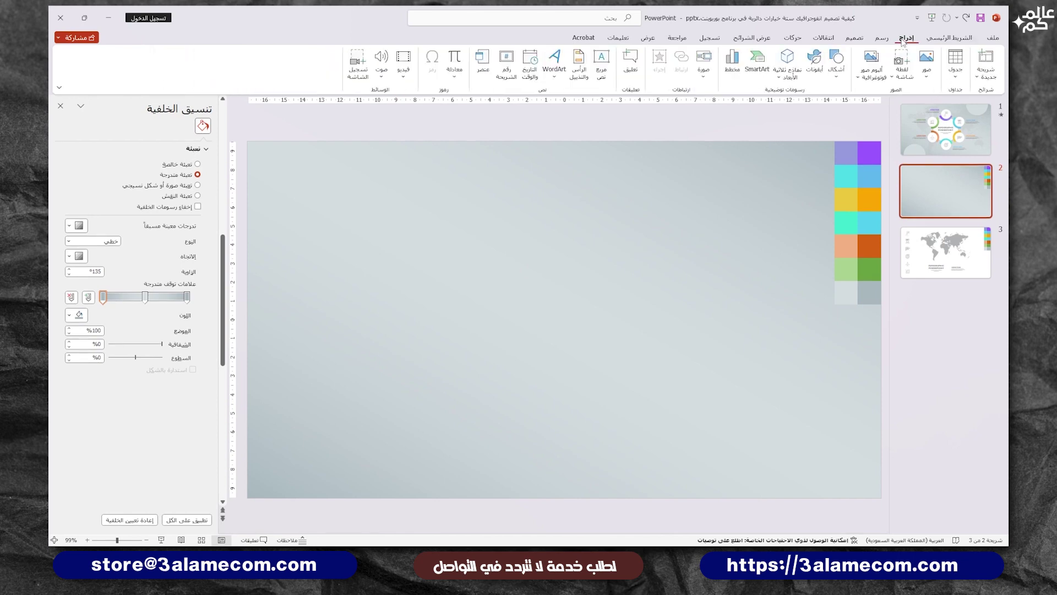
# - Draw a large circle and centre it on the slide
pyautogui.click(835, 66)
pyautogui.click(801, 105)
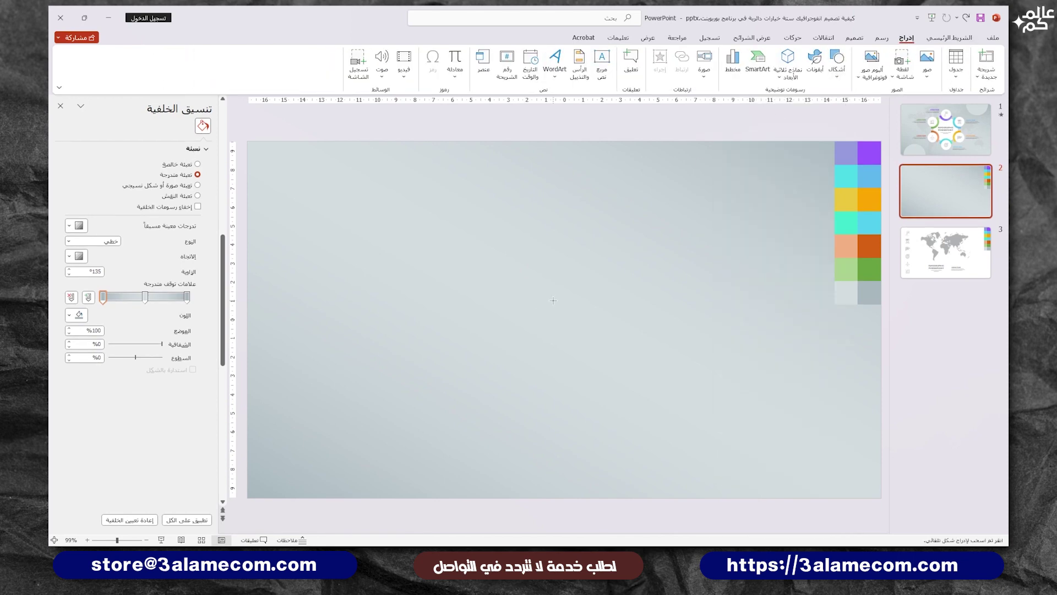
pyautogui.moveTo(553, 300)
pyautogui.mouseDown()
pyautogui.moveTo(646, 403)
pyautogui.moveTo(662, 406)
pyautogui.mouseUp()
pyautogui.click(239, 66)
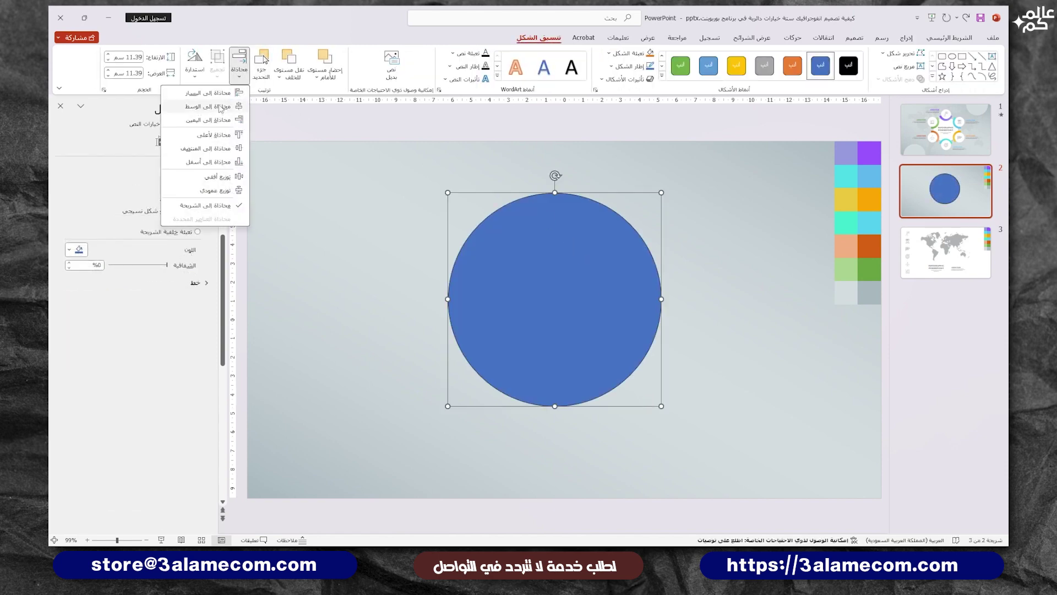
pyautogui.click(220, 107)
pyautogui.click(239, 66)
pyautogui.click(237, 148)
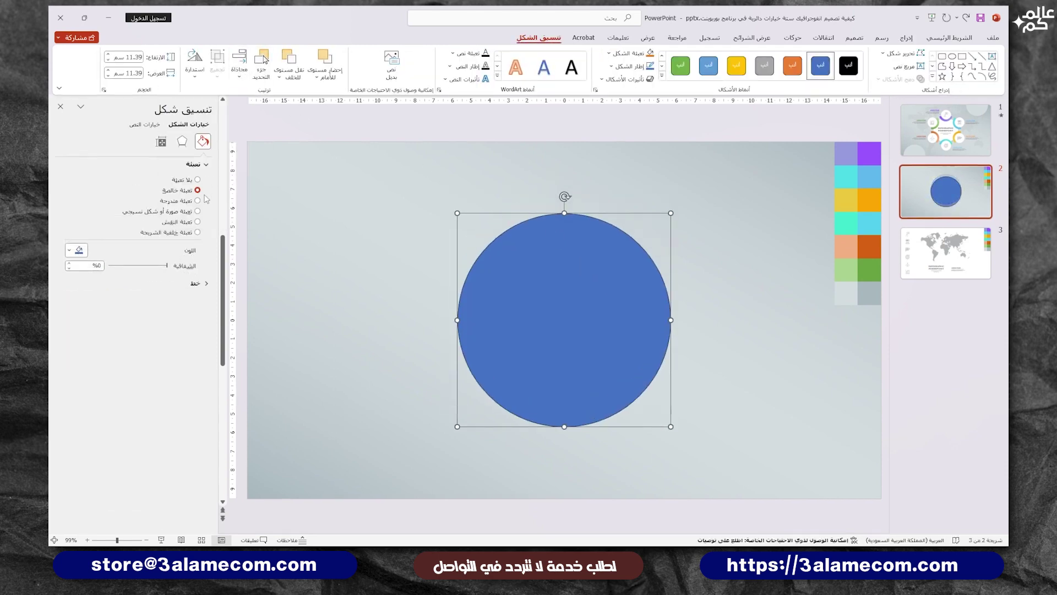
# - Fill the large circle with white
pyautogui.click(630, 66)
pyautogui.click(631, 66)
pyautogui.click(628, 54)
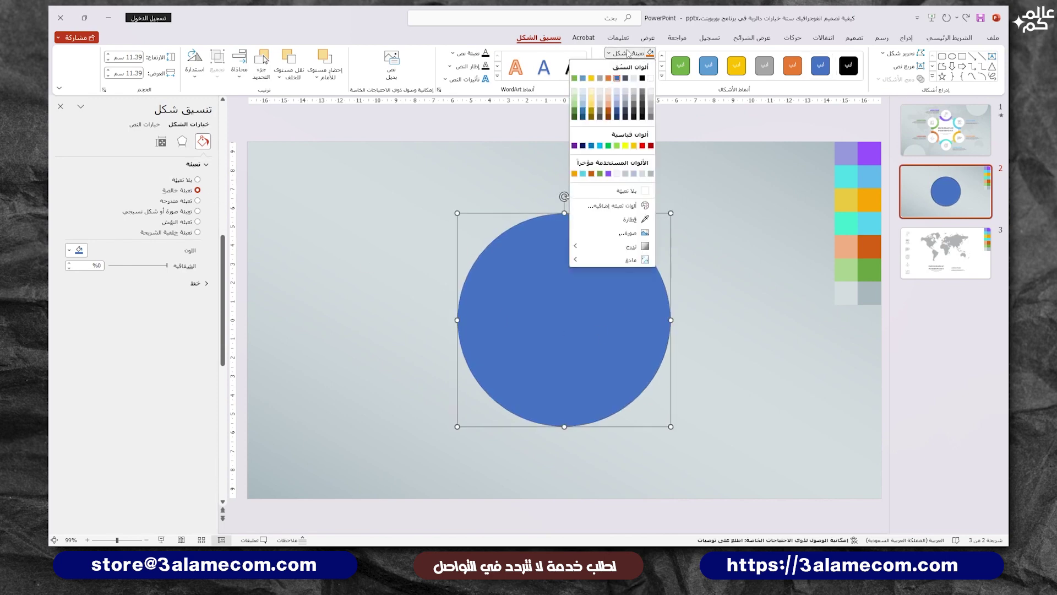
pyautogui.click(650, 78)
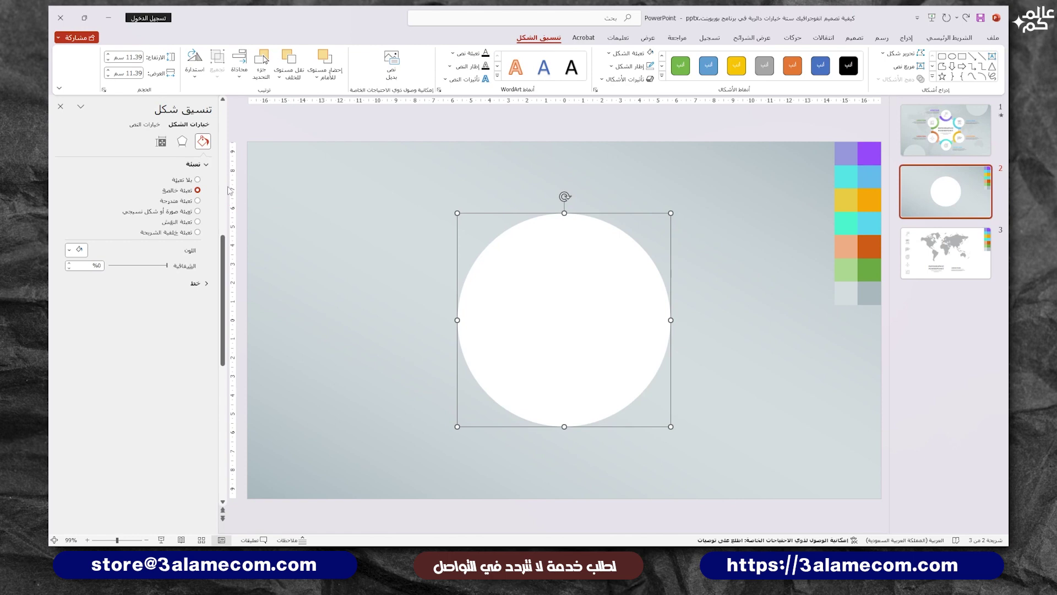
# - Give the circle an outer shadow preset with blur raised to 25 pt
pyautogui.click(182, 141)
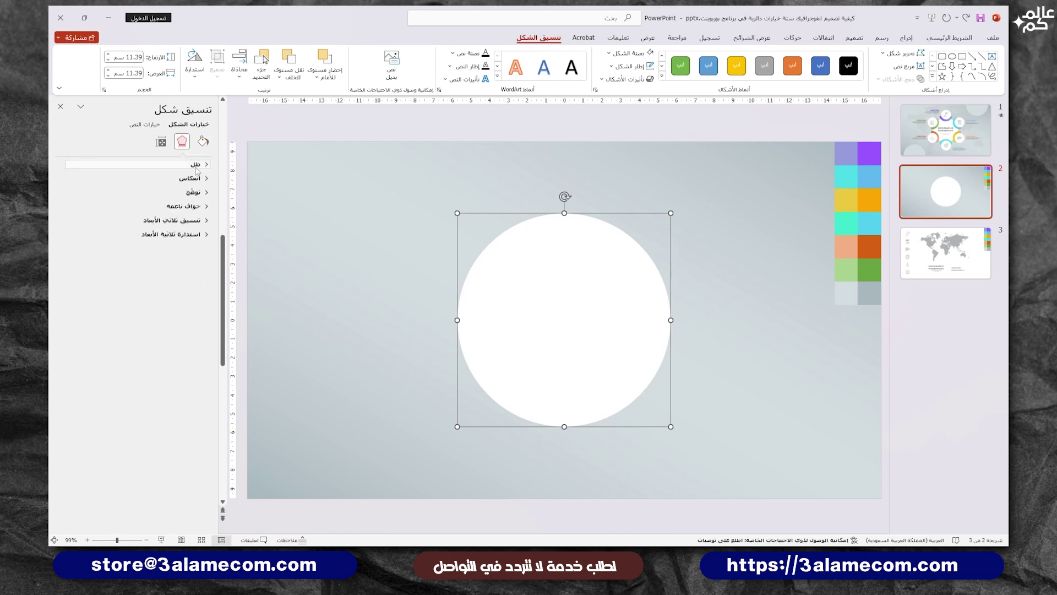
pyautogui.click(196, 164)
pyautogui.click(76, 179)
pyautogui.click(117, 260)
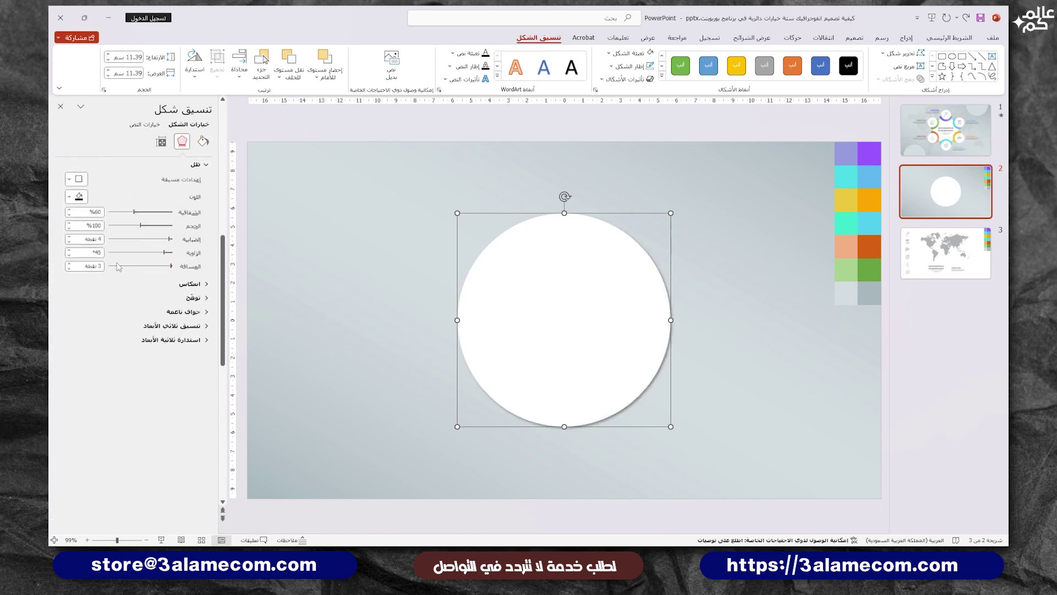
pyautogui.moveTo(170, 243); pyautogui.dragTo(158, 244)
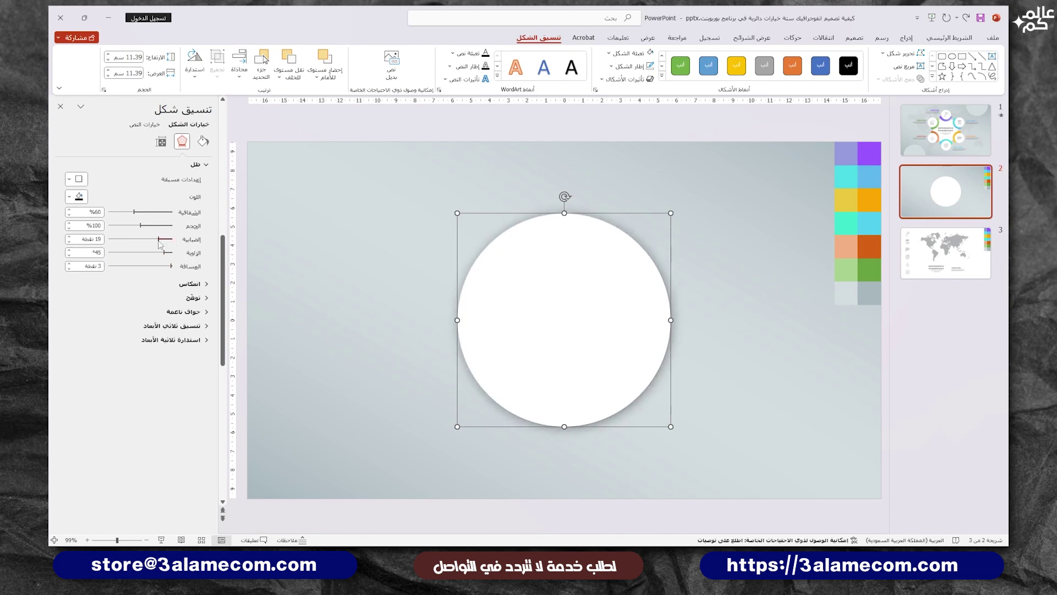
pyautogui.click(61, 107)
pyautogui.click(661, 269)
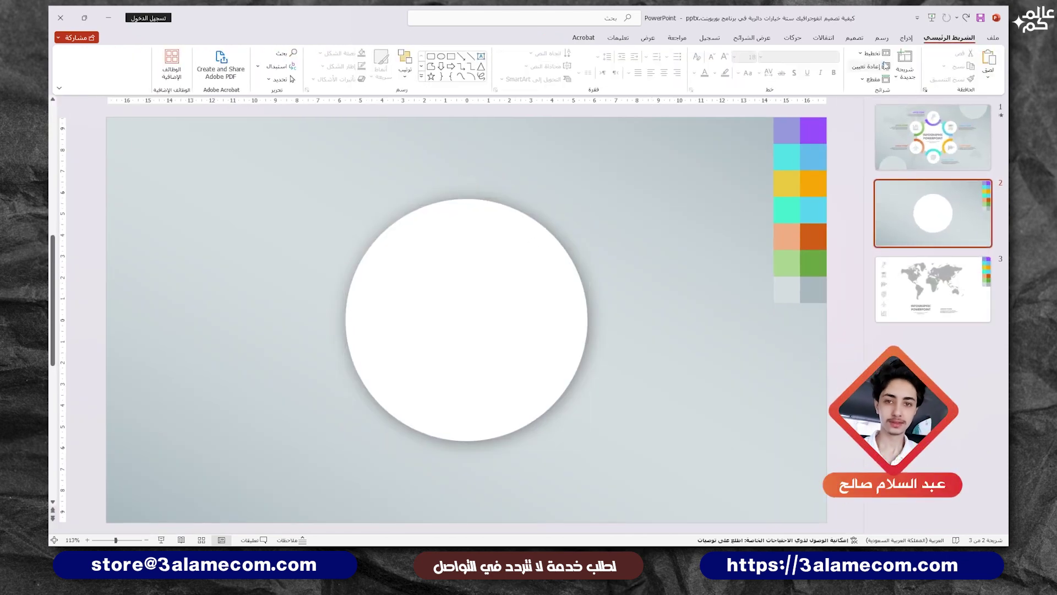
# - Draw a small oval, centre it horizontally, and nudge it onto the big circle's top edge
pyautogui.click(906, 38)
pyautogui.click(837, 64)
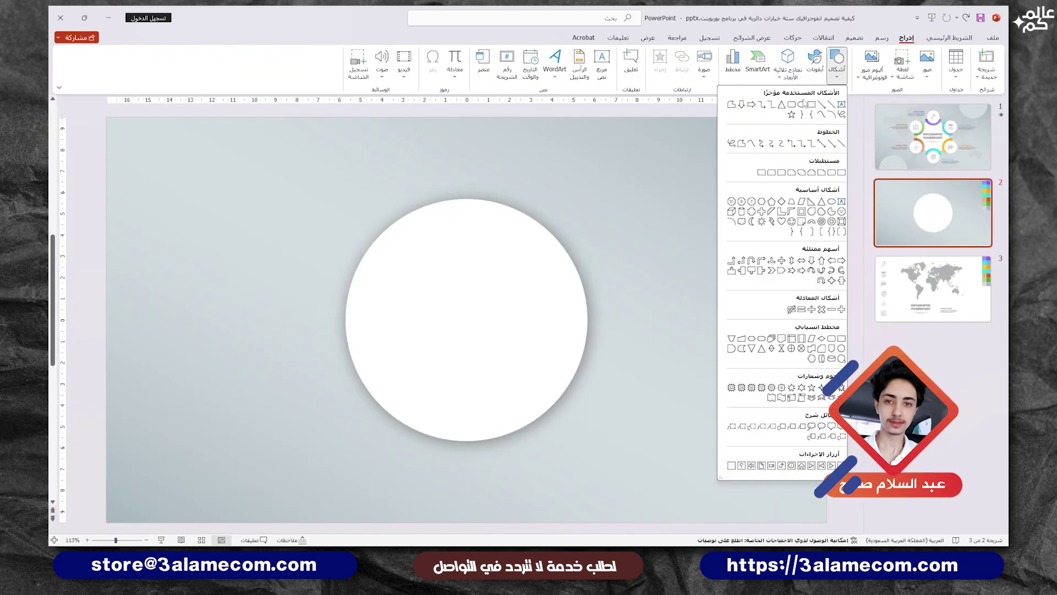
pyautogui.click(802, 104)
pyautogui.moveTo(466, 197)
pyautogui.mouseDown()
pyautogui.moveTo(487, 237)
pyautogui.moveTo(474, 200)
pyautogui.mouseUp()
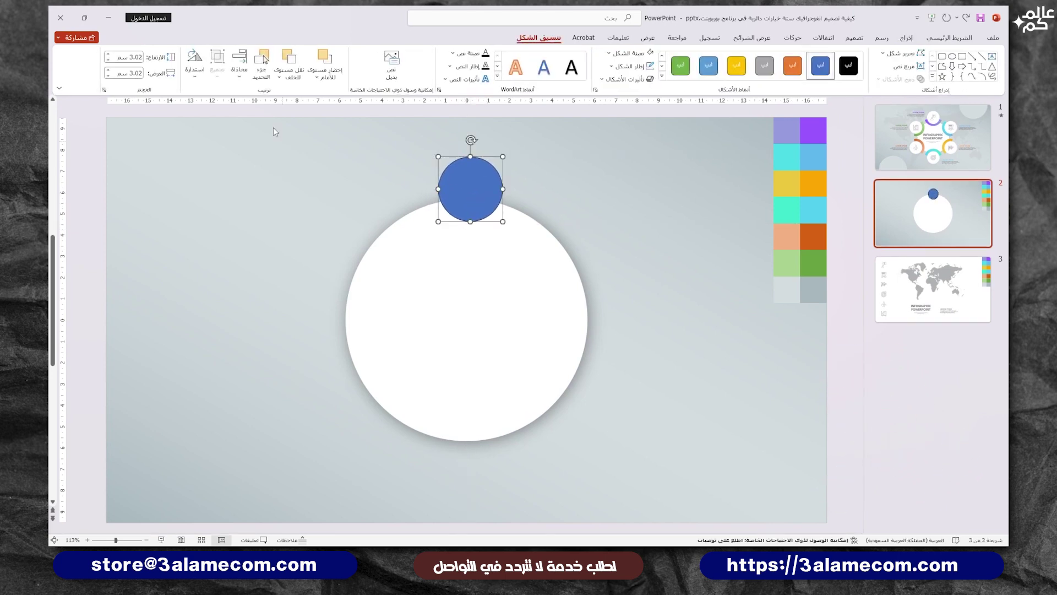
pyautogui.click(239, 70)
pyautogui.click(205, 103)
pyautogui.moveTo(465, 195); pyautogui.dragTo(465, 191)
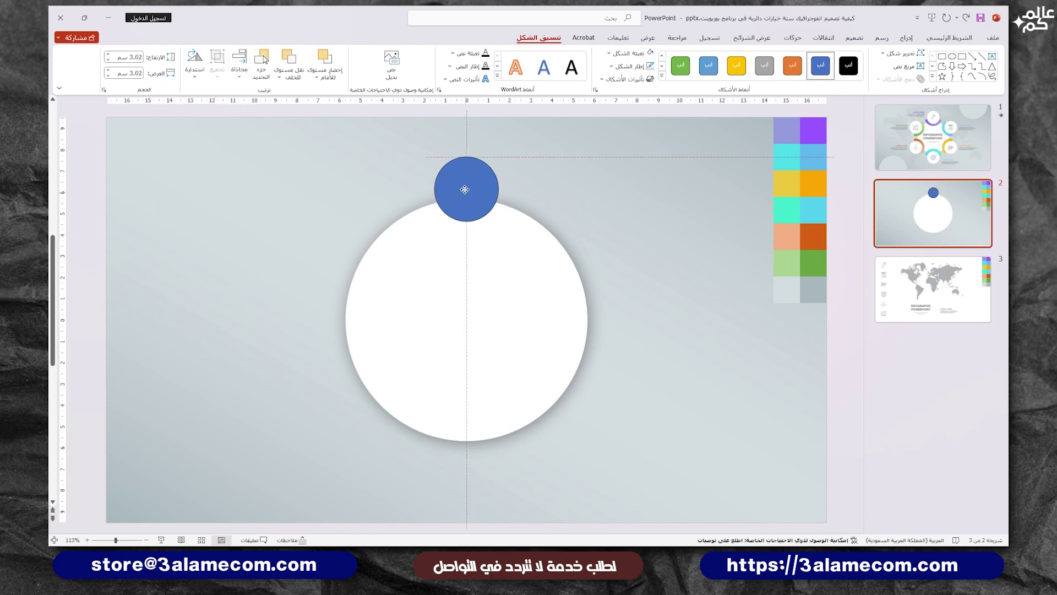
pyautogui.click(605, 190)
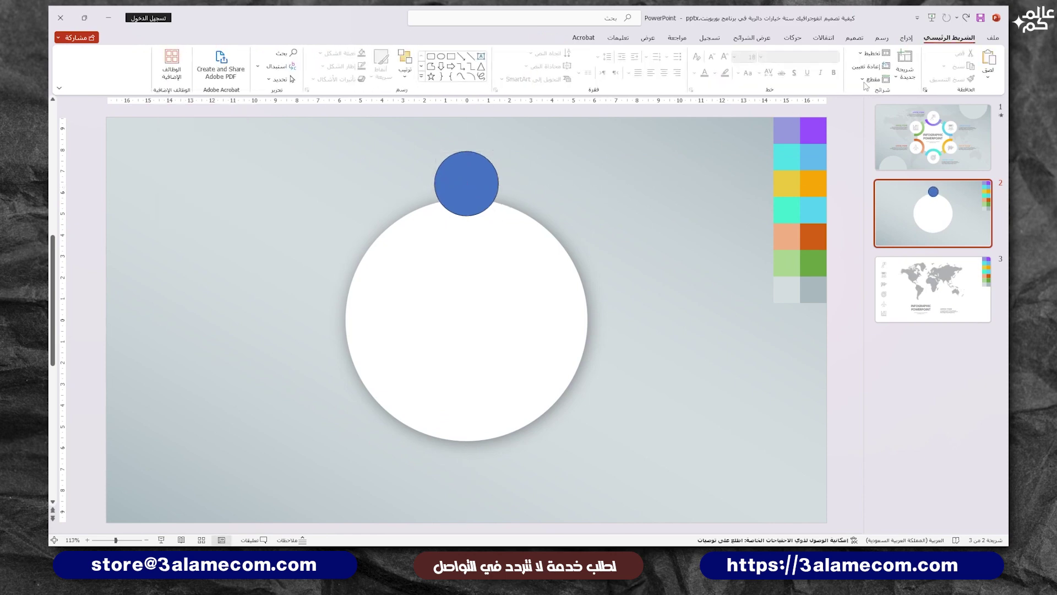
# - Draw a pie shape matched in size and position to the small blue circle
pyautogui.click(903, 37)
pyautogui.click(837, 61)
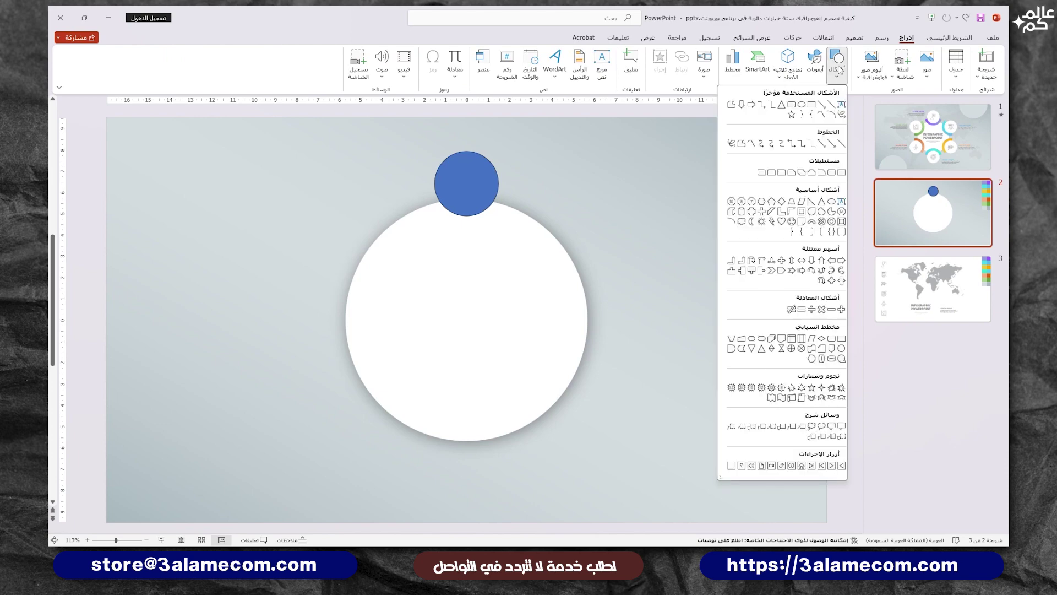
pyautogui.click(821, 219)
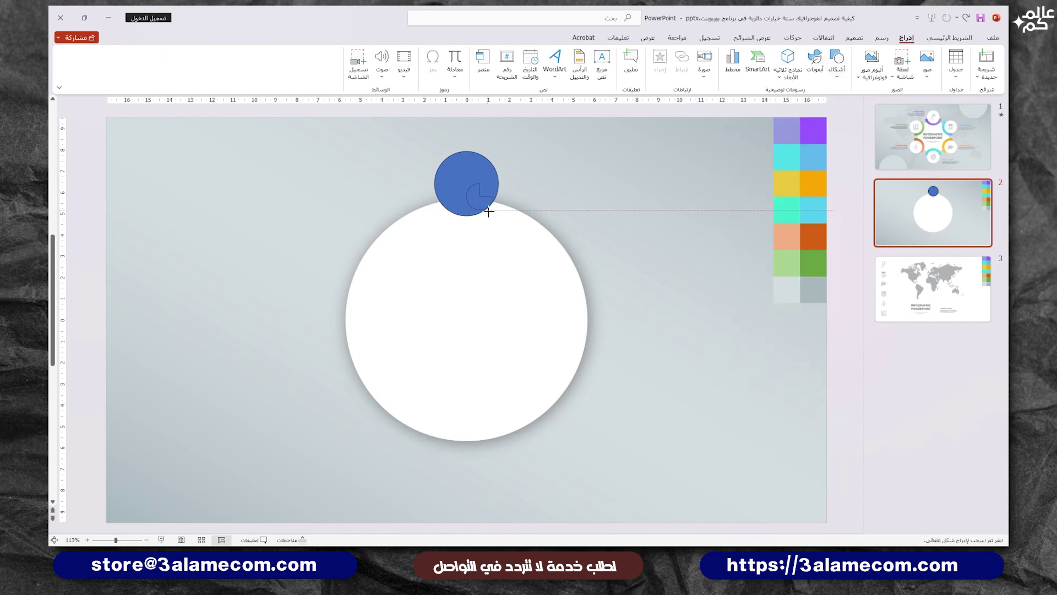
pyautogui.moveTo(488, 211)
pyautogui.mouseDown()
pyautogui.moveTo(524, 242)
pyautogui.moveTo(475, 192)
pyautogui.mouseUp()
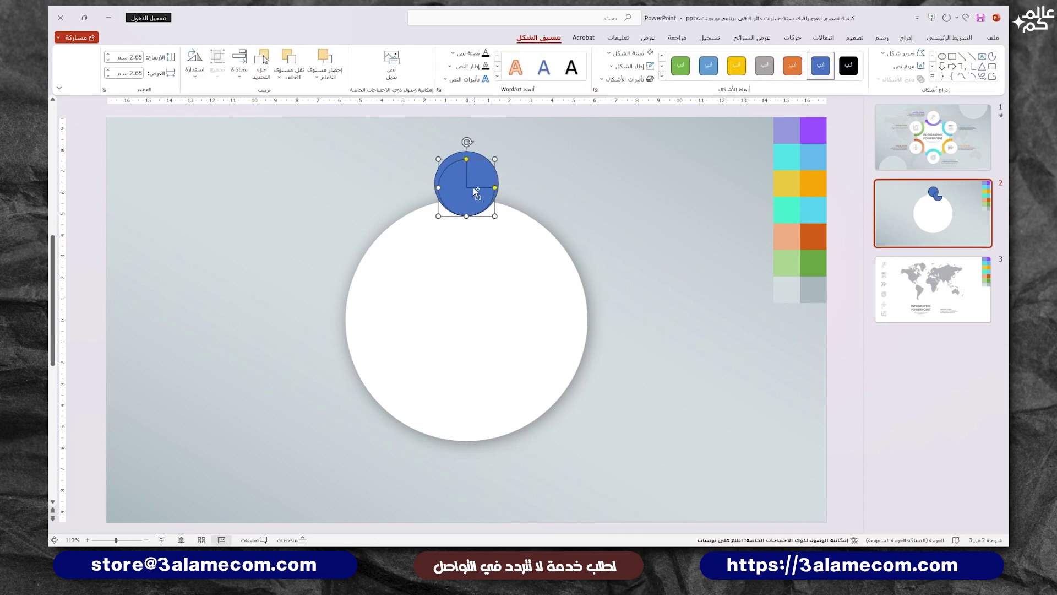
pyautogui.keyDown('ctrl'); pyautogui.scroll(5, 474, 187); pyautogui.keyUp('ctrl')
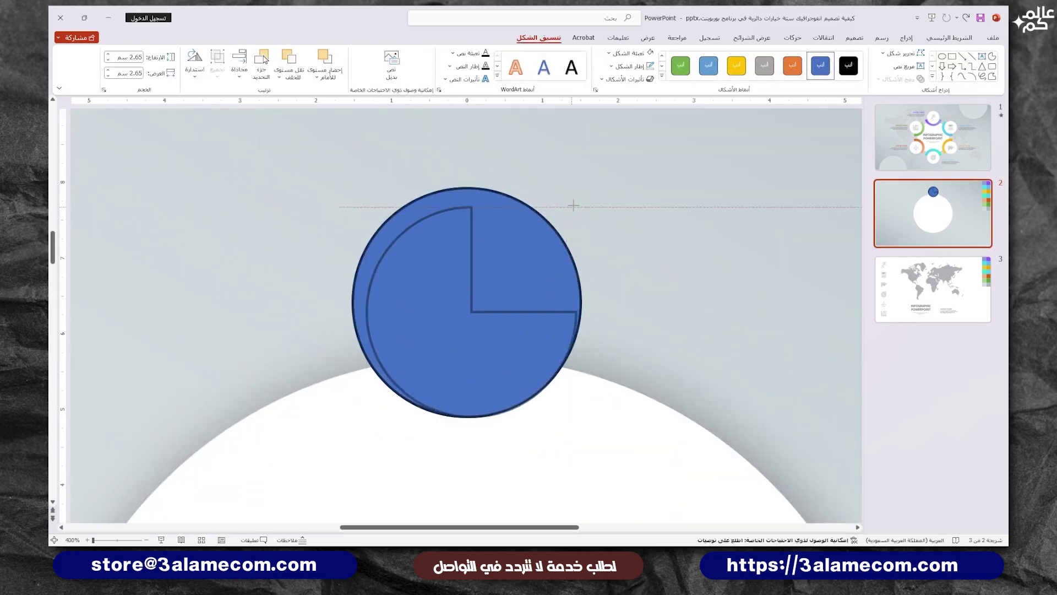
pyautogui.moveTo(573, 206); pyautogui.dragTo(601, 178)
pyautogui.moveTo(464, 257); pyautogui.dragTo(449, 267)
pyautogui.moveTo(467, 188)
pyautogui.mouseDown()
pyautogui.moveTo(382, 224)
pyautogui.moveTo(358, 259)
pyautogui.mouseUp()
# - Adjust the pie's wedge edges along the rim and enlarge it beyond the small circle
pyautogui.click(449, 217)
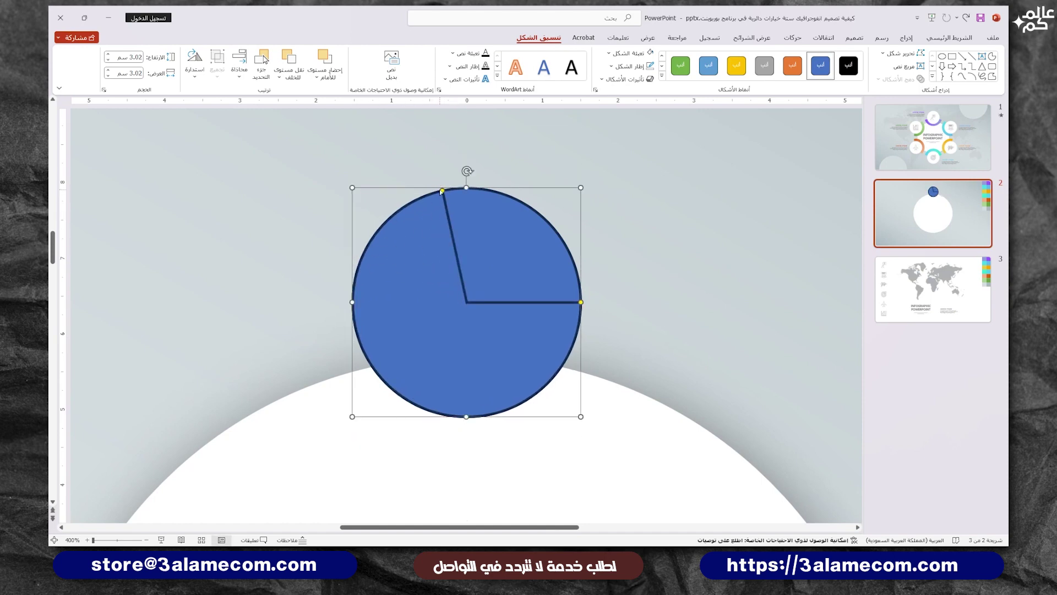
pyautogui.moveTo(442, 190); pyautogui.dragTo(416, 219)
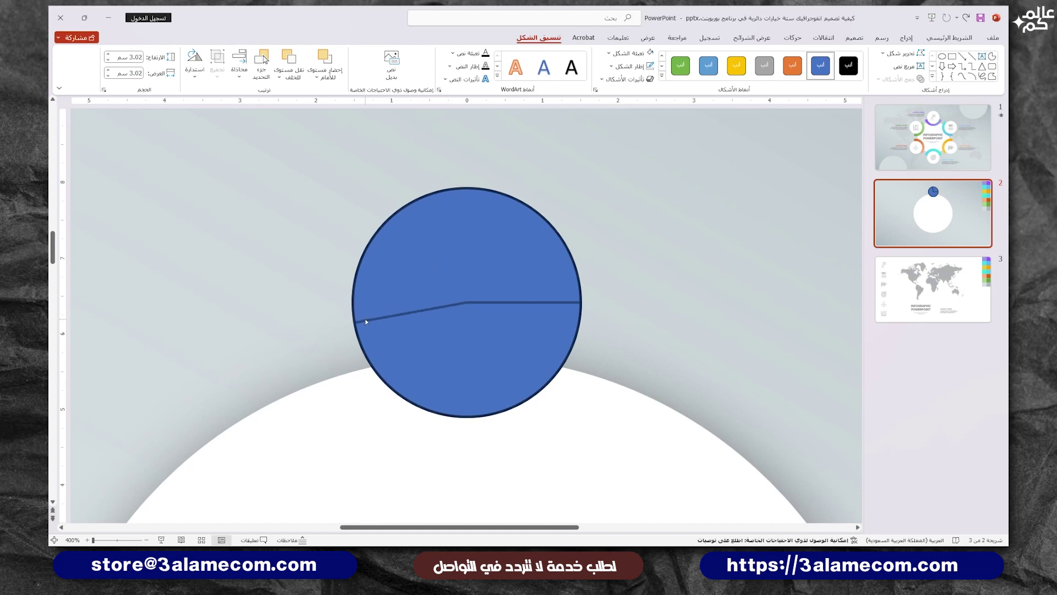
pyautogui.moveTo(365, 319); pyautogui.dragTo(366, 322)
pyautogui.moveTo(581, 303); pyautogui.dragTo(578, 321)
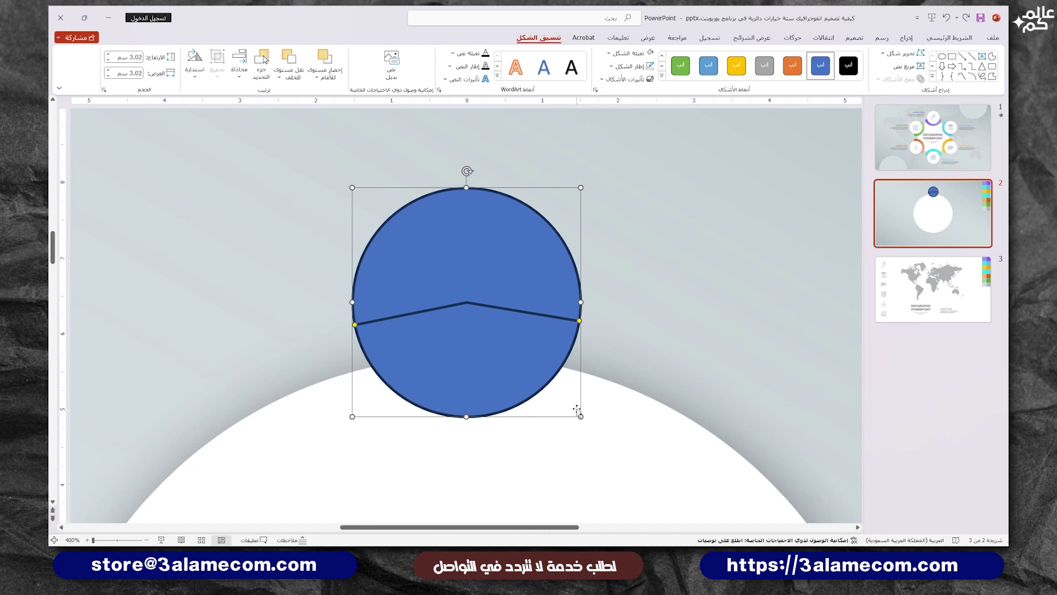
pyautogui.moveTo(581, 417); pyautogui.dragTo(616, 446)
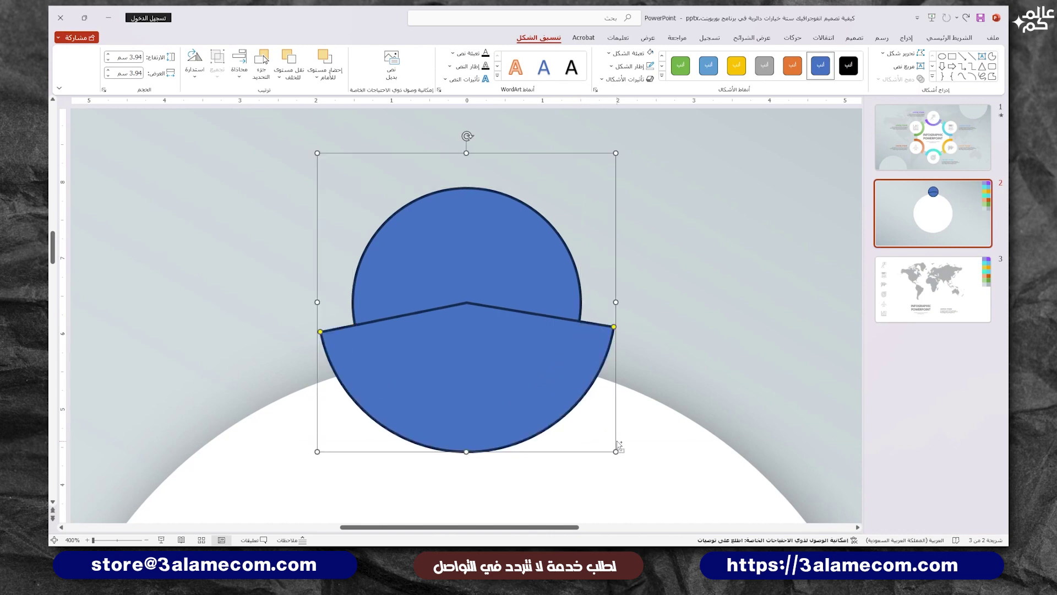
# - Bring the small circle in front of the pie and remove its outline
pyautogui.rightClick(502, 222)
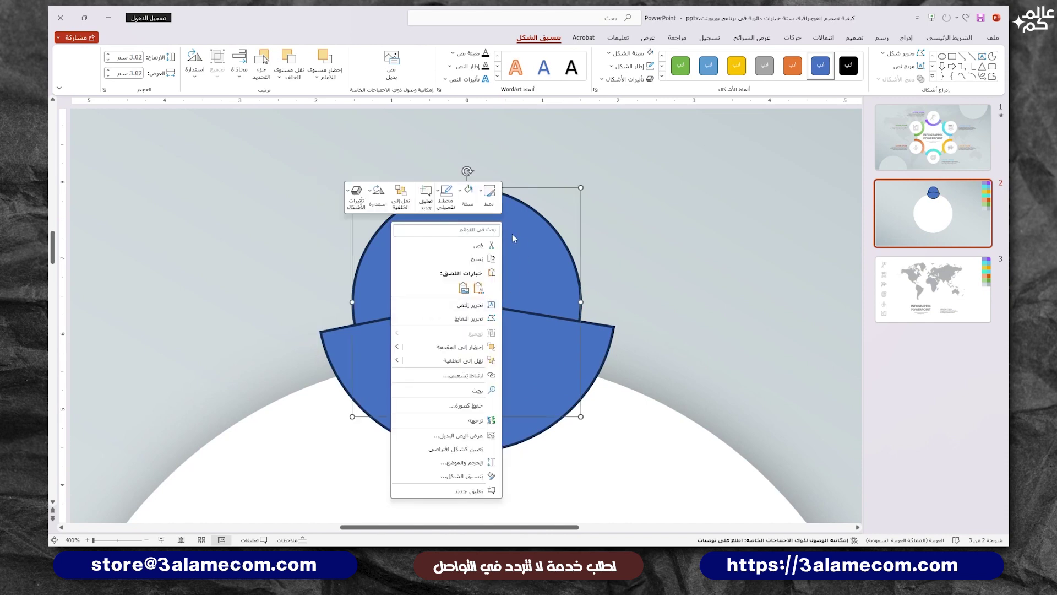
pyautogui.click(463, 346)
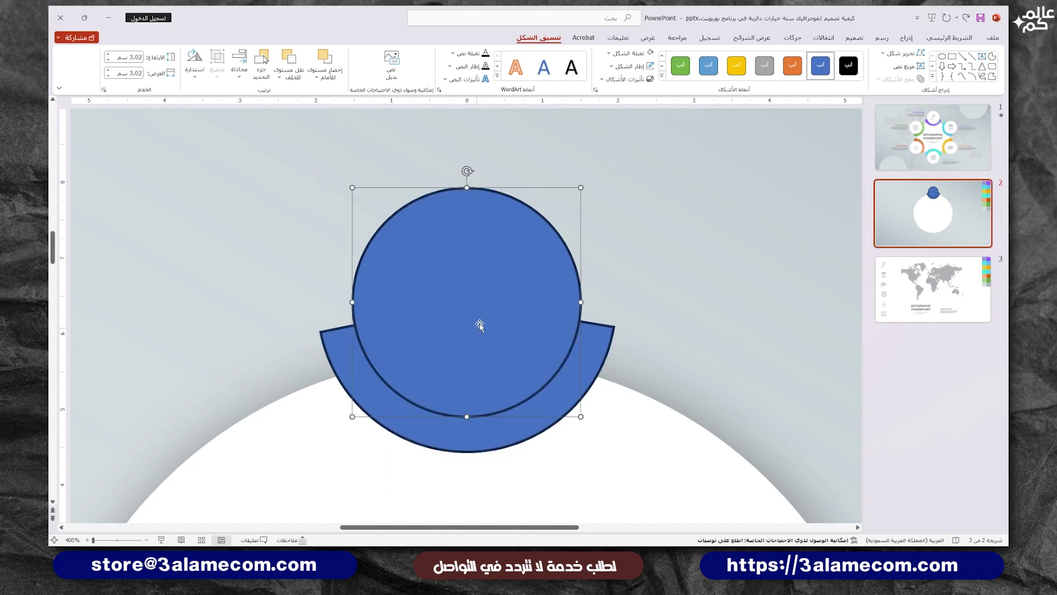
pyautogui.click(650, 66)
# - Make the small circle white and remove the blue arc's outline
pyautogui.click(651, 52)
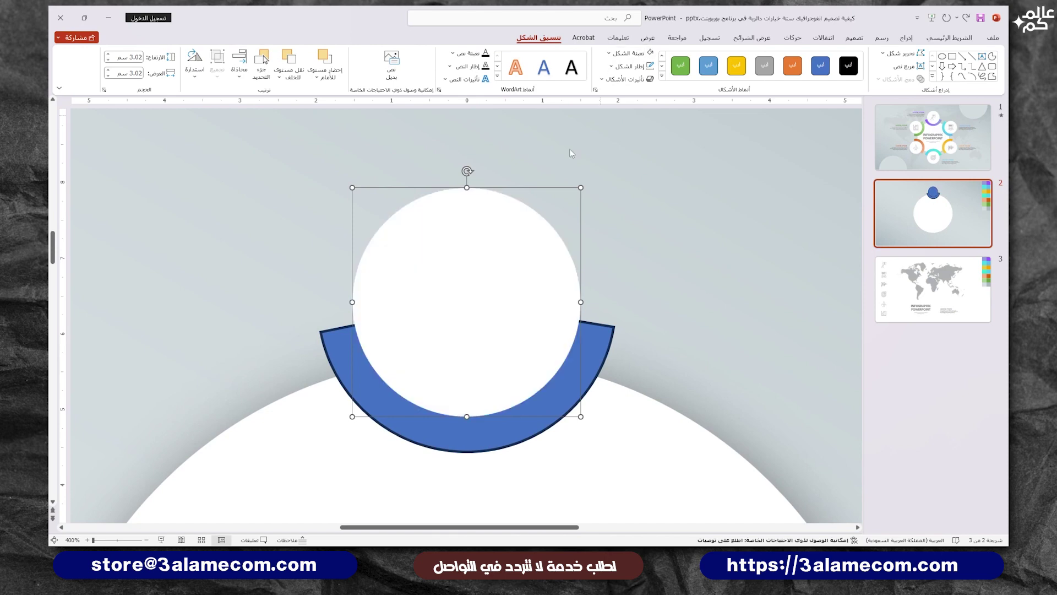
pyautogui.click(597, 342)
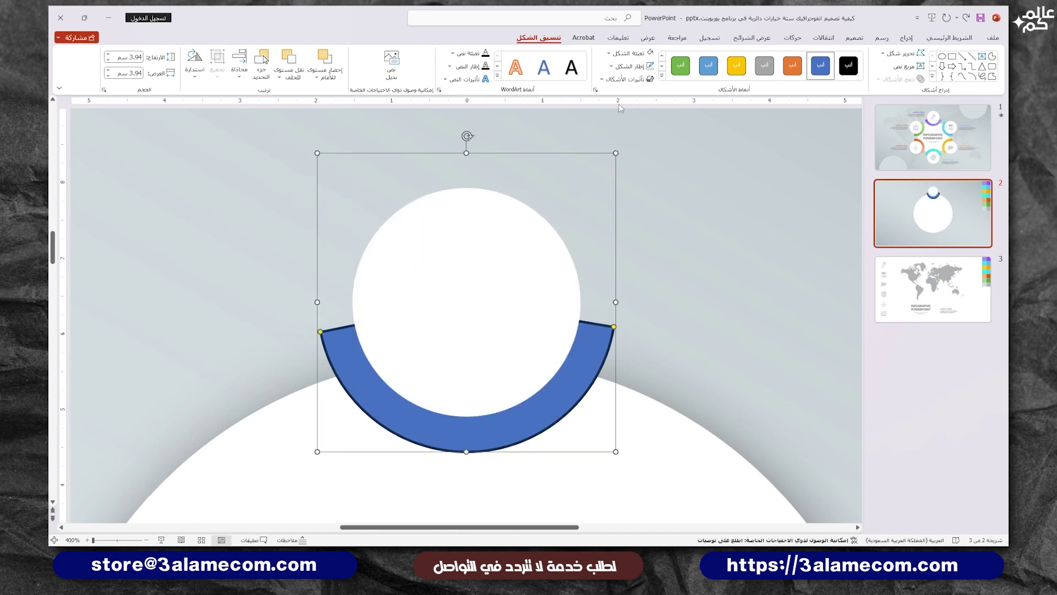
pyautogui.click(650, 64)
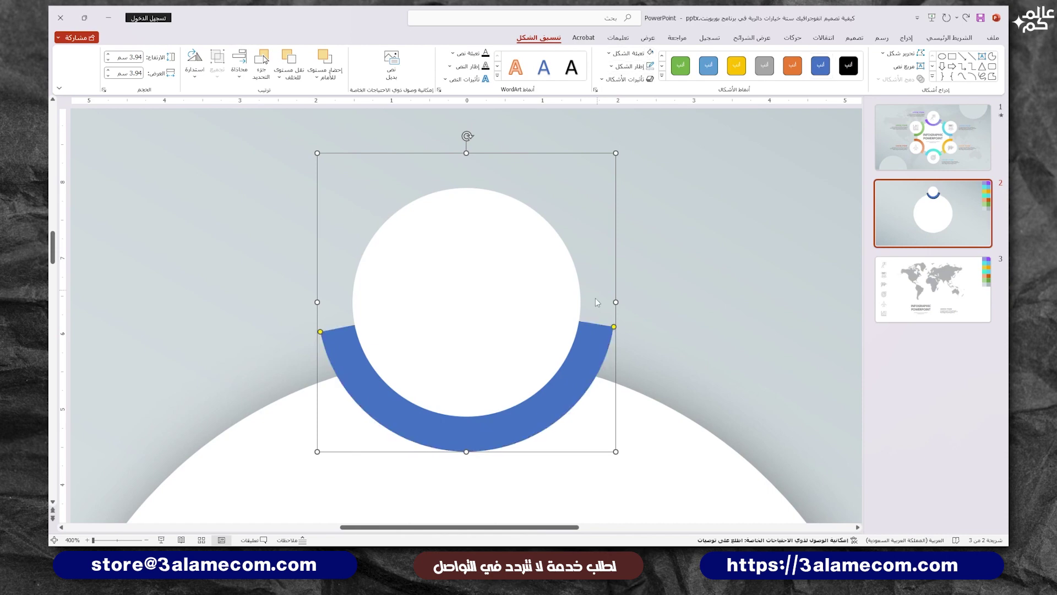
# - Give the arc a two-stop gradient fill with purple sampled from the slide's swatch
pyautogui.rightClick(596, 333)
pyautogui.click(542, 310)
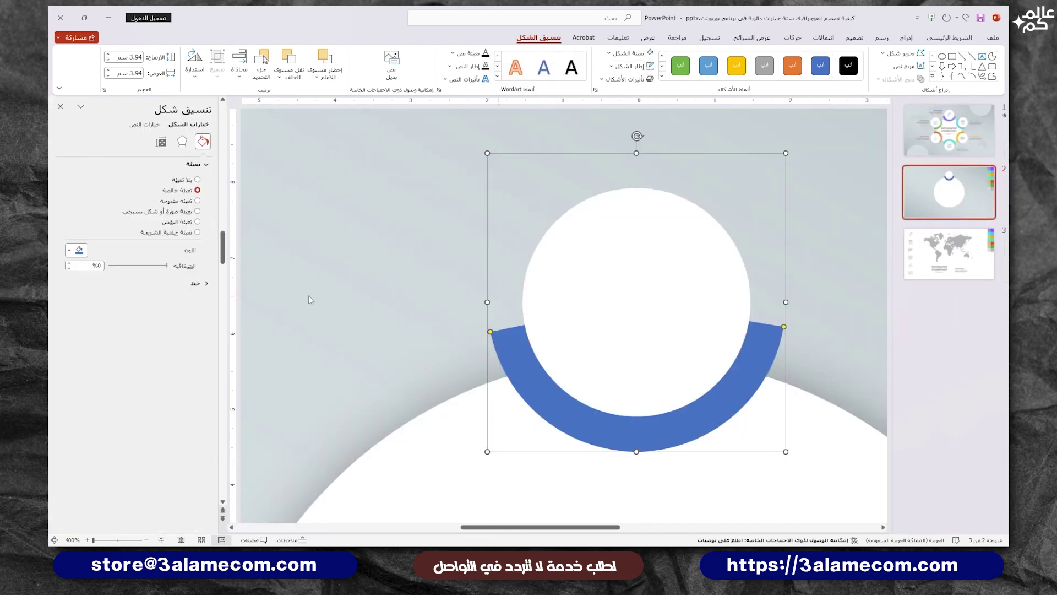
pyautogui.click(176, 202)
pyautogui.scroll(-5, 465, 289)
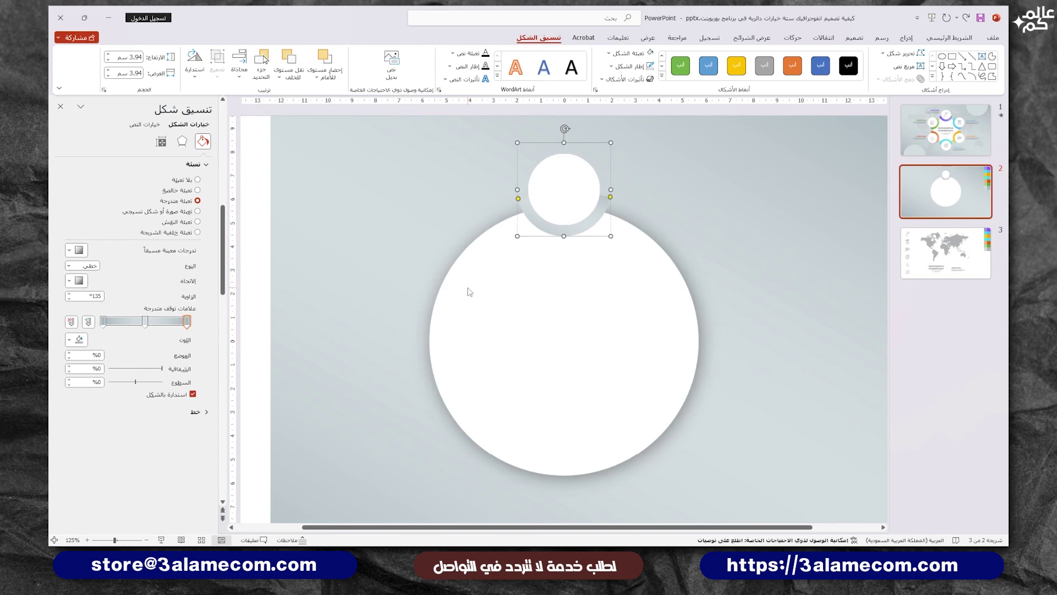
pyautogui.moveTo(145, 325); pyautogui.dragTo(144, 353)
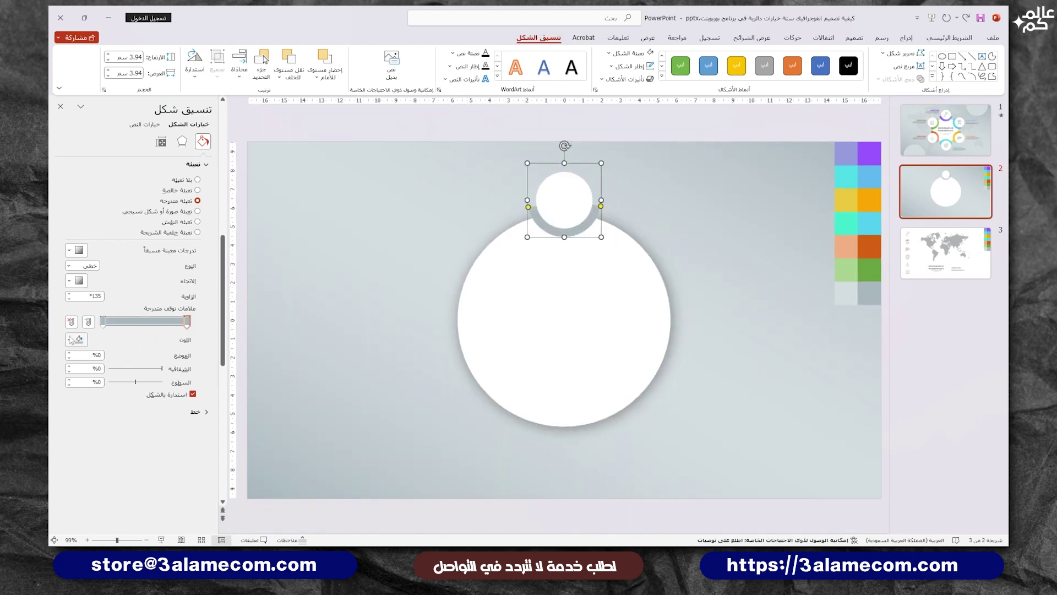
pyautogui.click(76, 339)
pyautogui.click(122, 491)
pyautogui.click(77, 340)
pyautogui.click(119, 487)
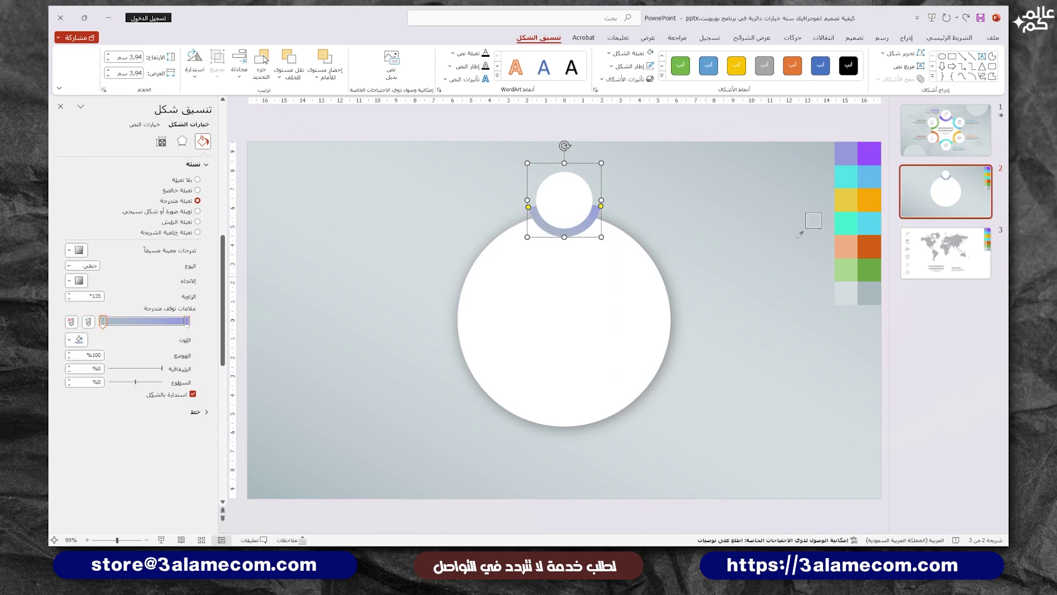
pyautogui.click(869, 146)
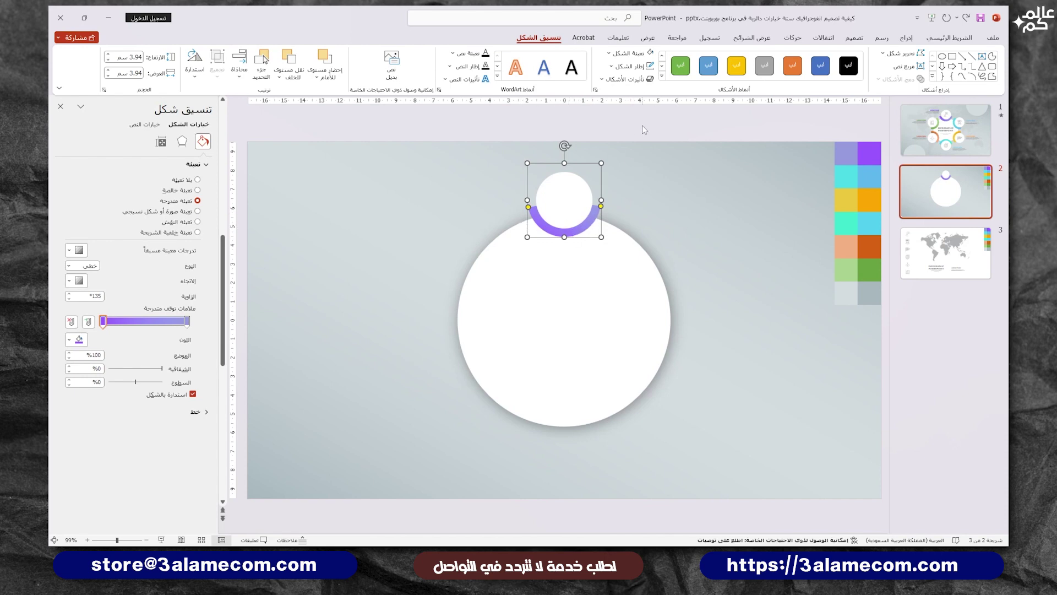
# - Group the top circle and arc, and place a vertically flipped copy below the big circle
pyautogui.moveTo(642, 124); pyautogui.dragTo(485, 260)
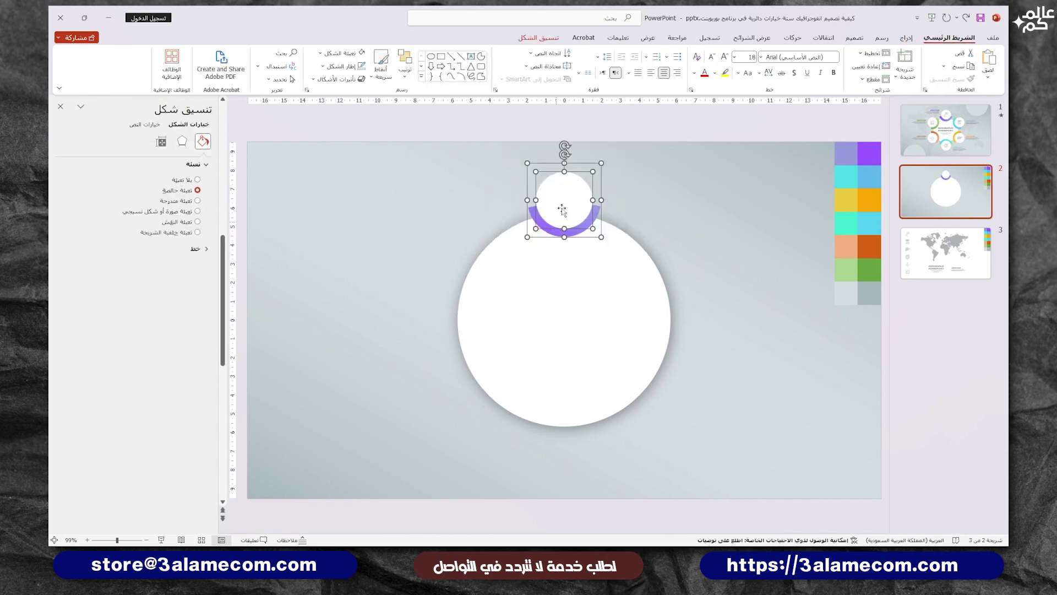
pyautogui.rightClick(564, 207)
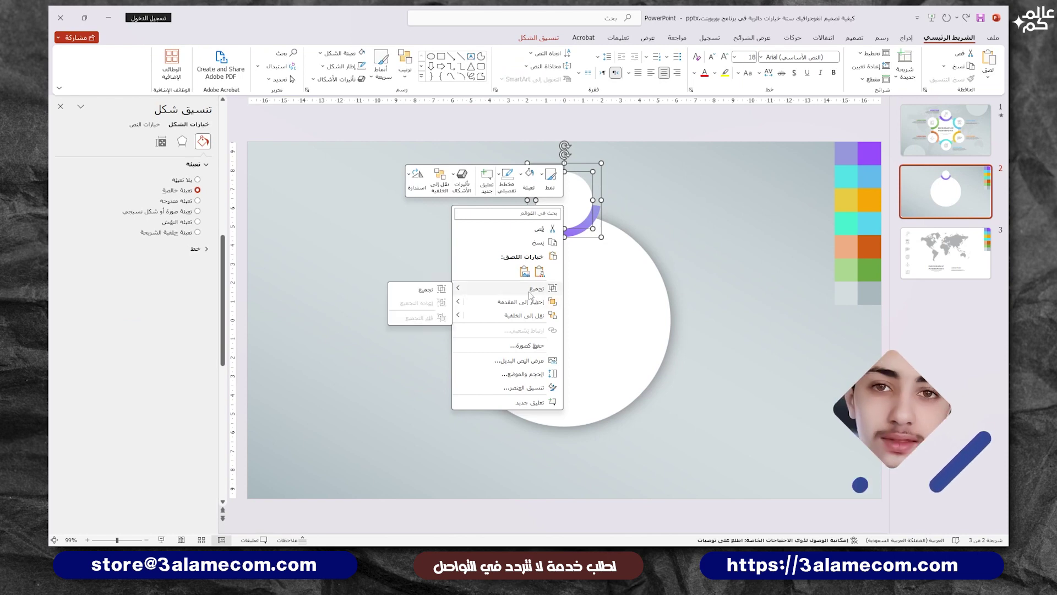
pyautogui.click(413, 301)
pyautogui.moveTo(552, 232); pyautogui.dragTo(571, 367)
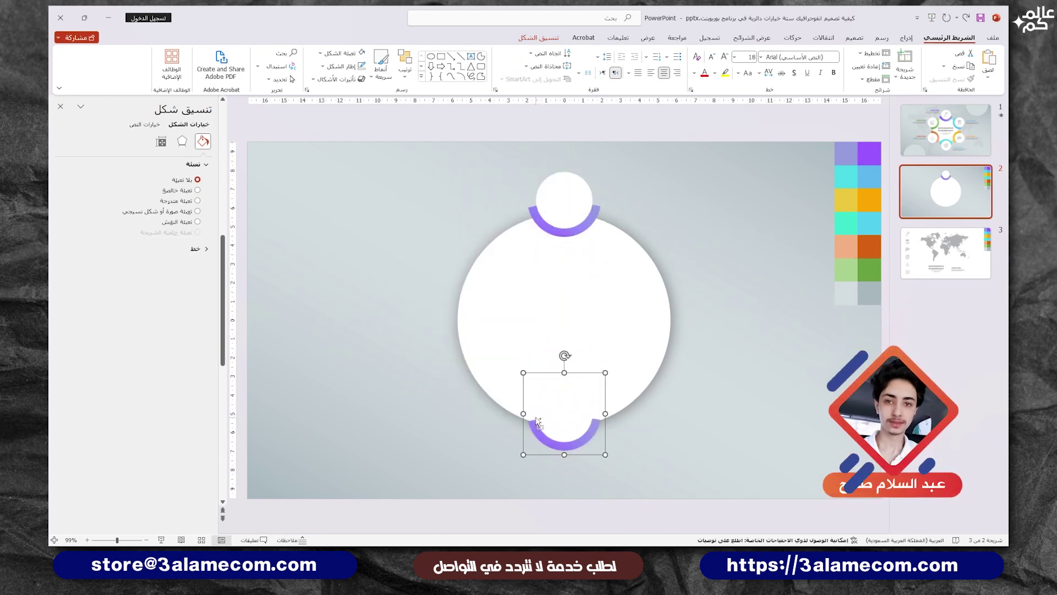
pyautogui.click(404, 66)
pyautogui.click(293, 278)
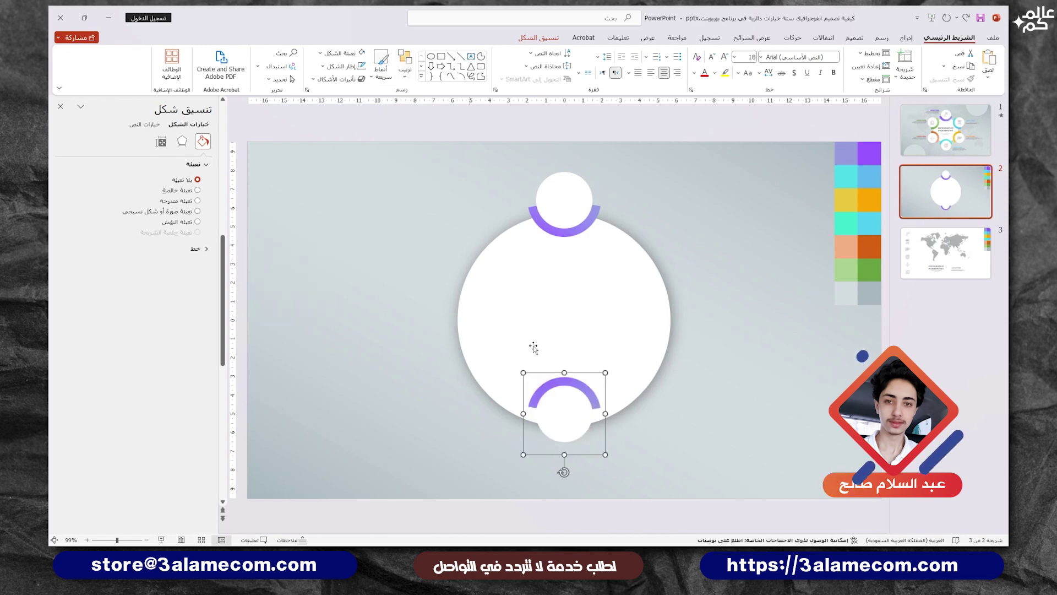
pyautogui.moveTo(561, 397)
pyautogui.mouseDown()
pyautogui.moveTo(558, 416)
pyautogui.moveTo(673, 354)
pyautogui.mouseUp()
# - Copy the pair and rotate it onto the big circle's upper-right edge, facing the centre
pyautogui.moveTo(660, 264); pyautogui.dragTo(661, 265)
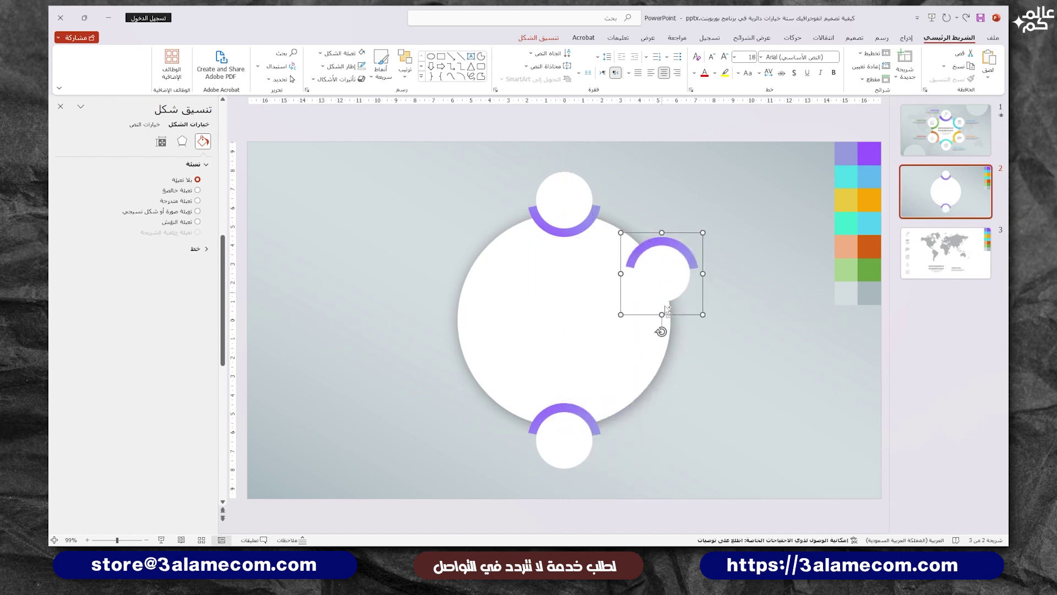
pyautogui.moveTo(660, 332); pyautogui.dragTo(714, 313)
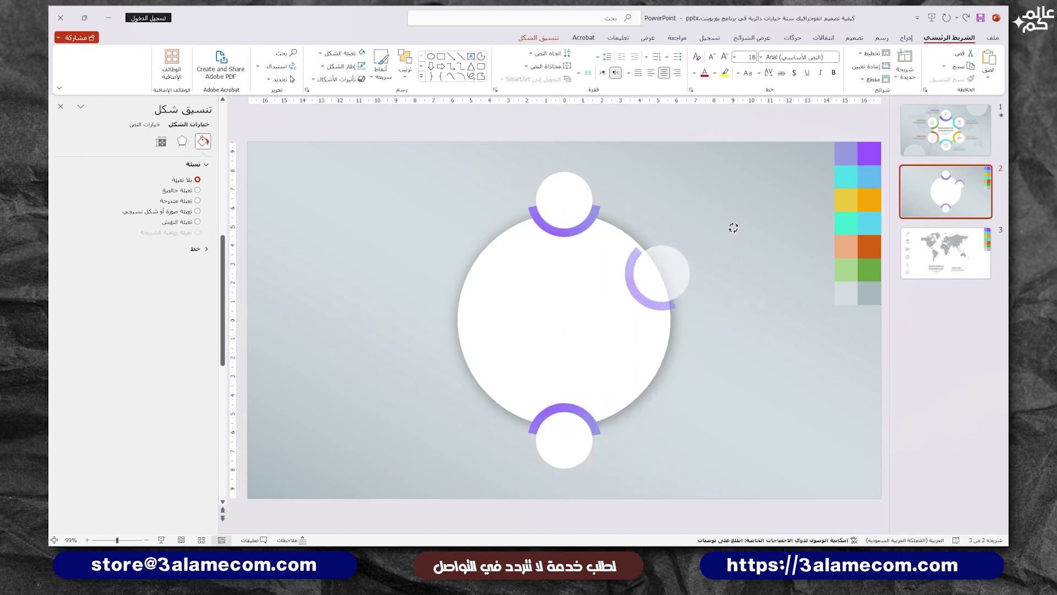
pyautogui.moveTo(733, 237); pyautogui.dragTo(732, 238)
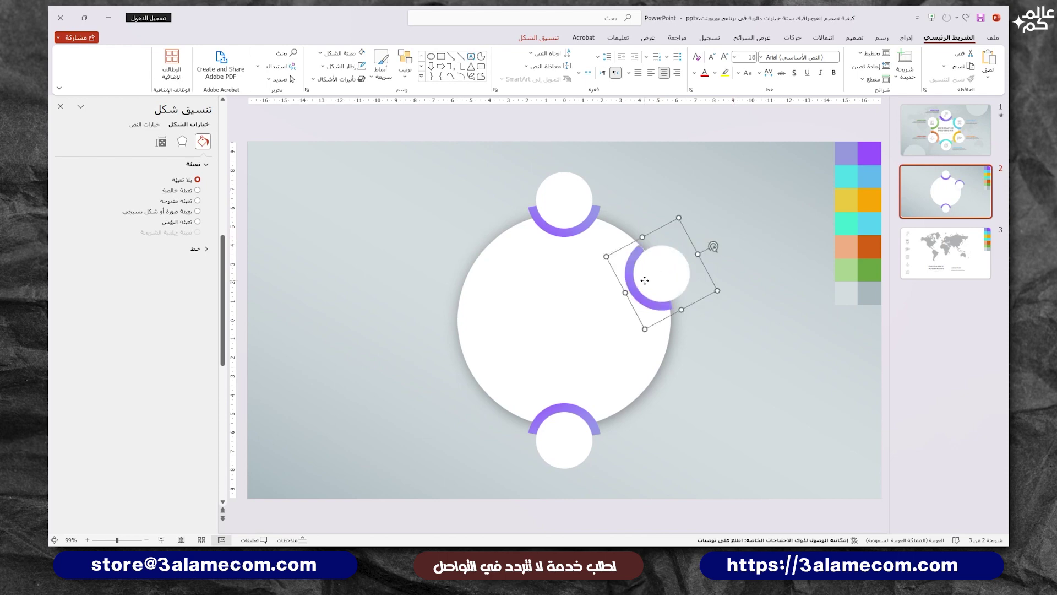
pyautogui.moveTo(644, 280)
pyautogui.mouseDown()
pyautogui.moveTo(644, 260)
pyautogui.moveTo(657, 266)
pyautogui.mouseUp()
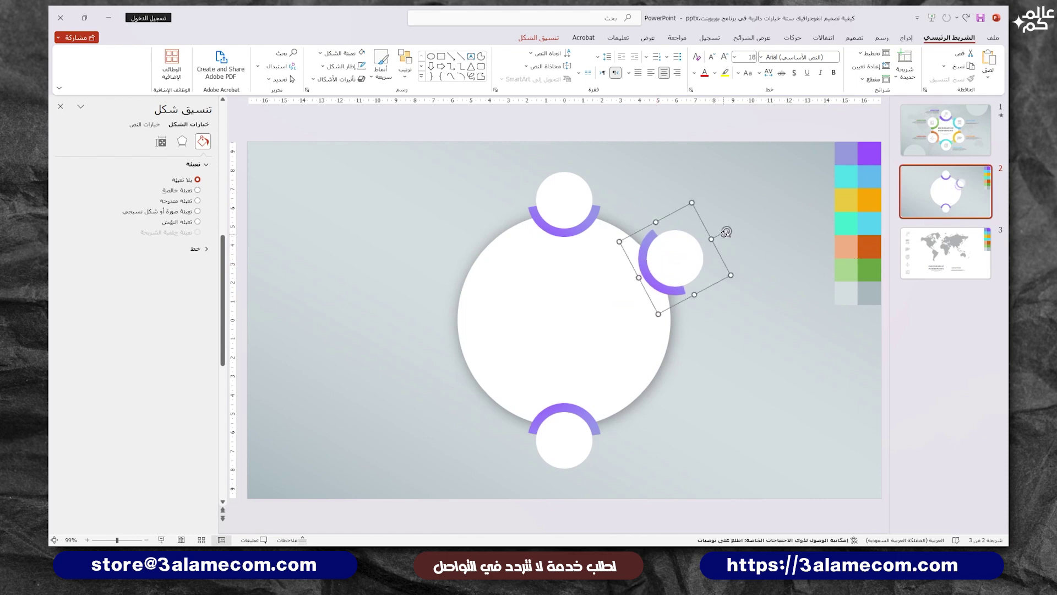
pyautogui.moveTo(725, 229); pyautogui.dragTo(724, 227)
# - Add a vertically flipped copy of the pair at the lower right
pyautogui.moveTo(665, 259); pyautogui.dragTo(666, 385)
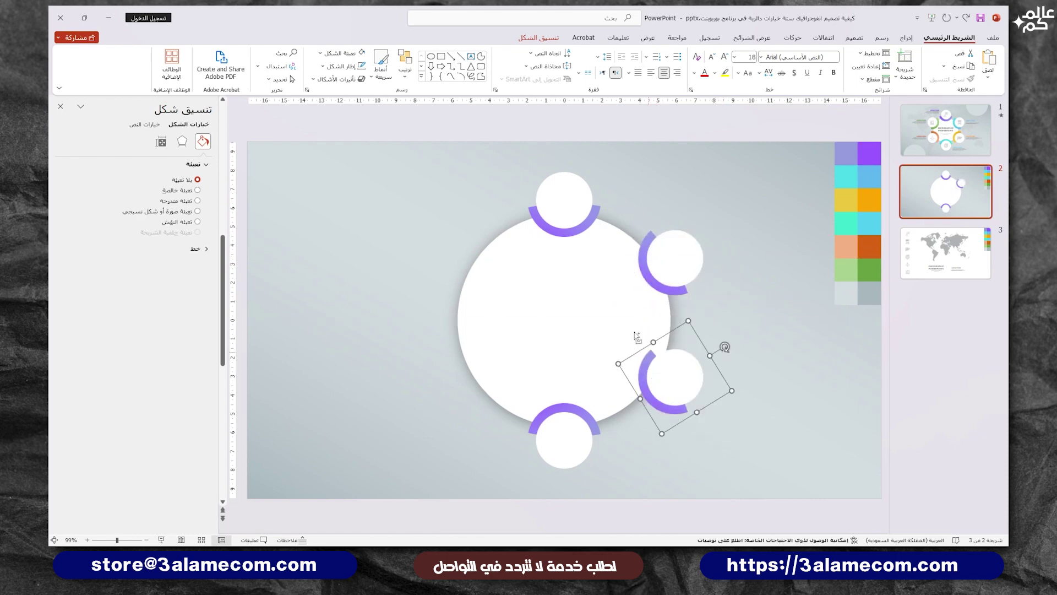
pyautogui.click(410, 79)
pyautogui.click(290, 275)
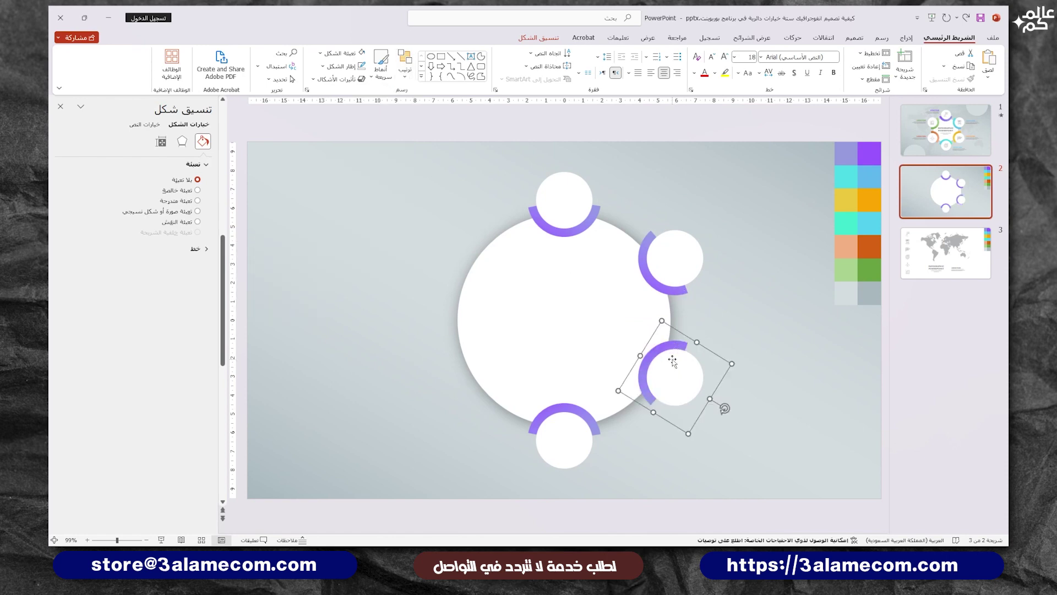
pyautogui.moveTo(672, 360); pyautogui.dragTo(673, 364)
# - Copy both right-side pairs to the left and mirror them so the arcs face the centre
pyautogui.keyDown('shift'); pyautogui.click(683, 271); pyautogui.keyUp('shift')
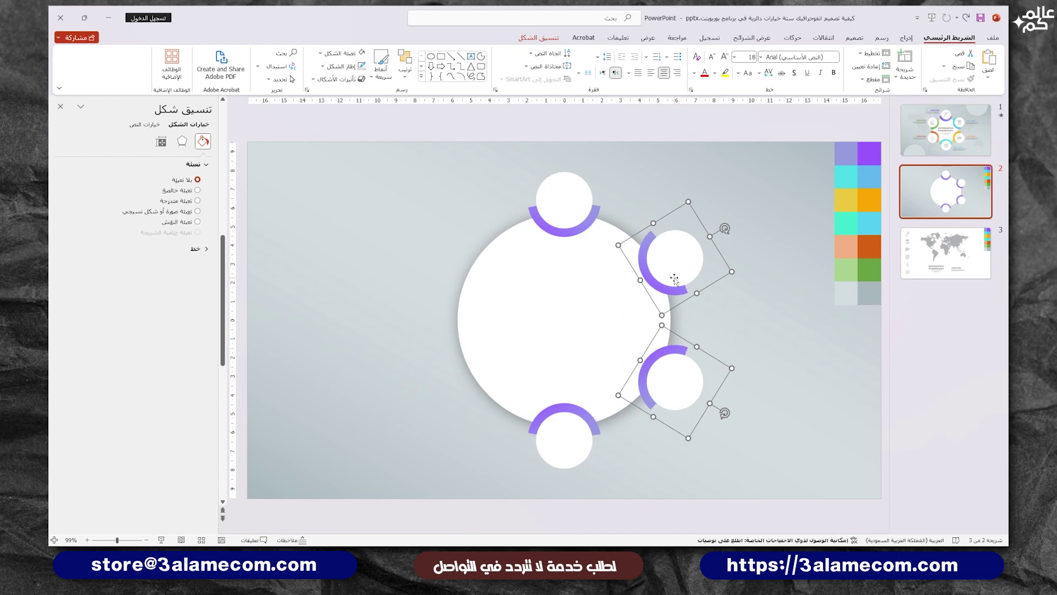
pyautogui.moveTo(674, 278); pyautogui.dragTo(466, 270)
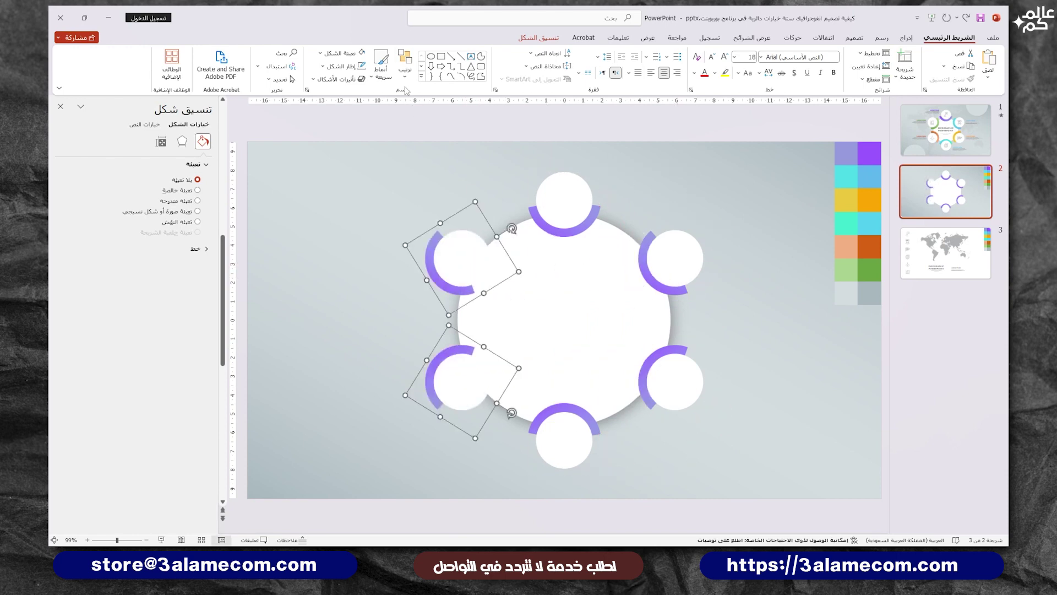
pyautogui.click(405, 69)
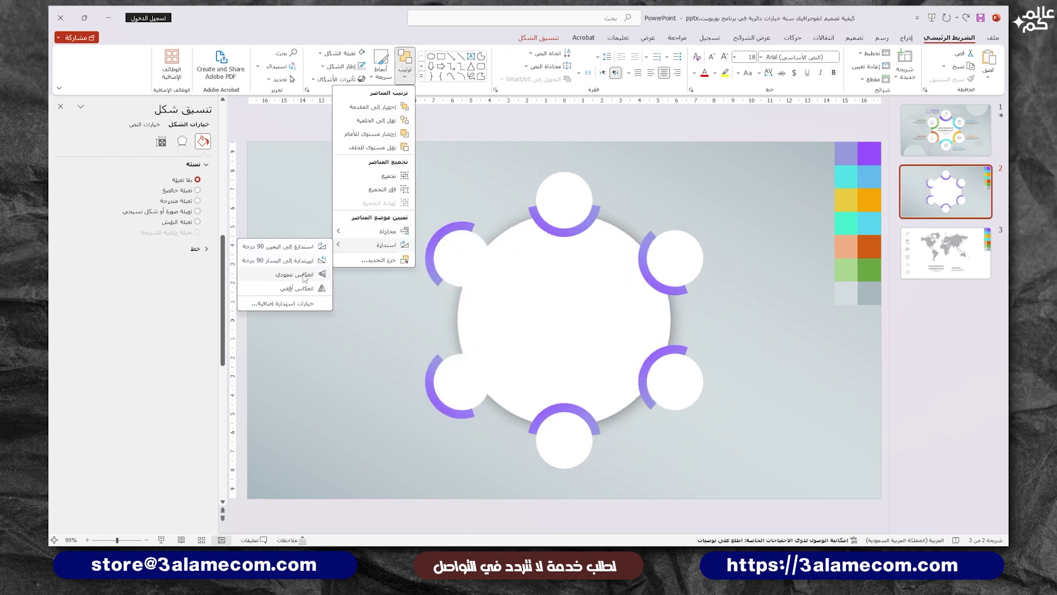
pyautogui.click(300, 287)
pyautogui.moveTo(469, 254); pyautogui.dragTo(462, 254)
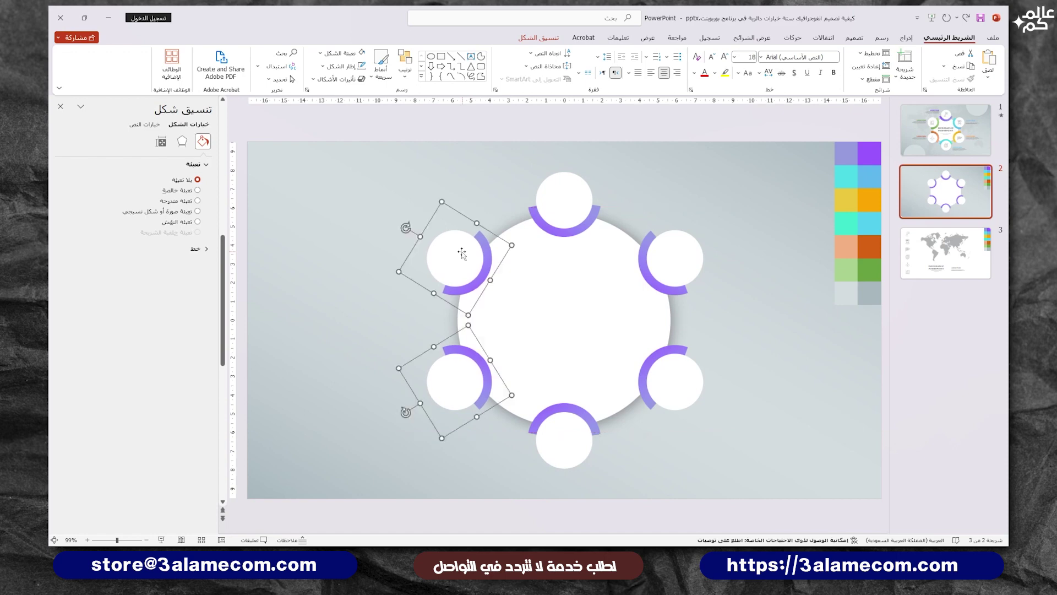
# - Select all six circle-arc pairs and apply an arrangement option to them
pyautogui.keyDown('shift'); pyautogui.click(599, 446); pyautogui.keyUp('shift')
pyautogui.keyDown('shift'); pyautogui.click(669, 385); pyautogui.keyUp('shift')
pyautogui.keyDown('shift'); pyautogui.click(666, 277); pyautogui.keyUp('shift')
pyautogui.keyDown('shift'); pyautogui.click(571, 211); pyautogui.keyUp('shift')
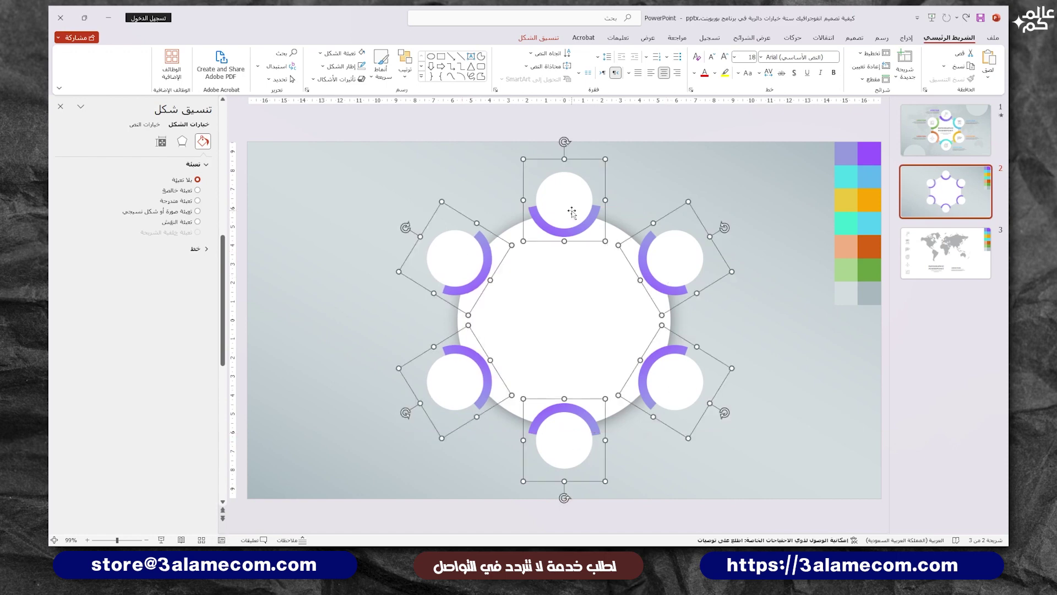
pyautogui.scroll(3, 473, 316)
pyautogui.scroll(2, 367, 312)
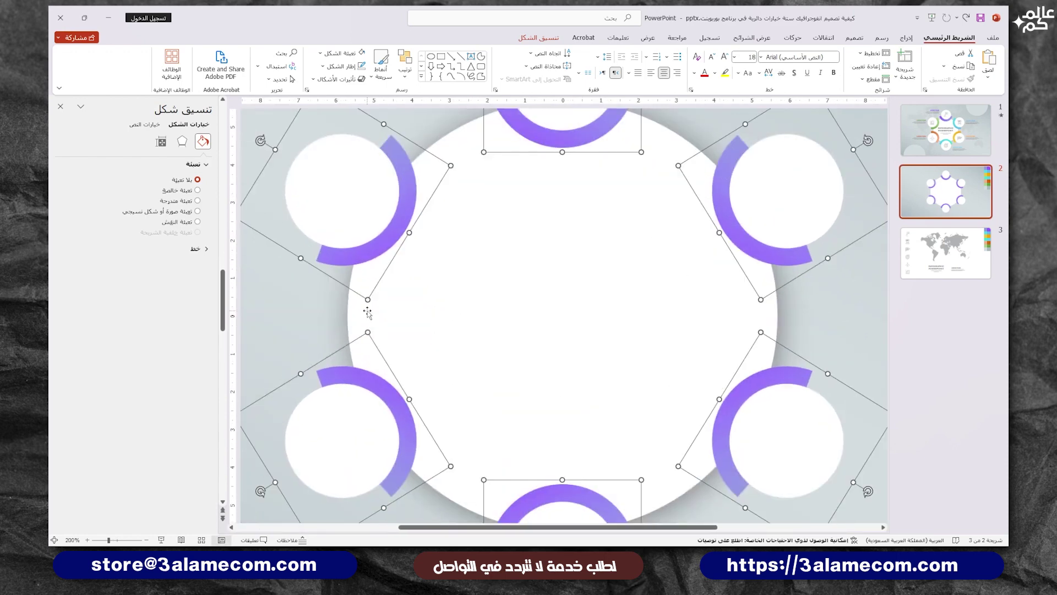
pyautogui.click(368, 301)
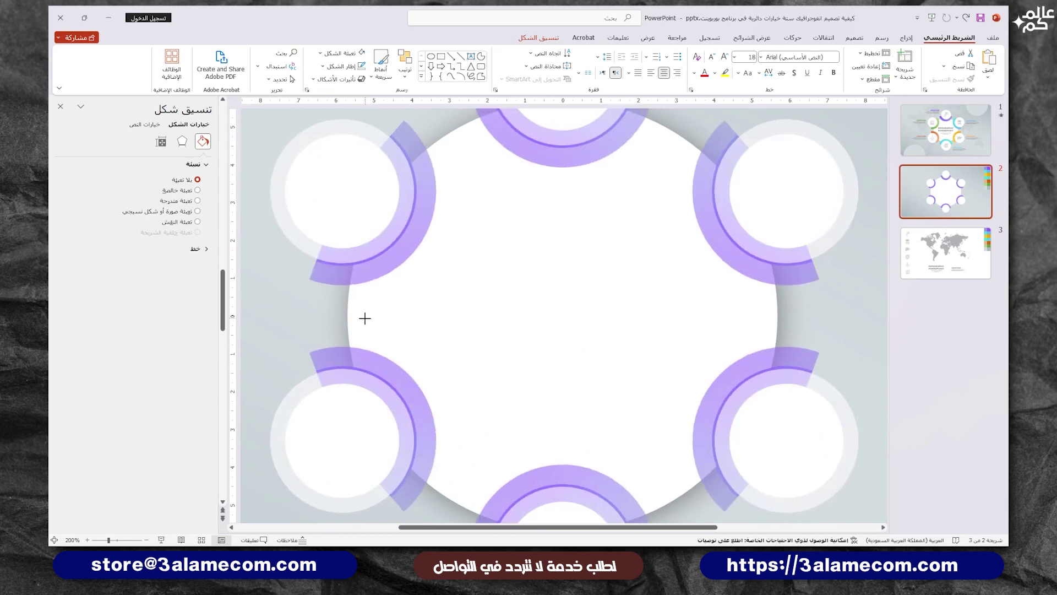
pyautogui.scroll(-5, 365, 320)
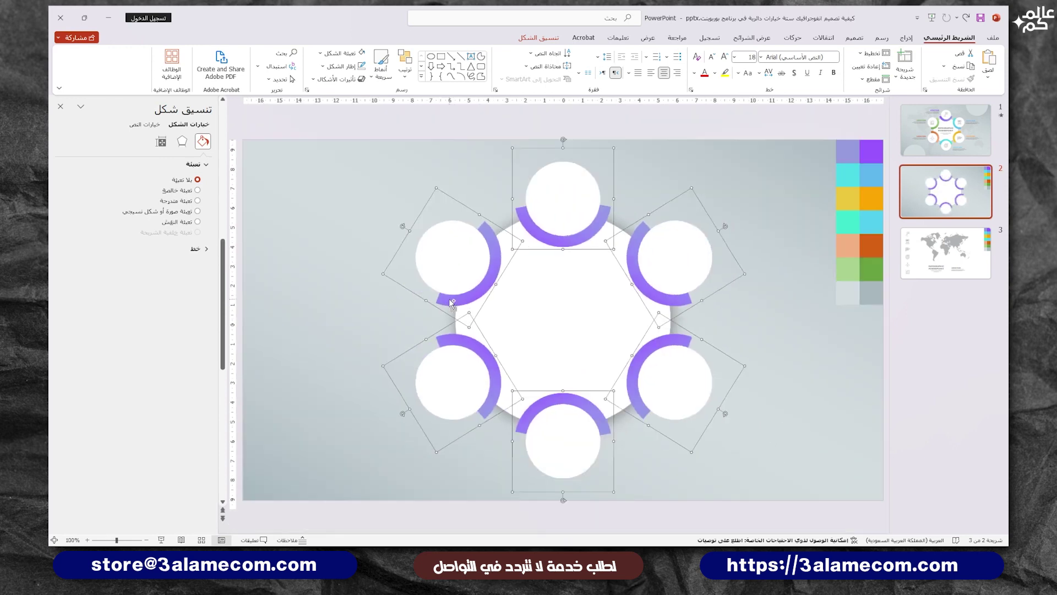
pyautogui.click(754, 302)
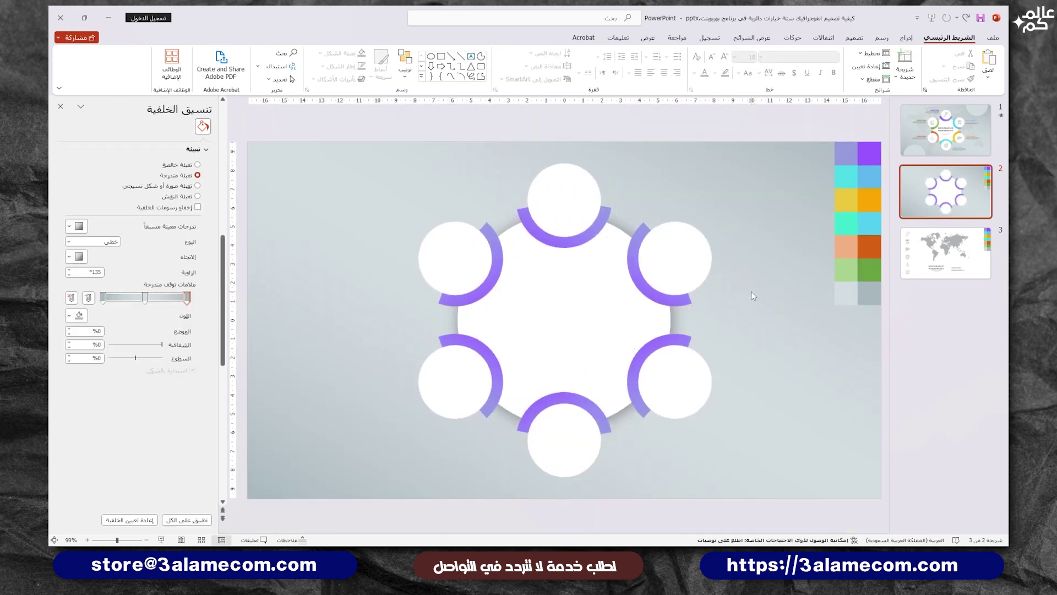
# - Give the arc beside the upper-right circle a cyan gradient using colours sampled from the slide
pyautogui.click(635, 251)
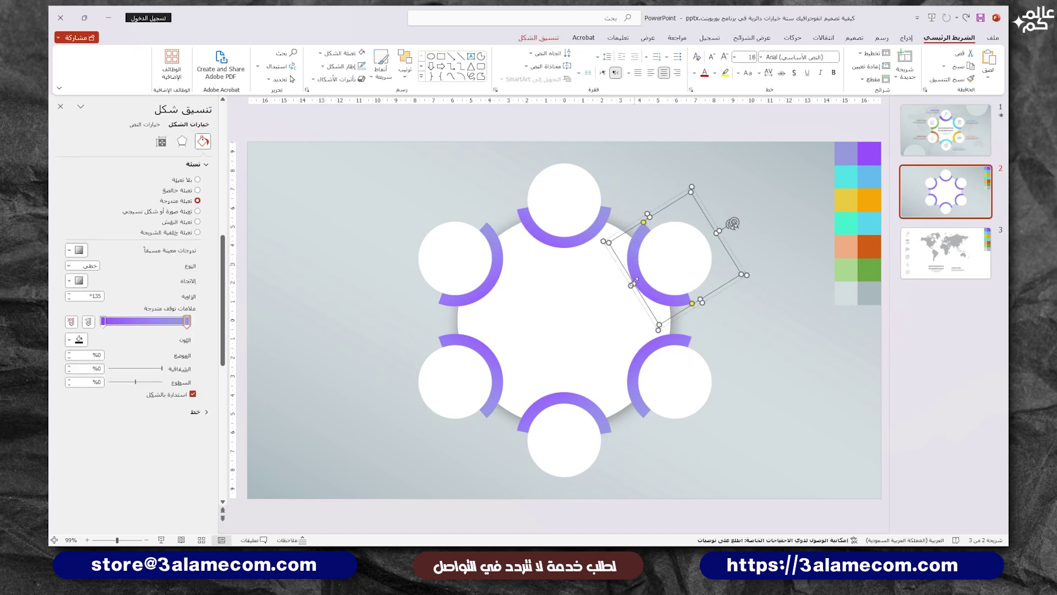
pyautogui.click(73, 340)
pyautogui.click(105, 488)
pyautogui.click(841, 176)
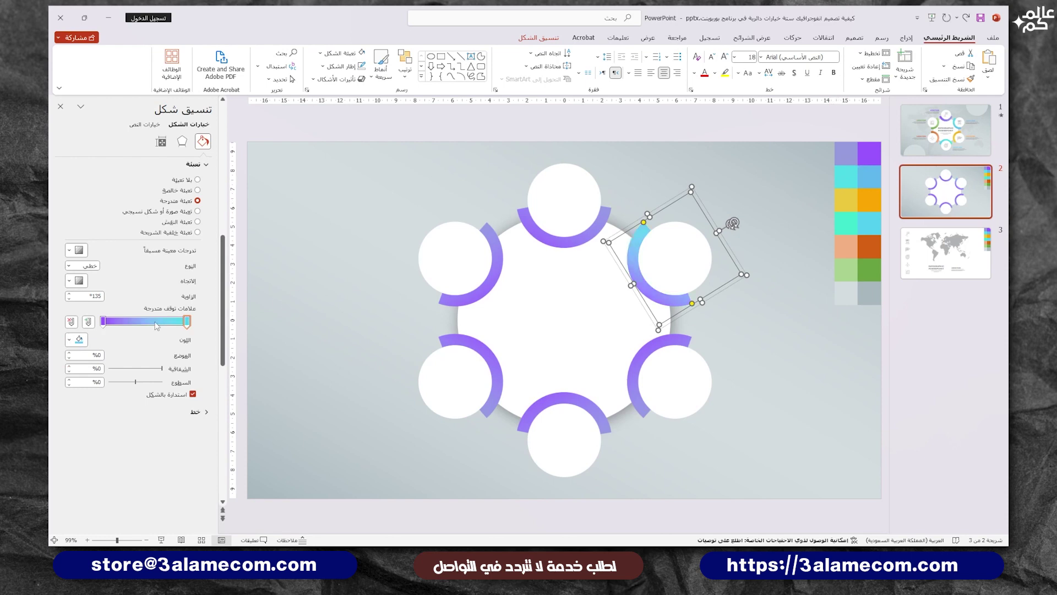
pyautogui.click(103, 321)
pyautogui.click(73, 339)
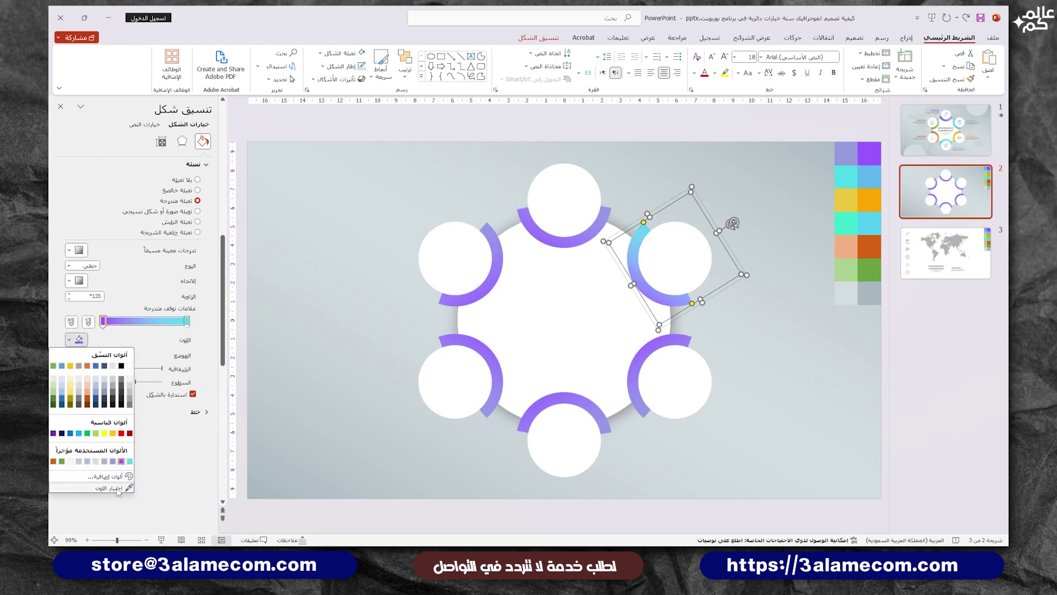
pyautogui.click(104, 488)
pyautogui.click(879, 175)
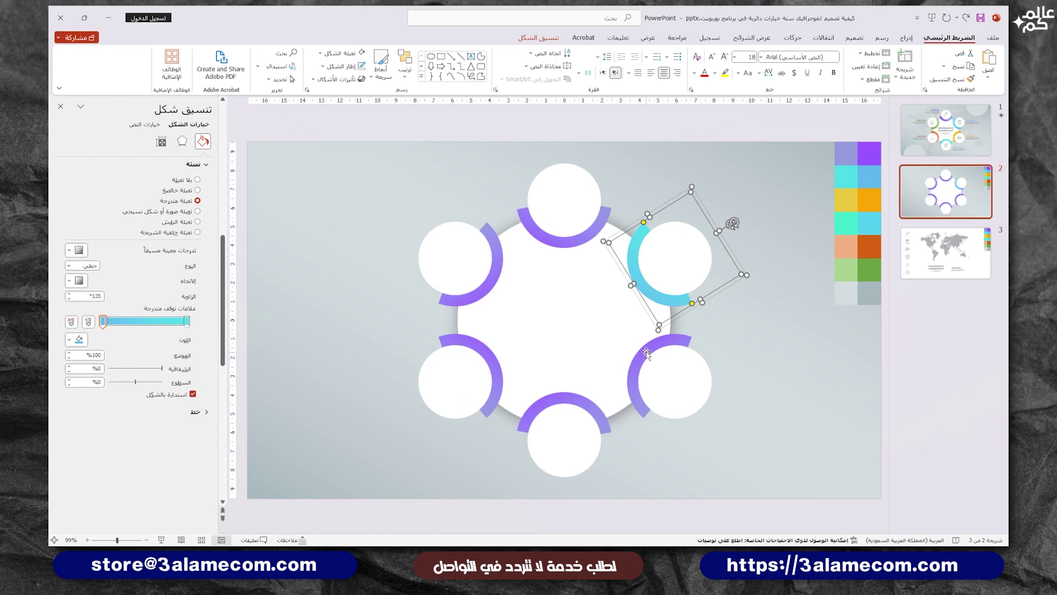
# - Give the lower-right arc a yellow-to-orange gradient with eyedropper-sampled colours
pyautogui.click(644, 353)
pyautogui.click(73, 340)
pyautogui.click(104, 488)
pyautogui.click(846, 198)
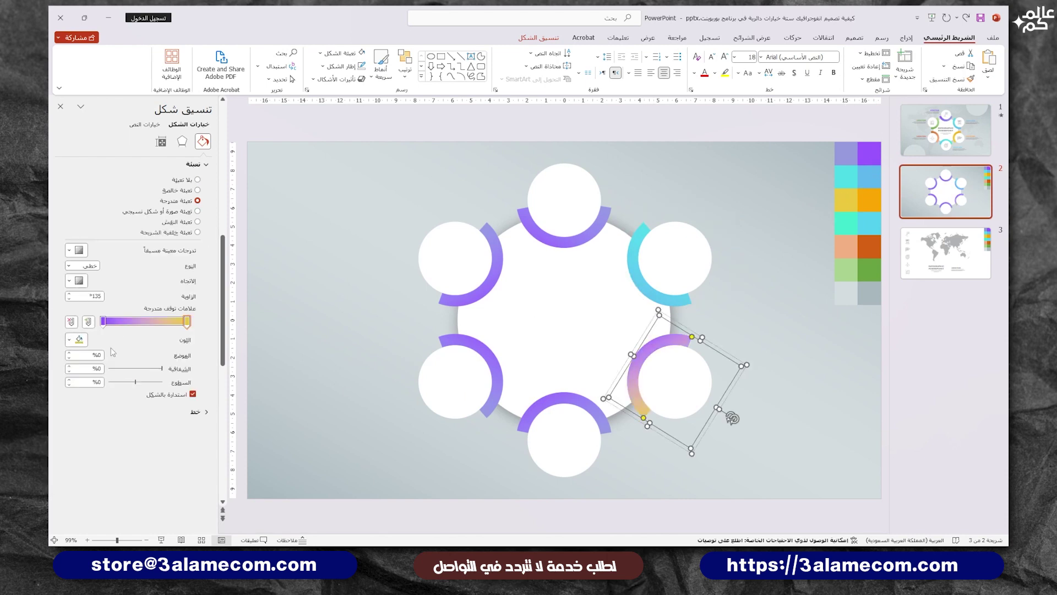
pyautogui.click(103, 321)
pyautogui.click(72, 340)
pyautogui.click(105, 488)
pyautogui.click(865, 199)
# - Set both gradient stops of the bottom arc to sampled cyan
pyautogui.click(556, 395)
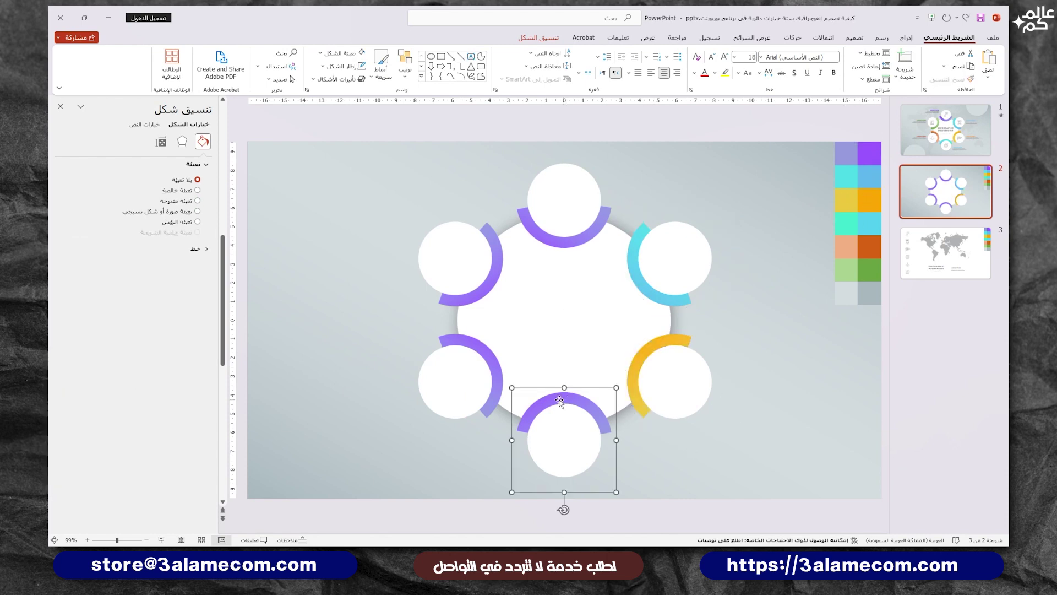
pyautogui.click(73, 339)
pyautogui.click(105, 487)
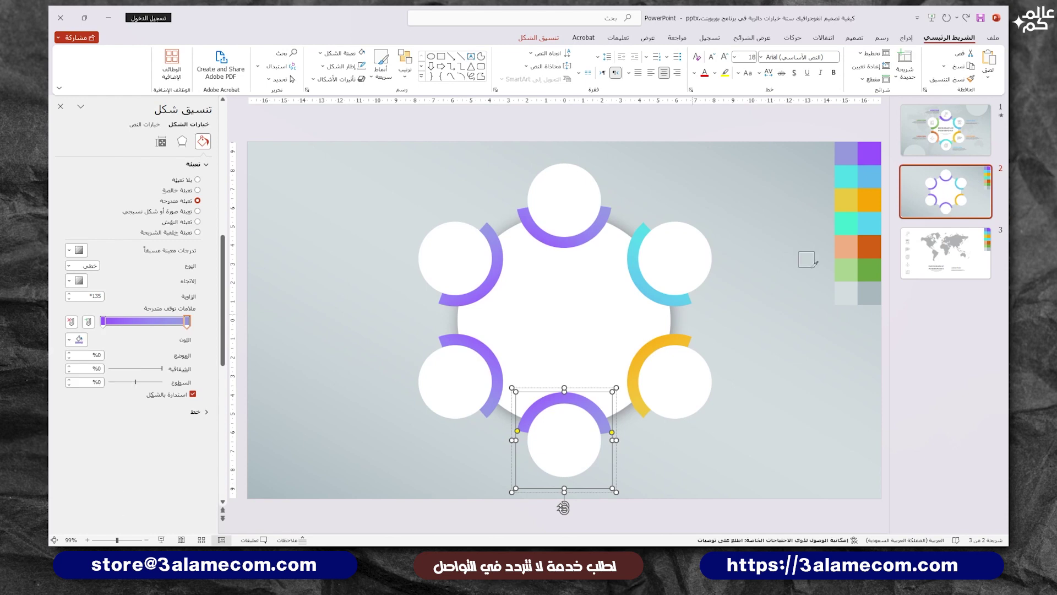
pyautogui.click(849, 227)
pyautogui.click(103, 321)
pyautogui.click(72, 340)
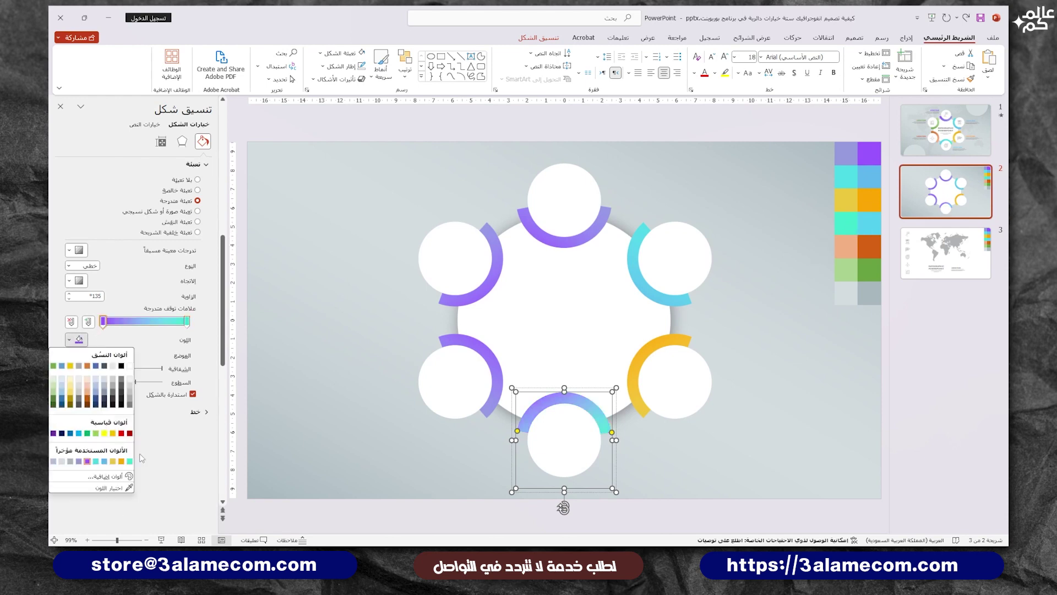
pyautogui.click(104, 488)
pyautogui.click(849, 226)
# - Give the lower-left arc a gradient fill with both stops set to sampled salmon
pyautogui.click(459, 342)
pyautogui.click(197, 201)
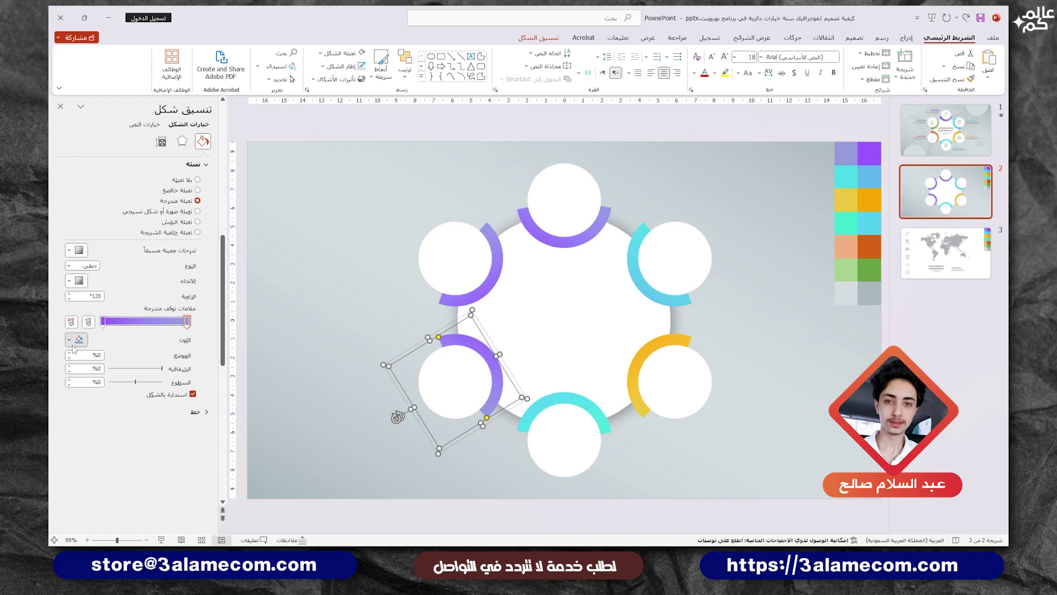
pyautogui.click(73, 340)
pyautogui.click(105, 487)
pyautogui.click(850, 242)
pyautogui.click(187, 320)
pyautogui.click(72, 340)
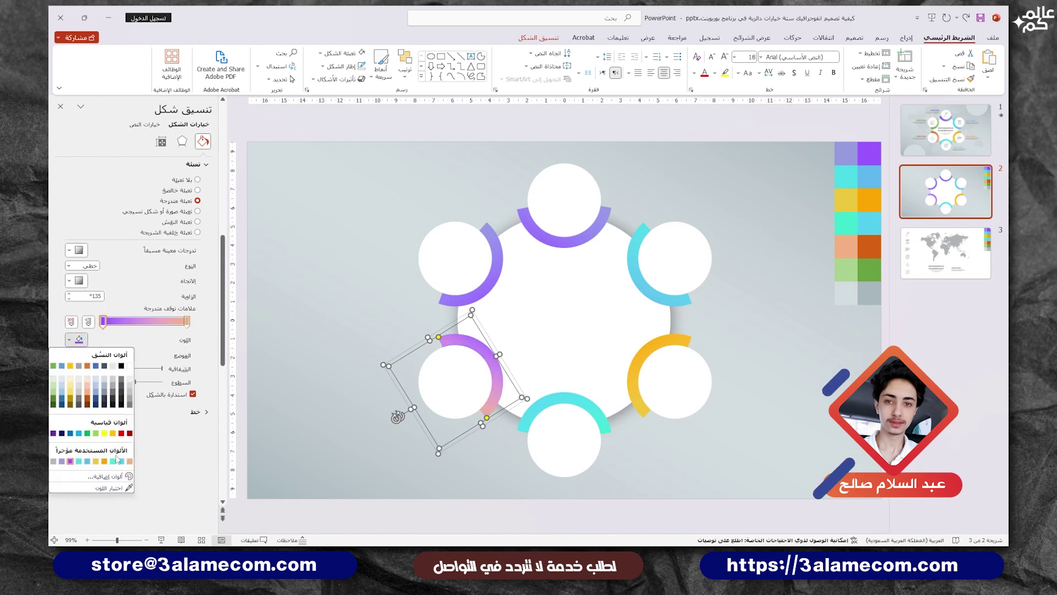
pyautogui.click(105, 488)
pyautogui.click(496, 278)
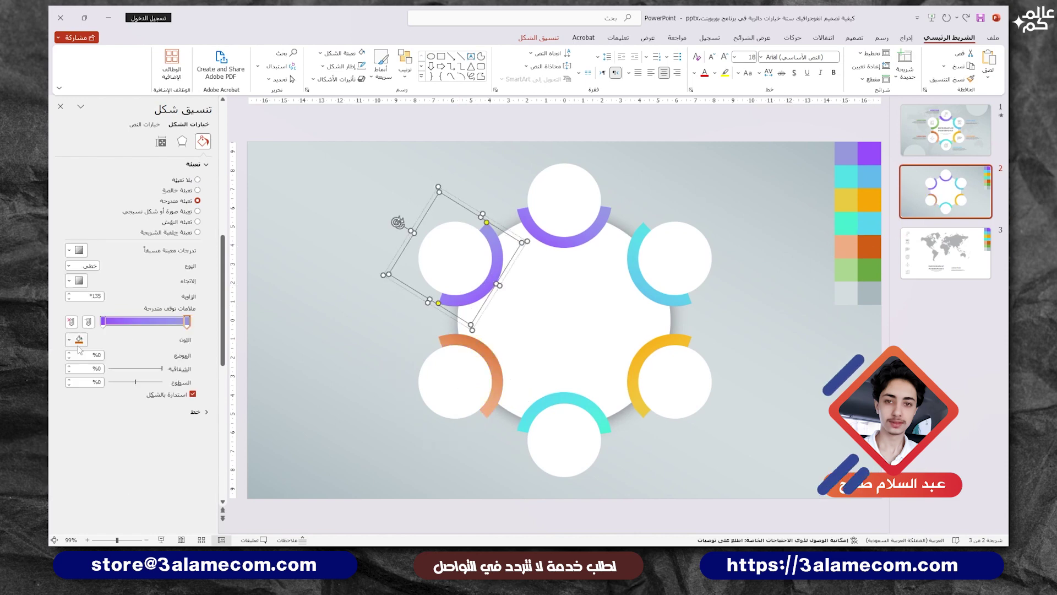
# - Make both stops of the upper-left arc's gradient green, then go to the world-map slide 3
pyautogui.click(73, 339)
pyautogui.click(105, 488)
pyautogui.click(850, 271)
pyautogui.click(103, 321)
pyautogui.click(73, 340)
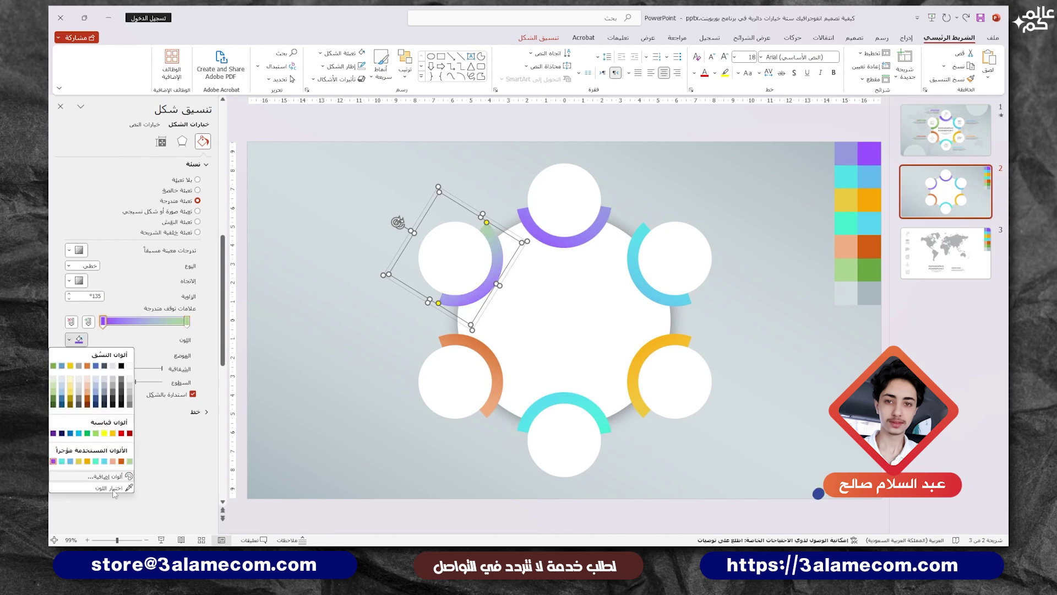
pyautogui.click(105, 488)
pyautogui.click(866, 265)
pyautogui.click(790, 297)
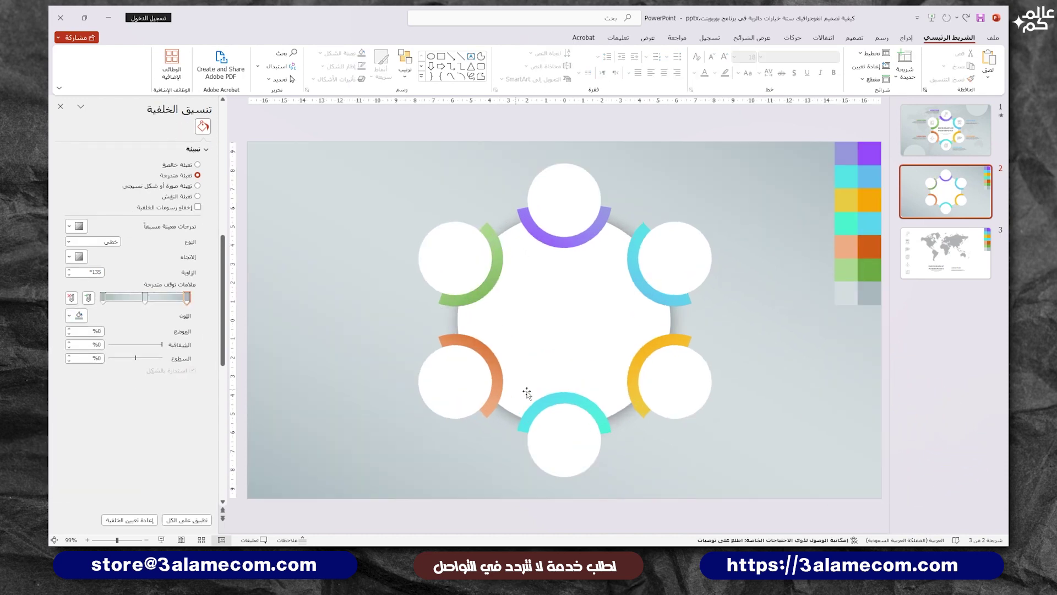
pyautogui.click(958, 256)
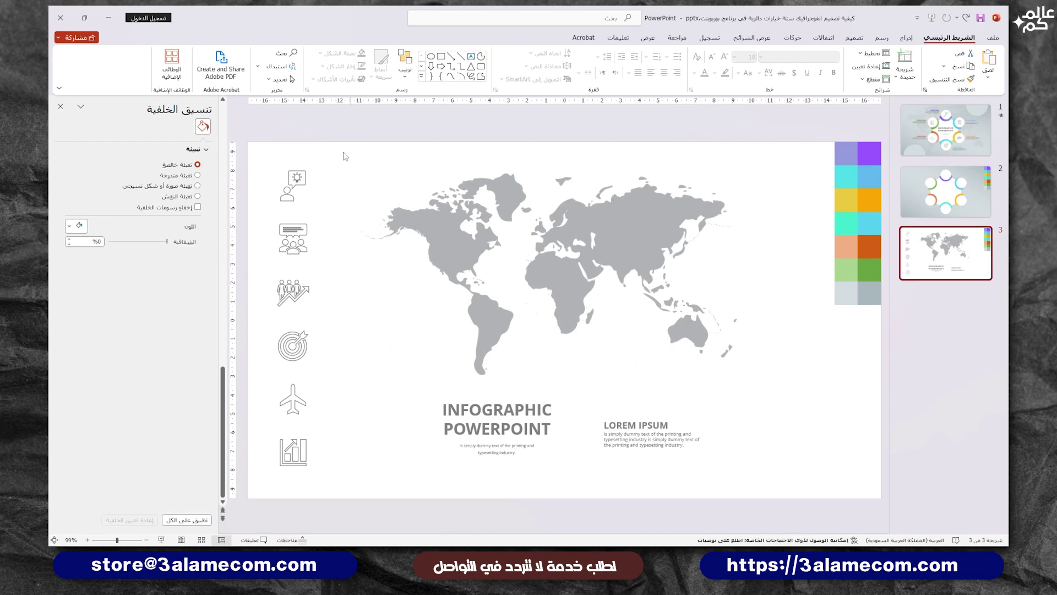
# - Copy the six icons plus the INFOGRAPHIC POWERPOINT and LOREM IPSUM text blocks onto slide 2
pyautogui.moveTo(344, 154); pyautogui.dragTo(242, 515)
pyautogui.keyDown('shift'); pyautogui.click(478, 416); pyautogui.keyUp('shift')
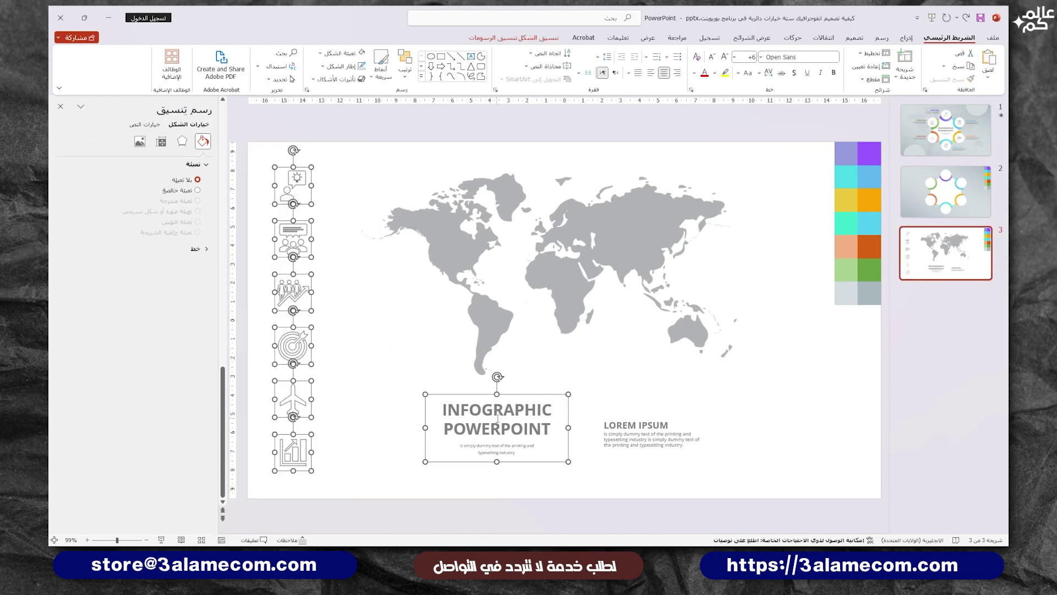
pyautogui.keyDown('shift'); pyautogui.click(655, 435); pyautogui.keyUp('shift')
pyautogui.press('pageup')
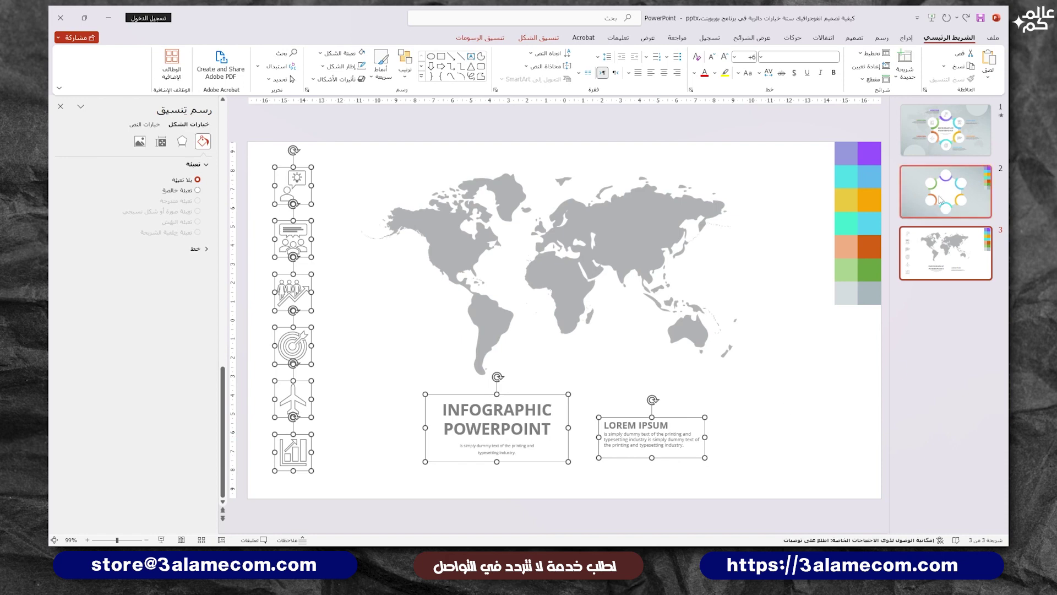
pyautogui.hotkey('ctrl', 'v')
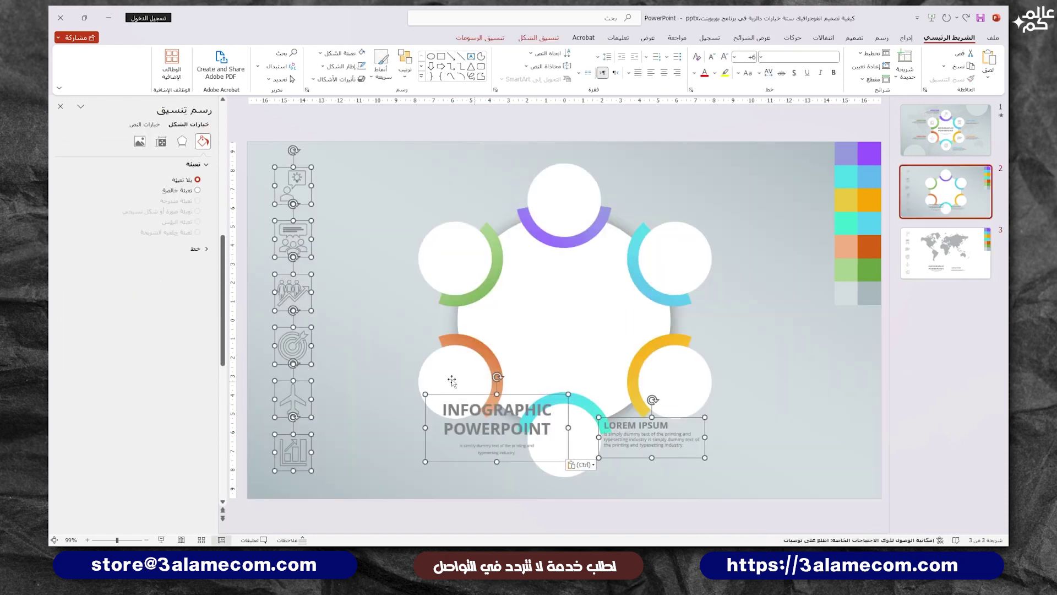
# - Place the gear, presentation, people, target, airplane and chart icons, one in each white circle
pyautogui.click(320, 256)
pyautogui.click(293, 192)
pyautogui.moveTo(294, 191); pyautogui.dragTo(565, 204)
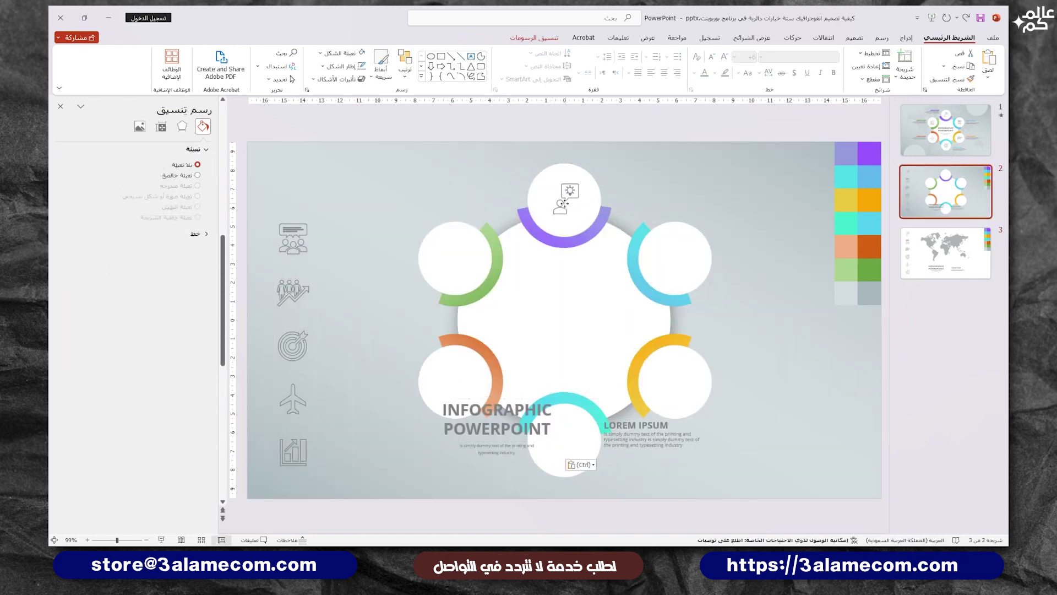
pyautogui.moveTo(293, 238); pyautogui.dragTo(662, 262)
pyautogui.moveTo(293, 290); pyautogui.dragTo(673, 379)
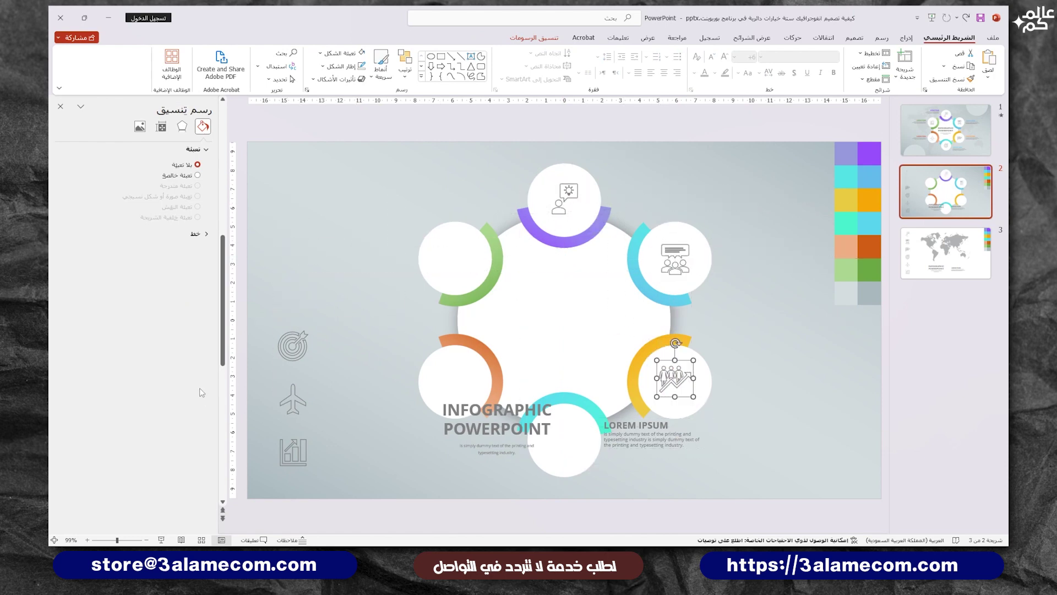
pyautogui.moveTo(293, 345)
pyautogui.mouseDown()
pyautogui.moveTo(524, 451)
pyautogui.moveTo(564, 440)
pyautogui.mouseUp()
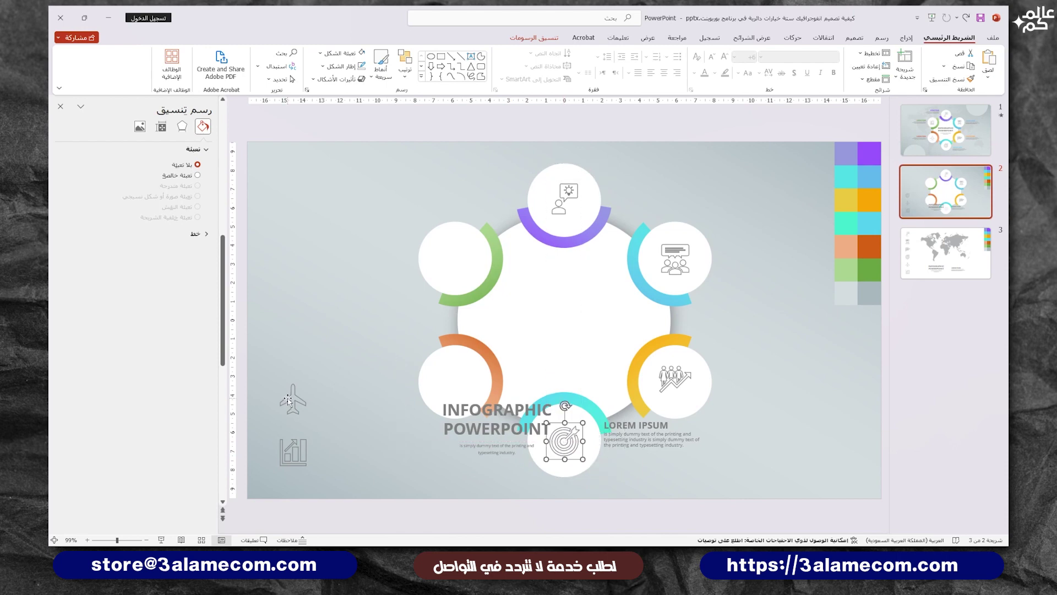
pyautogui.moveTo(293, 399); pyautogui.dragTo(454, 380)
pyautogui.moveTo(293, 451); pyautogui.dragTo(455, 259)
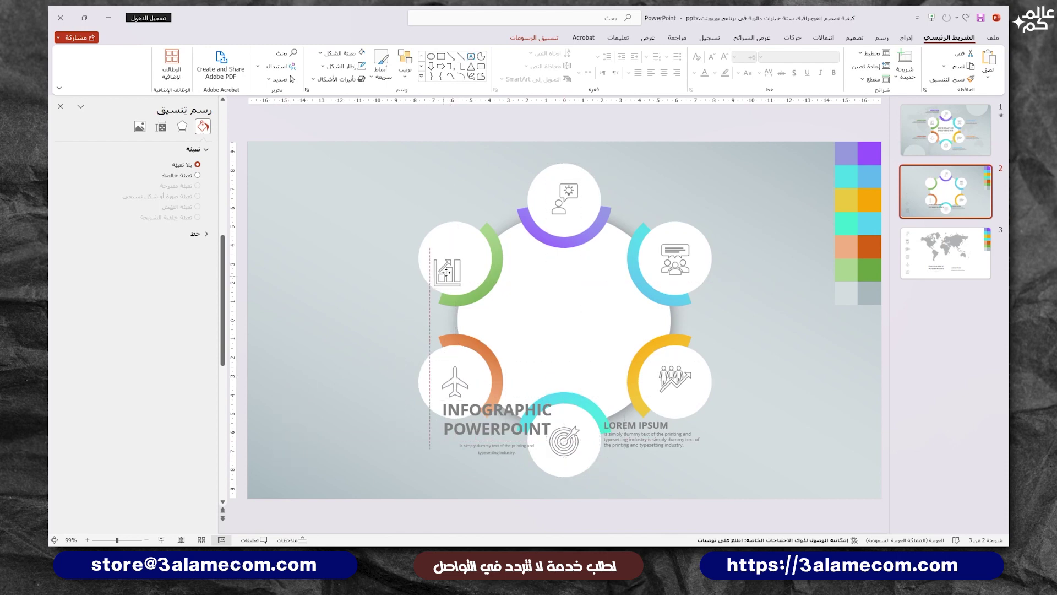
pyautogui.click(328, 391)
pyautogui.click(496, 418)
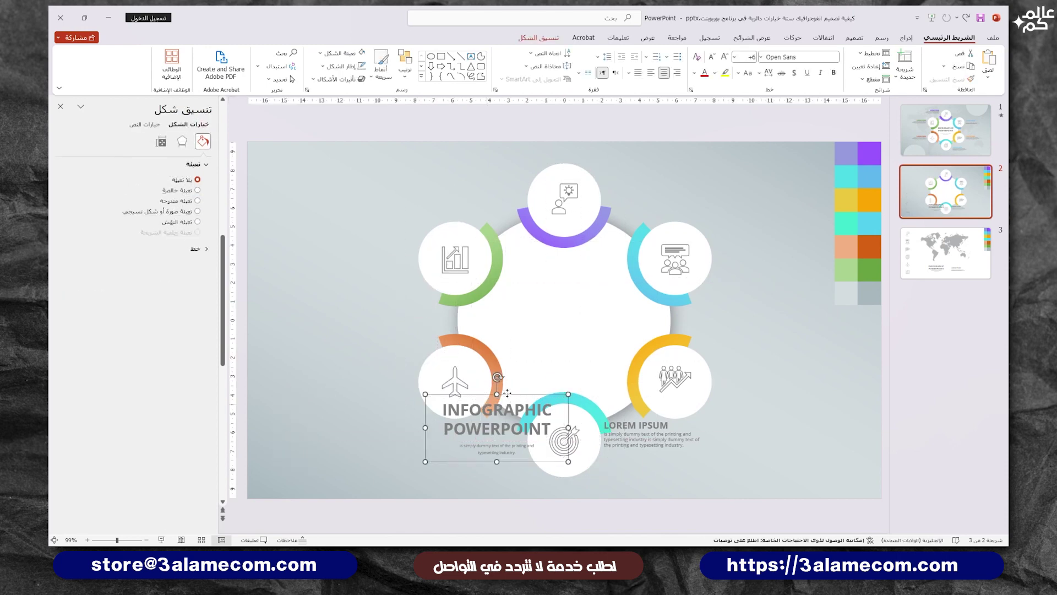
# - Group the INFOGRAPHIC POWERPOINT title with the central circle and send the group behind the arcs
pyautogui.moveTo(507, 392); pyautogui.dragTo(578, 290)
pyautogui.keyDown('shift'); pyautogui.click(582, 272); pyautogui.keyUp('shift')
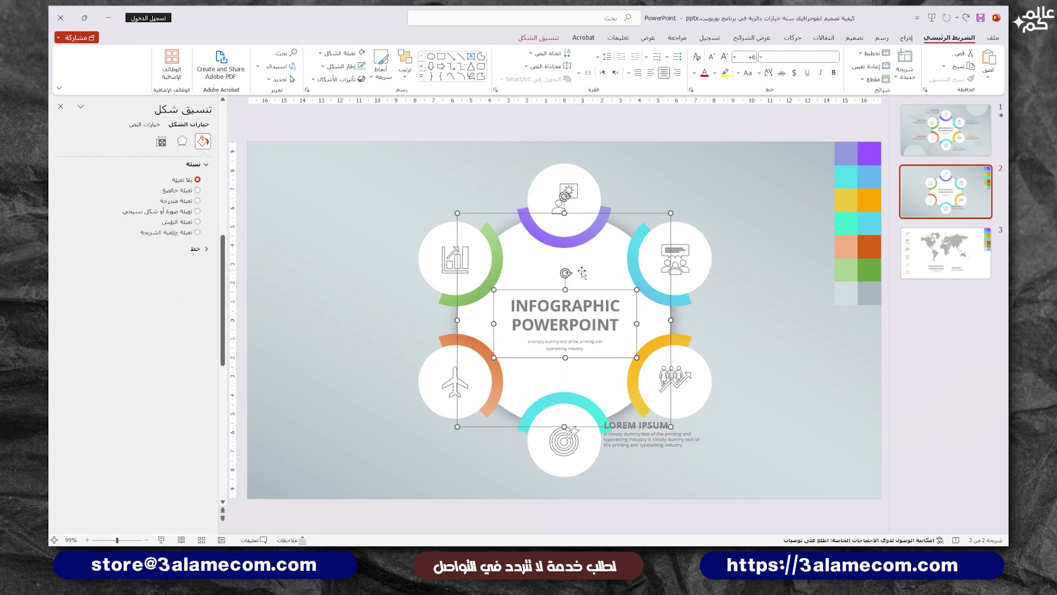
pyautogui.rightClick(581, 273)
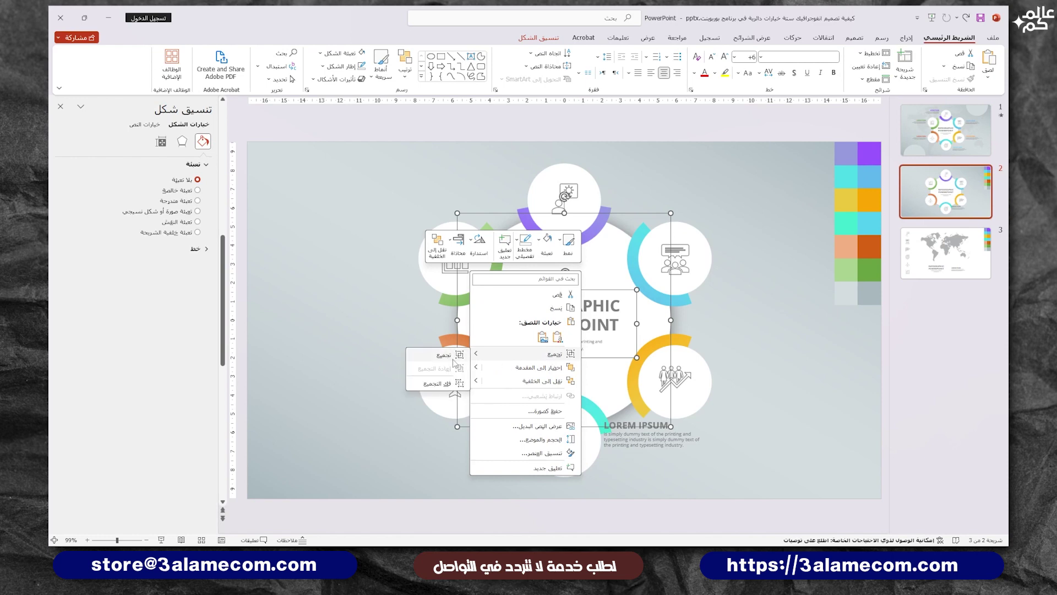
pyautogui.click(452, 359)
pyautogui.rightClick(604, 250)
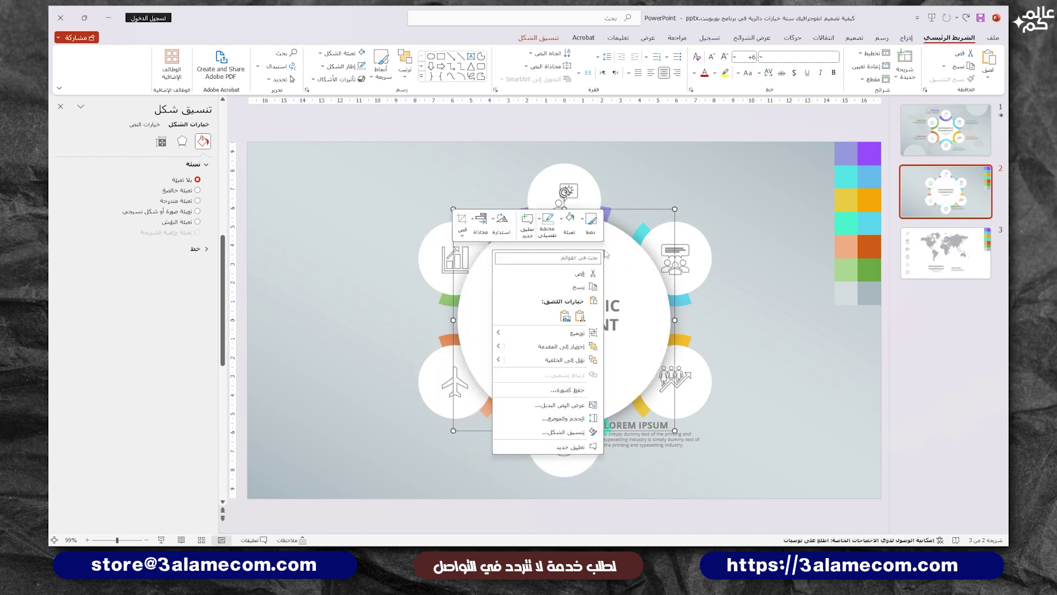
pyautogui.click(573, 368)
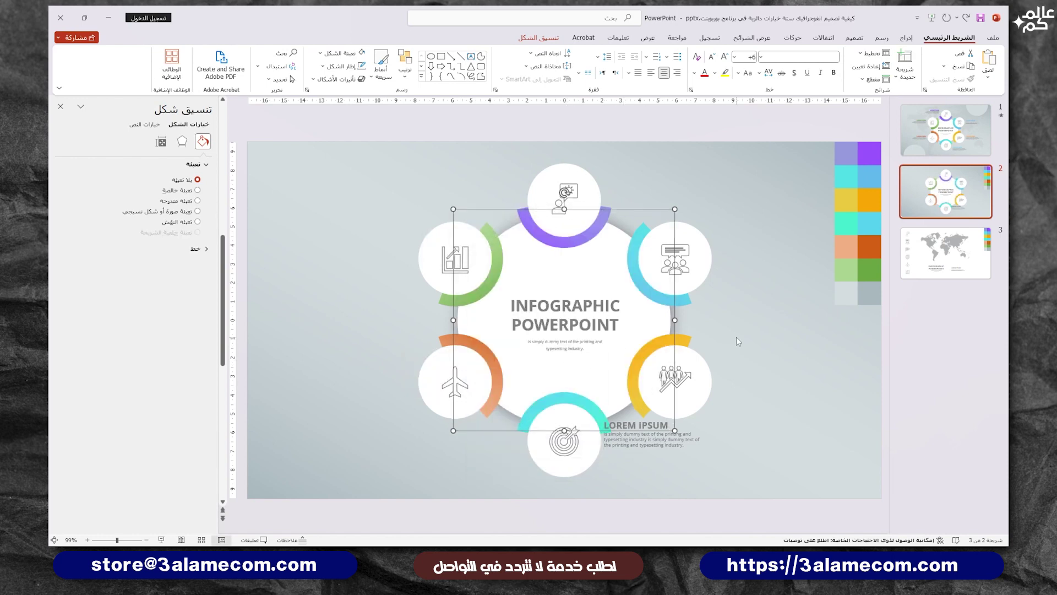
# - Position LOREM IPSUM text blocks beside the circles, right- or left-aligning each to suit its side
pyautogui.click(615, 418)
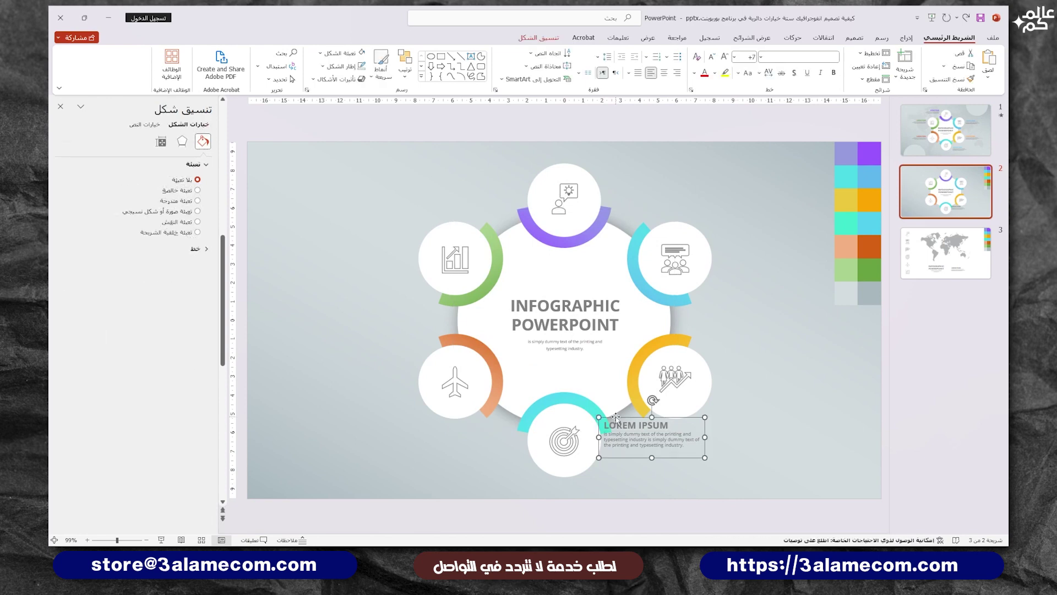
pyautogui.moveTo(615, 417); pyautogui.dragTo(390, 167)
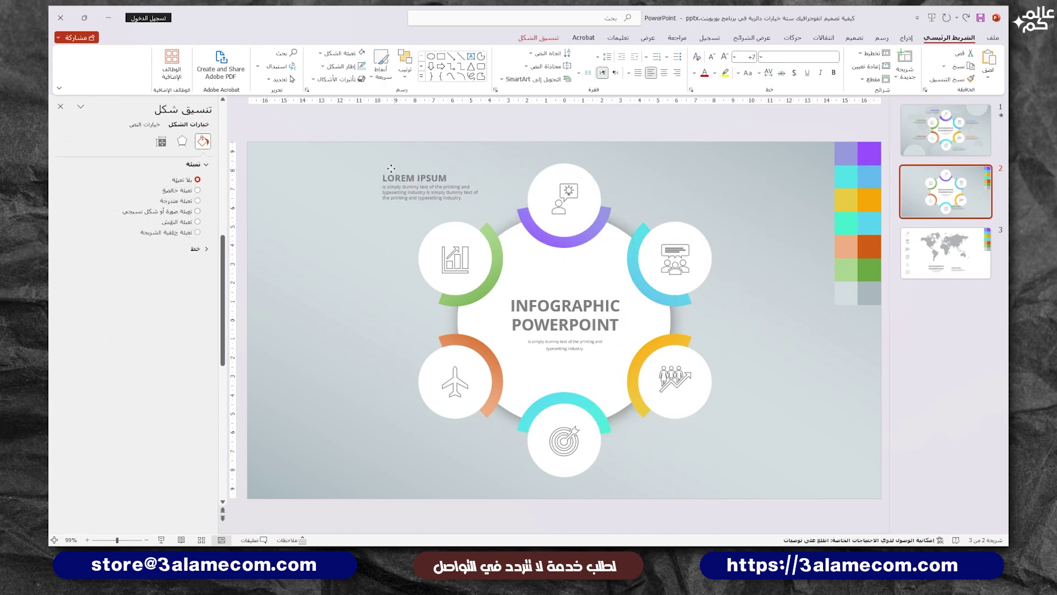
pyautogui.moveTo(391, 167)
pyautogui.mouseDown()
pyautogui.moveTo(416, 161)
pyautogui.moveTo(775, 273)
pyautogui.moveTo(786, 247)
pyautogui.moveTo(788, 364)
pyautogui.moveTo(675, 447)
pyautogui.moveTo(357, 370)
pyautogui.moveTo(363, 379)
pyautogui.moveTo(367, 252)
pyautogui.mouseUp()
pyautogui.hotkey('ctrl', 'r')
pyautogui.click(651, 73)
pyautogui.click(677, 74)
# - Colour the top, upper-right and lower-right headings purple, blue and orange using the eyedropper on the arcs
pyautogui.click(389, 328)
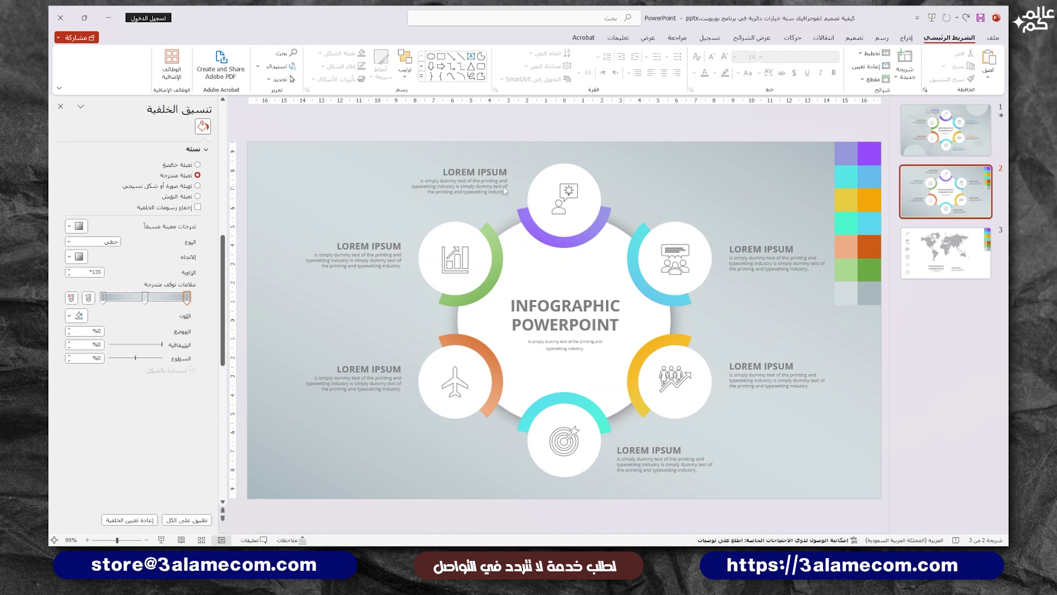
pyautogui.tripleClick(475, 171)
pyautogui.click(695, 73)
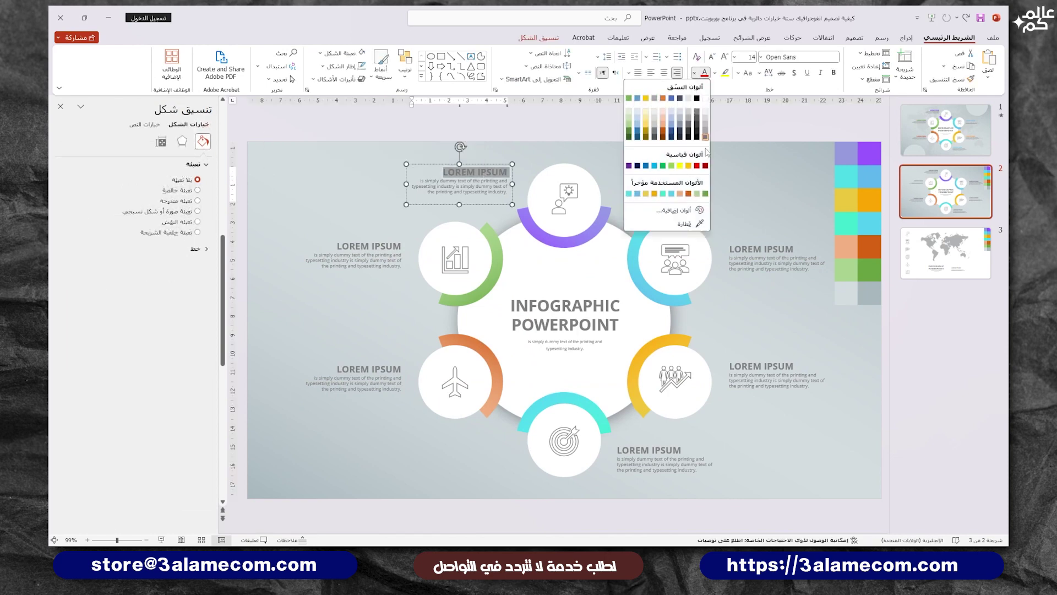
pyautogui.click(684, 223)
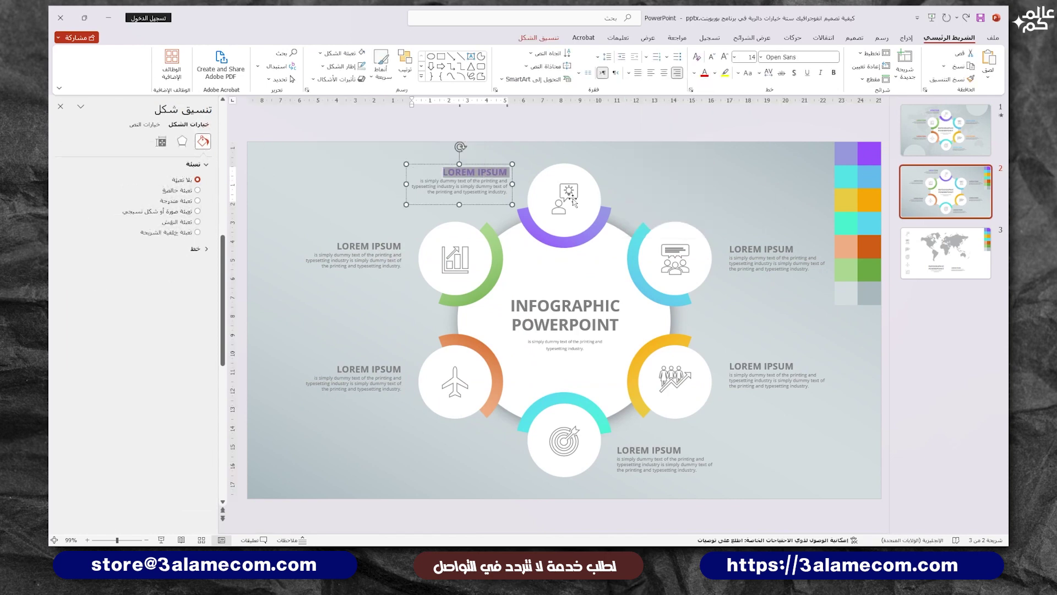
pyautogui.tripleClick(739, 249)
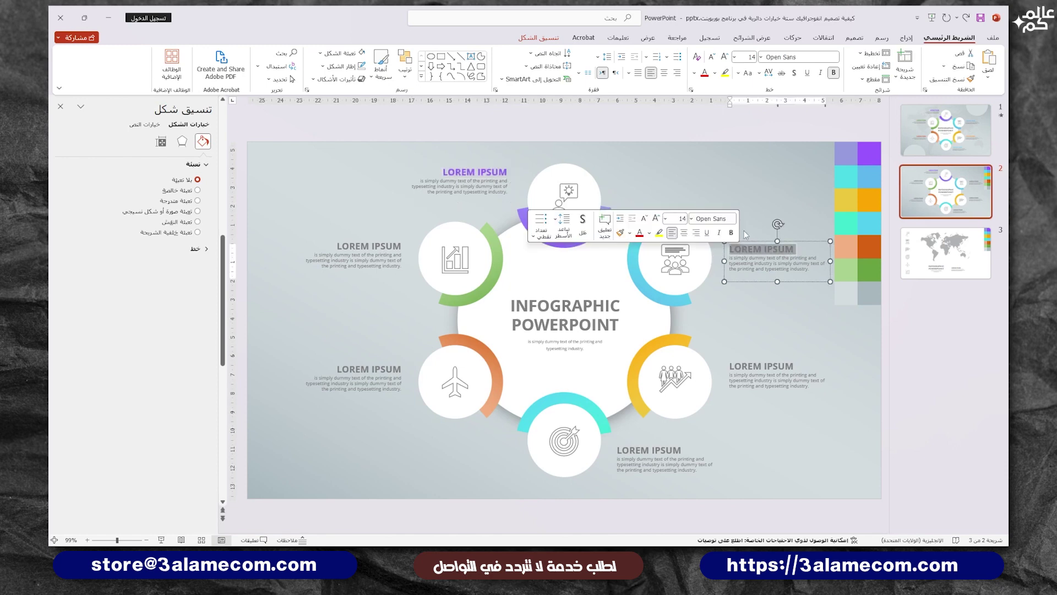
pyautogui.click(695, 73)
pyautogui.click(684, 223)
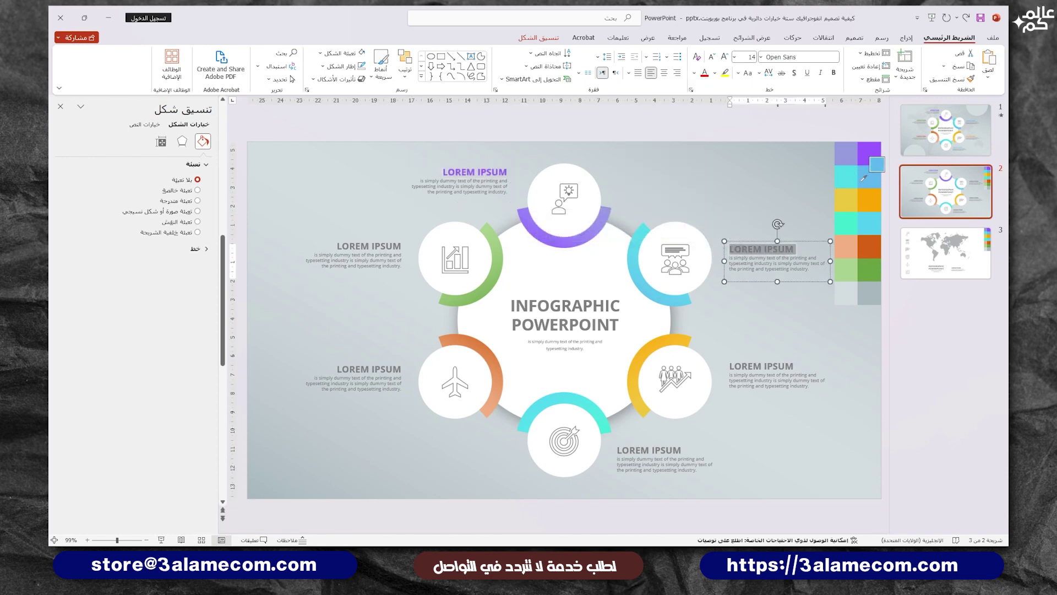
pyautogui.tripleClick(763, 365)
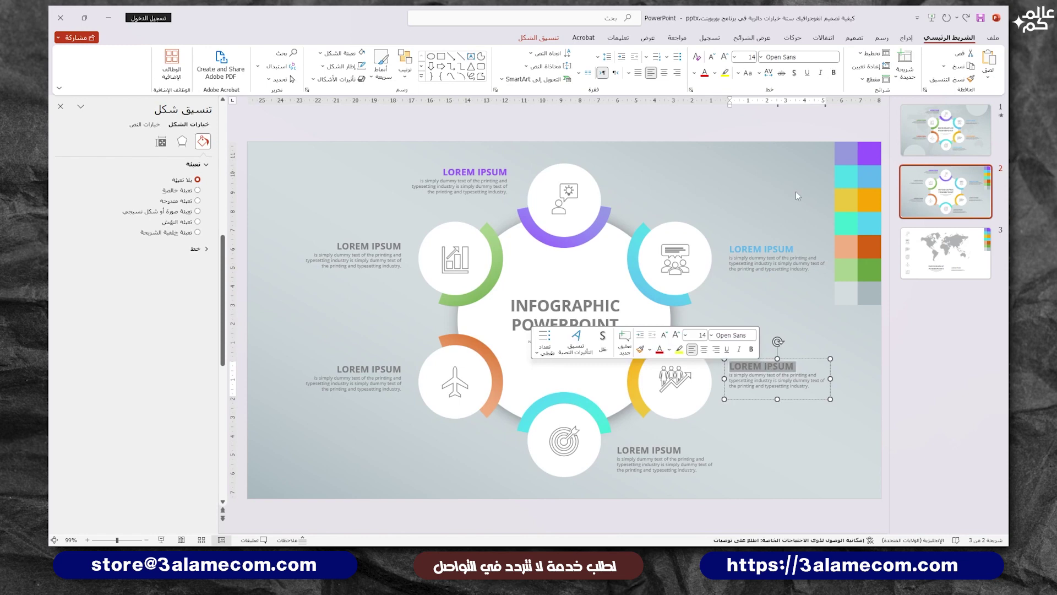
pyautogui.click(694, 73)
pyautogui.click(684, 223)
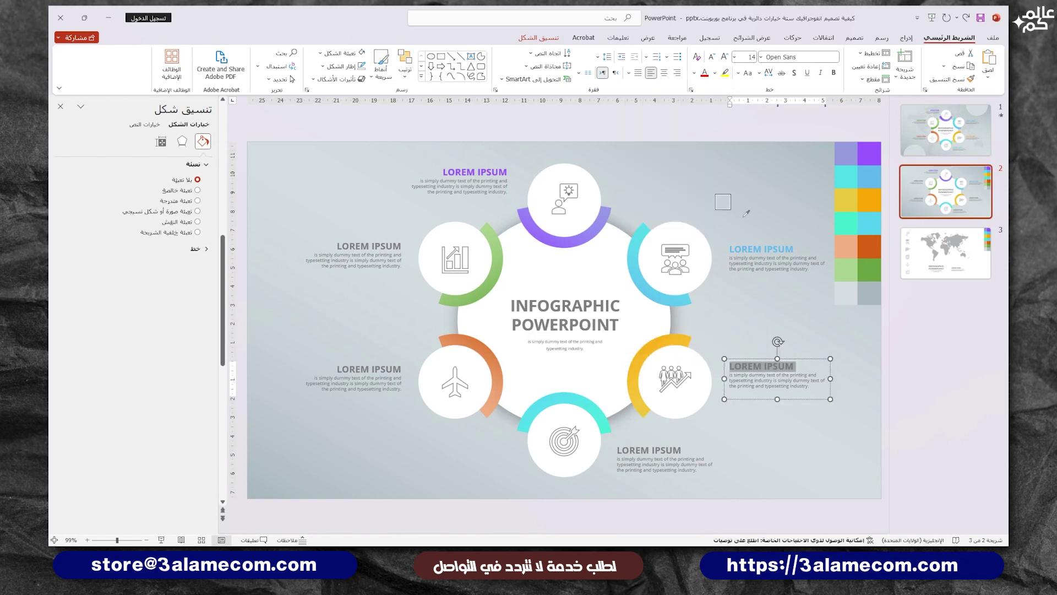
# - Colour the bottom heading cyan and the upper-left heading green from their neighbouring arcs
pyautogui.tripleClick(631, 447)
pyautogui.click(714, 74)
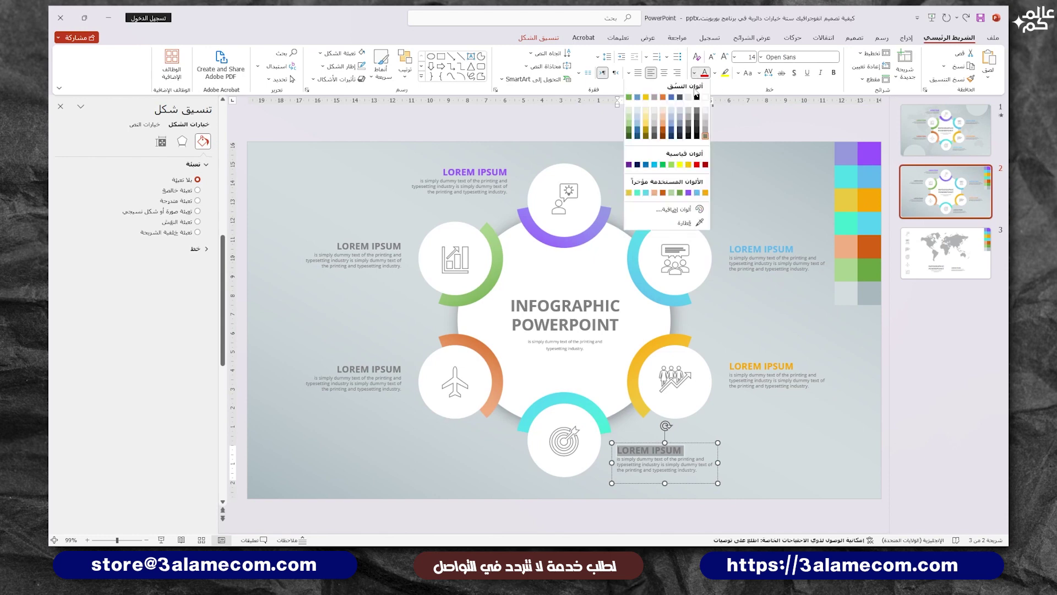
pyautogui.click(684, 224)
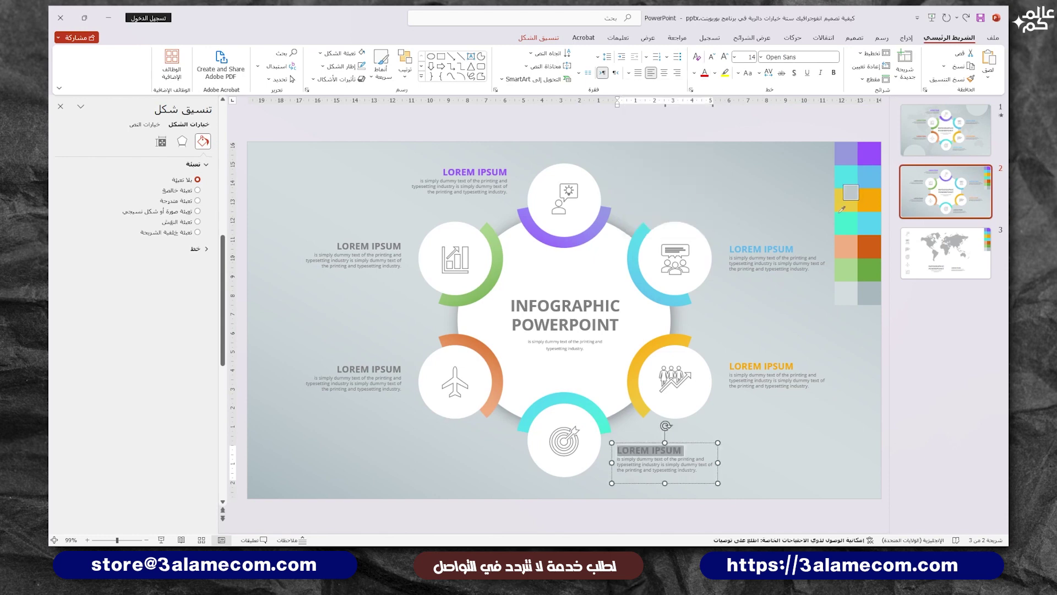
pyautogui.click(870, 219)
pyautogui.tripleClick(369, 246)
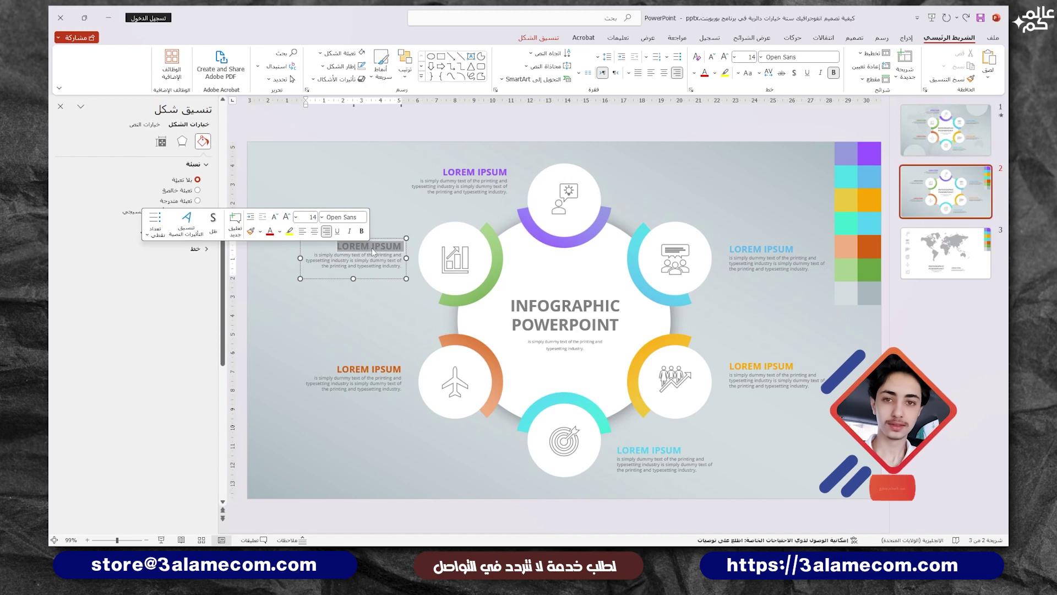
pyautogui.click(714, 73)
pyautogui.click(684, 224)
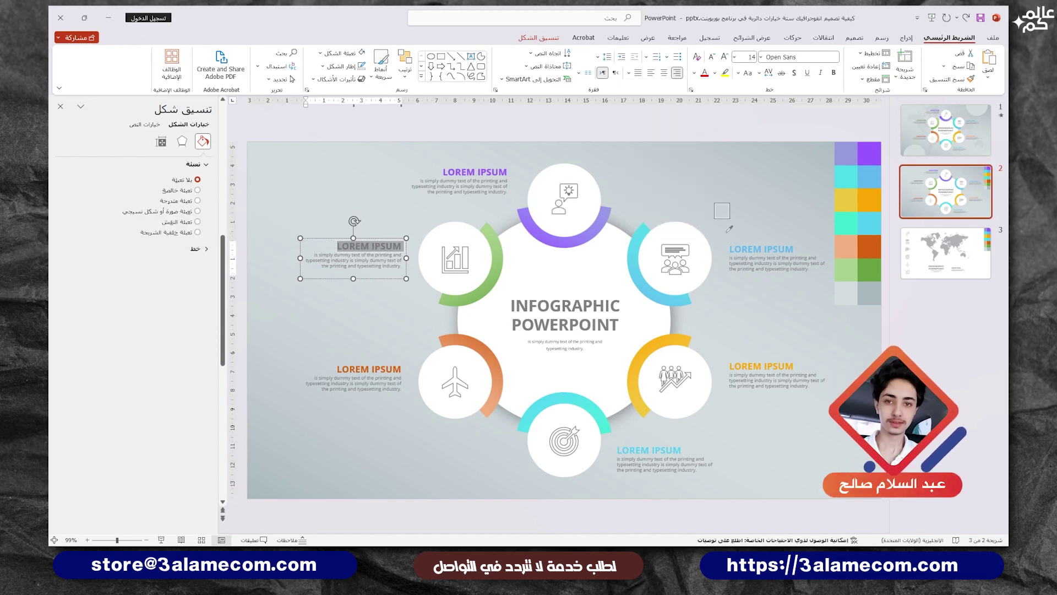
pyautogui.click(641, 172)
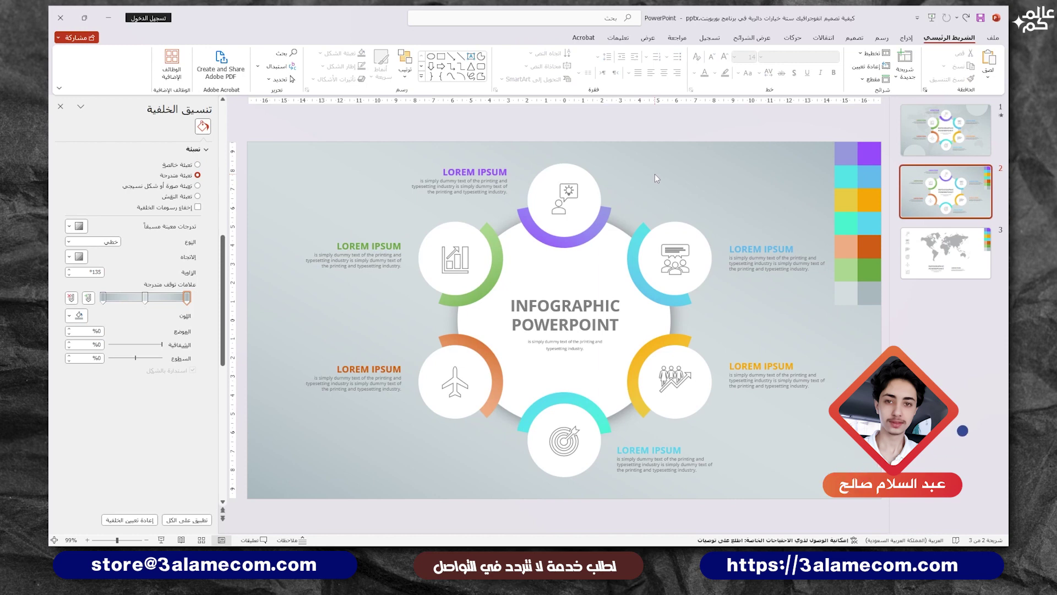
# - Draw a large circle overlapping the slide's top-right corner
pyautogui.keyDown('ctrl'); pyautogui.scroll(-2, 667, 171); pyautogui.keyUp('ctrl')
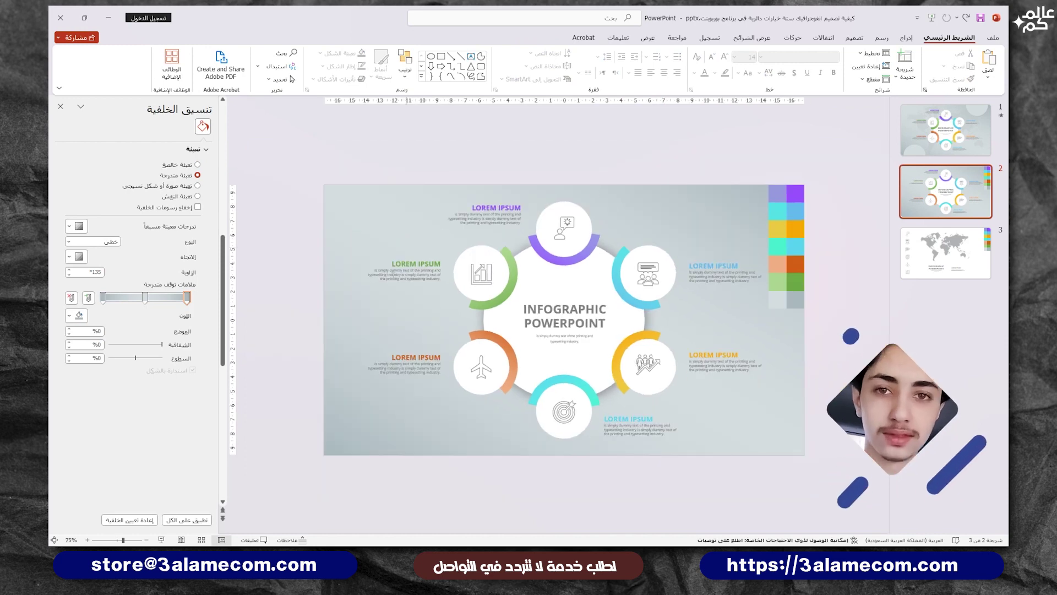
pyautogui.click(906, 38)
pyautogui.click(837, 62)
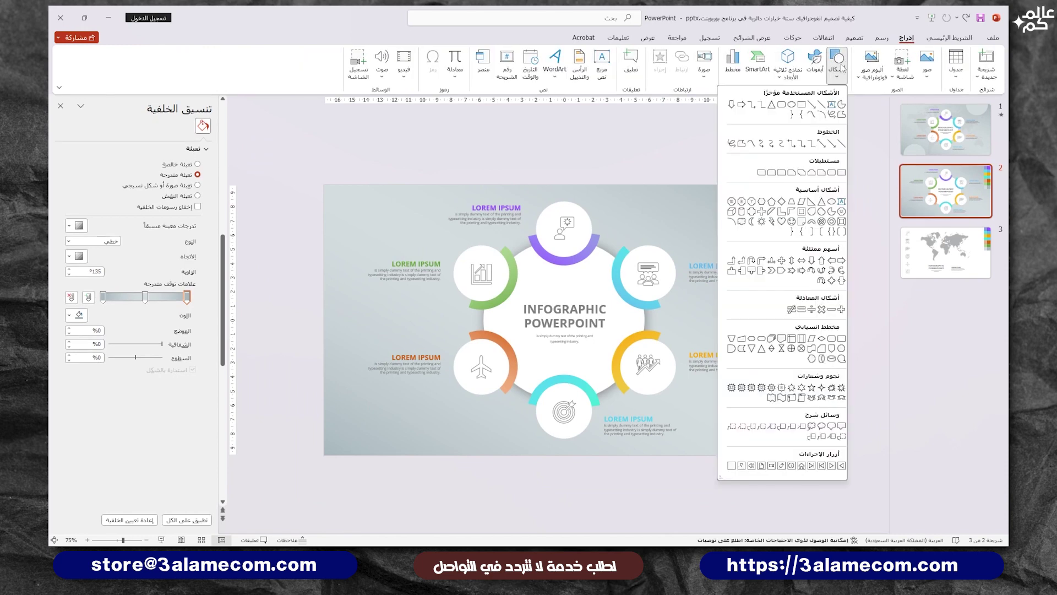
pyautogui.click(800, 105)
pyautogui.keyDown('shift'); pyautogui.moveTo(696, 196); pyautogui.dragTo(826, 329); pyautogui.keyUp('shift')
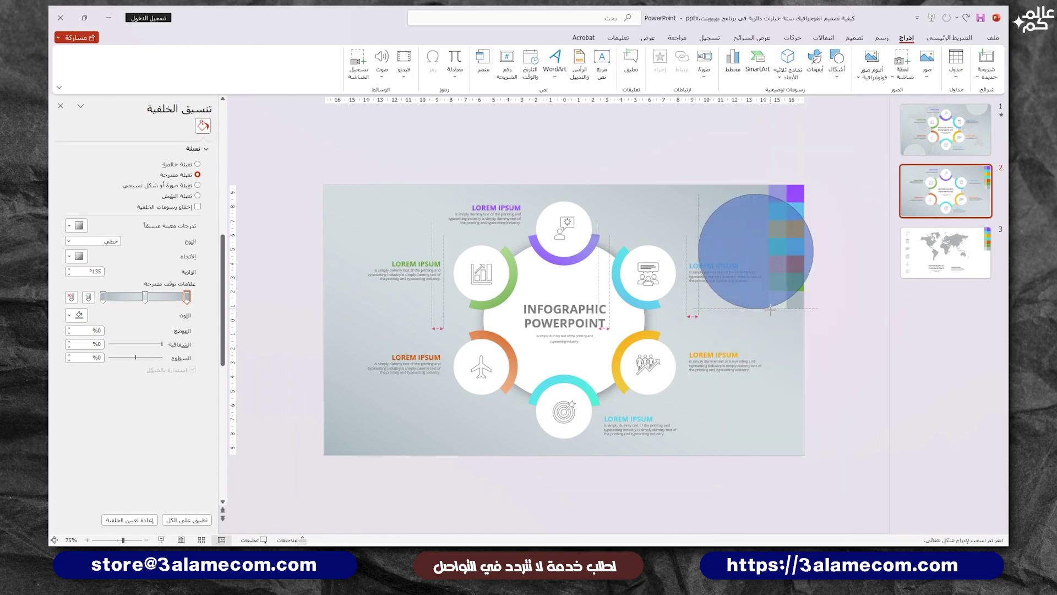
pyautogui.moveTo(769, 290); pyautogui.dragTo(722, 215)
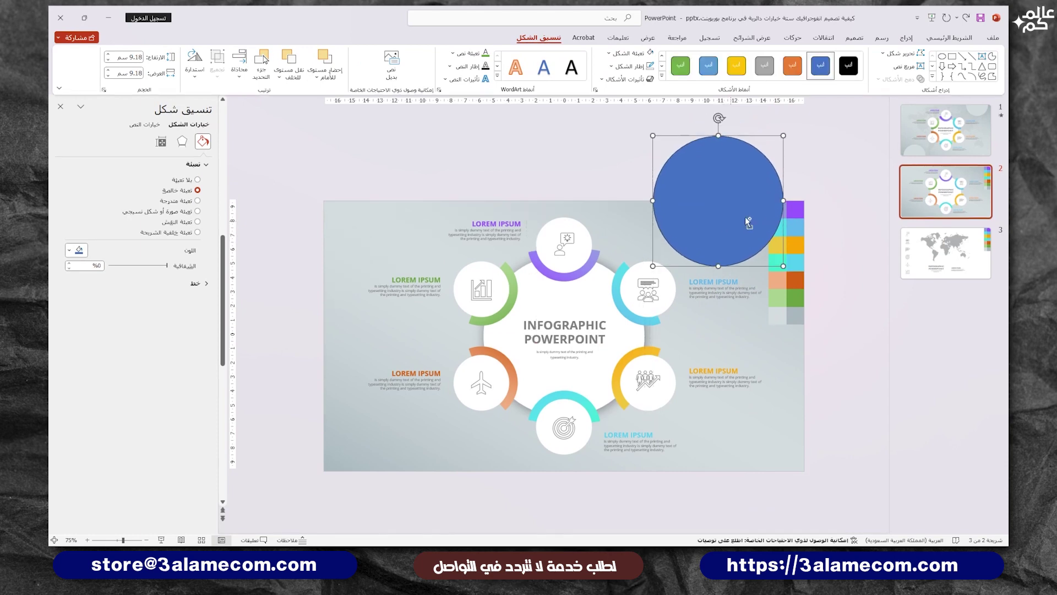
pyautogui.keyDown('ctrl'); pyautogui.scroll(5, 769, 207); pyautogui.keyUp('ctrl')
pyautogui.moveTo(837, 140); pyautogui.dragTo(808, 181)
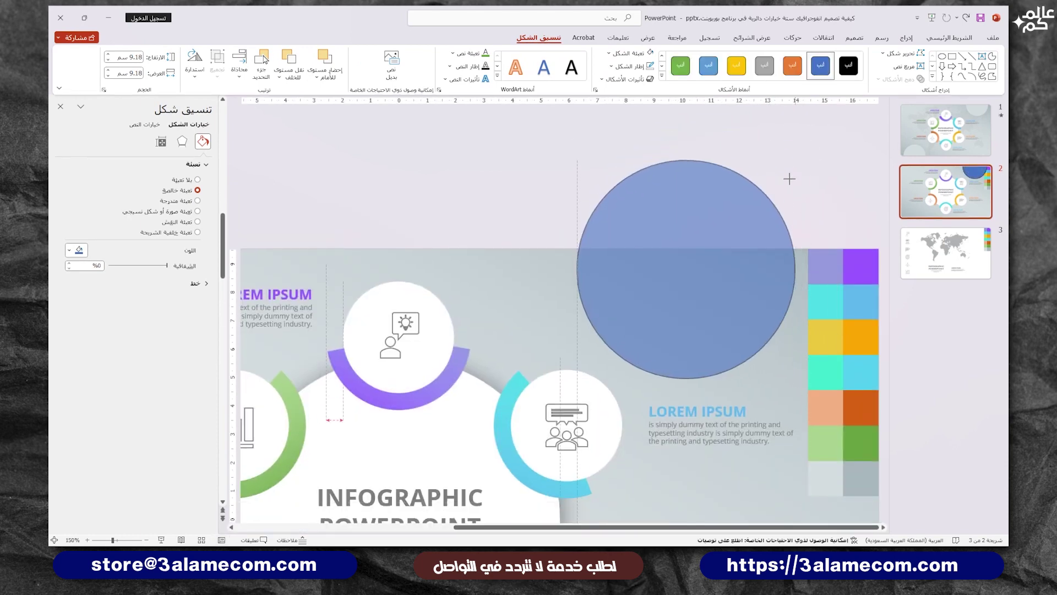
pyautogui.scroll(-3, 761, 207)
pyautogui.moveTo(761, 207); pyautogui.dragTo(761, 196)
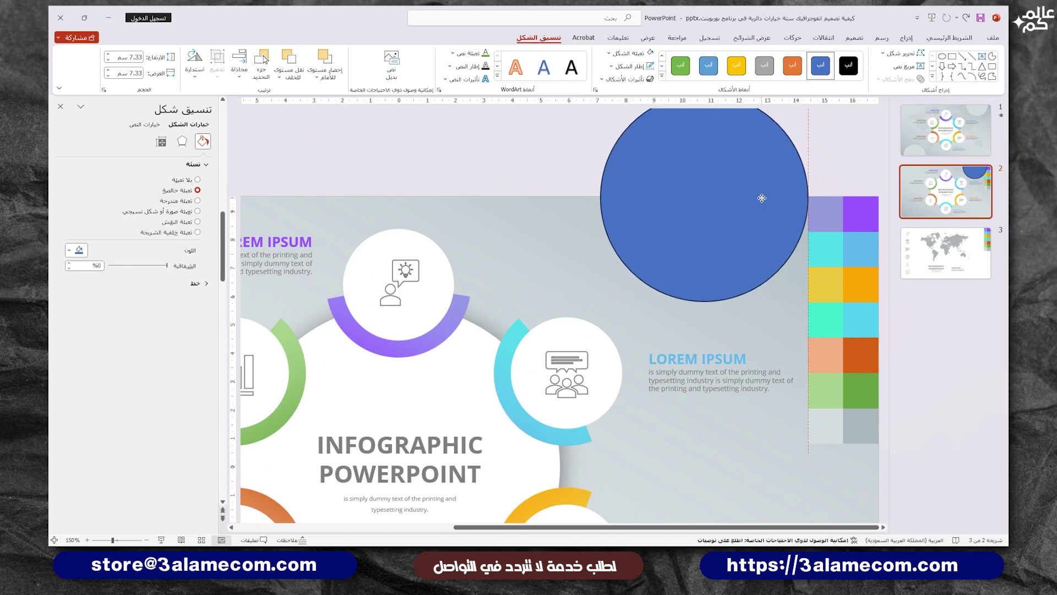
pyautogui.moveTo(762, 196); pyautogui.dragTo(762, 198)
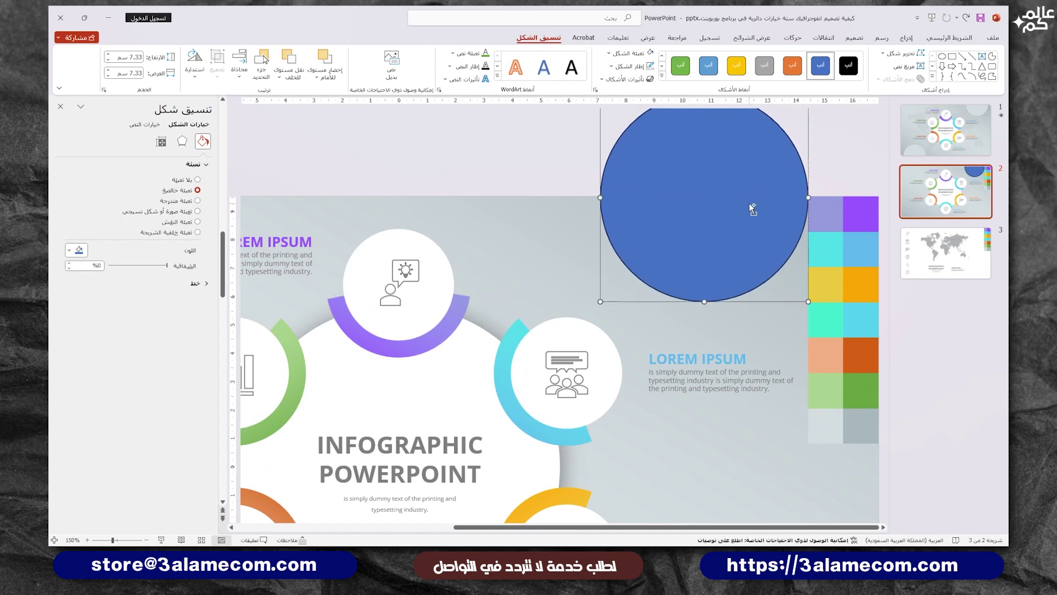
# - Fill the circle with the background's light grey, copy it to the bottom-left corner, then return to slide 3
pyautogui.keyDown('ctrl'); pyautogui.scroll(-5, 752, 208); pyautogui.keyUp('ctrl')
pyautogui.click(629, 53)
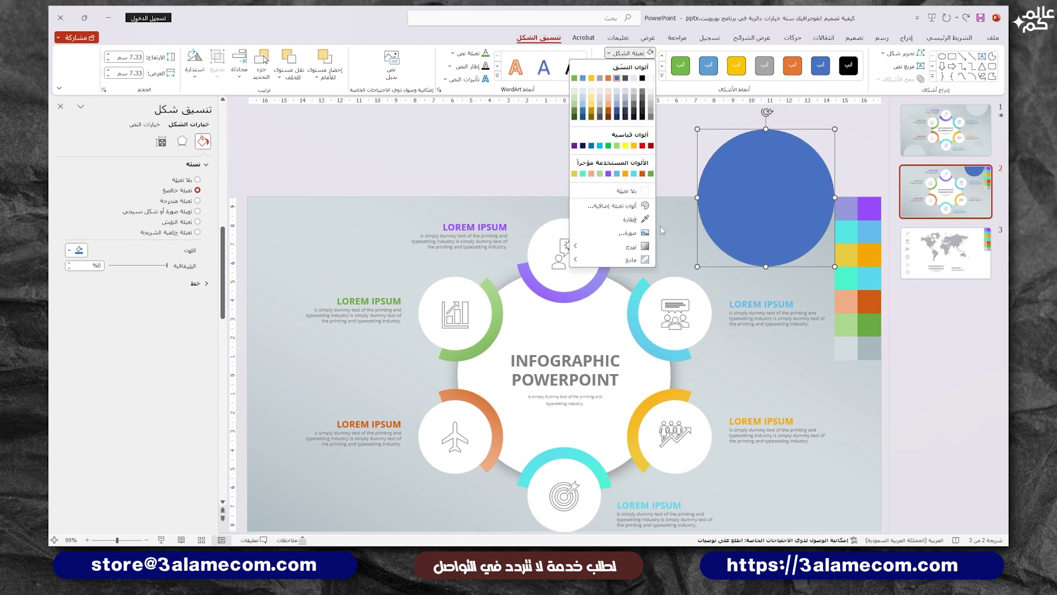
pyautogui.click(638, 219)
pyautogui.click(843, 350)
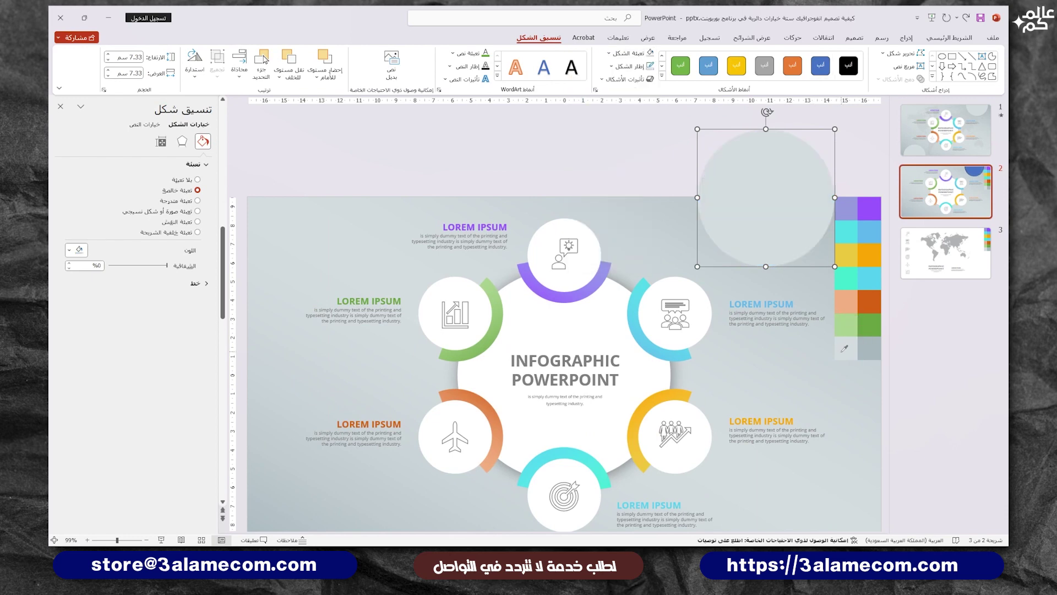
pyautogui.keyDown('ctrl'); pyautogui.scroll(-3, 715, 275); pyautogui.keyUp('ctrl')
pyautogui.moveTo(690, 188)
pyautogui.mouseDown()
pyautogui.moveTo(378, 420)
pyautogui.moveTo(416, 417)
pyautogui.mouseUp()
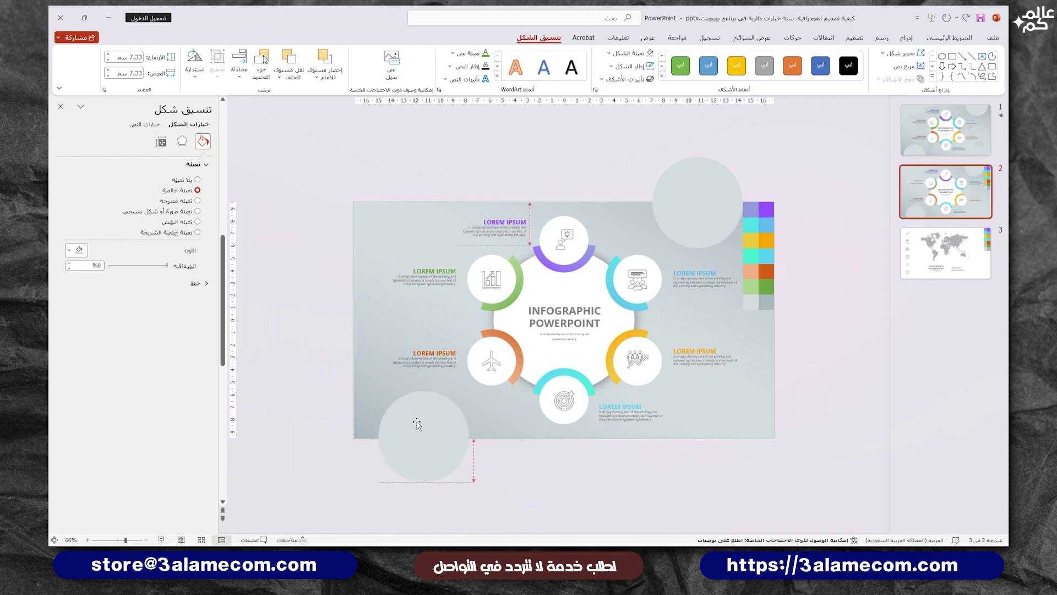
pyautogui.click(502, 425)
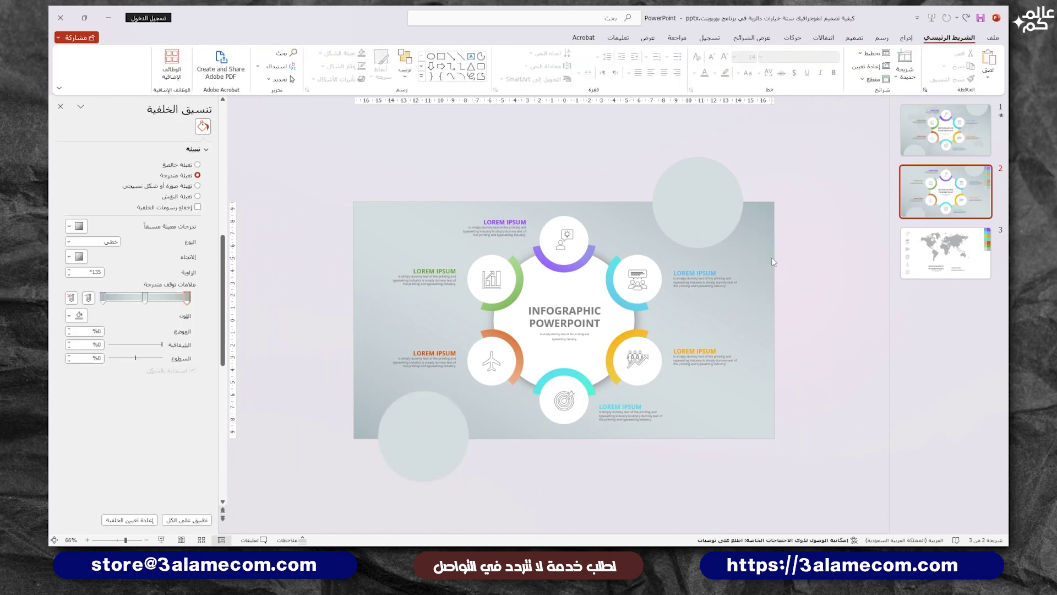
pyautogui.moveTo(725, 227); pyautogui.dragTo(738, 226)
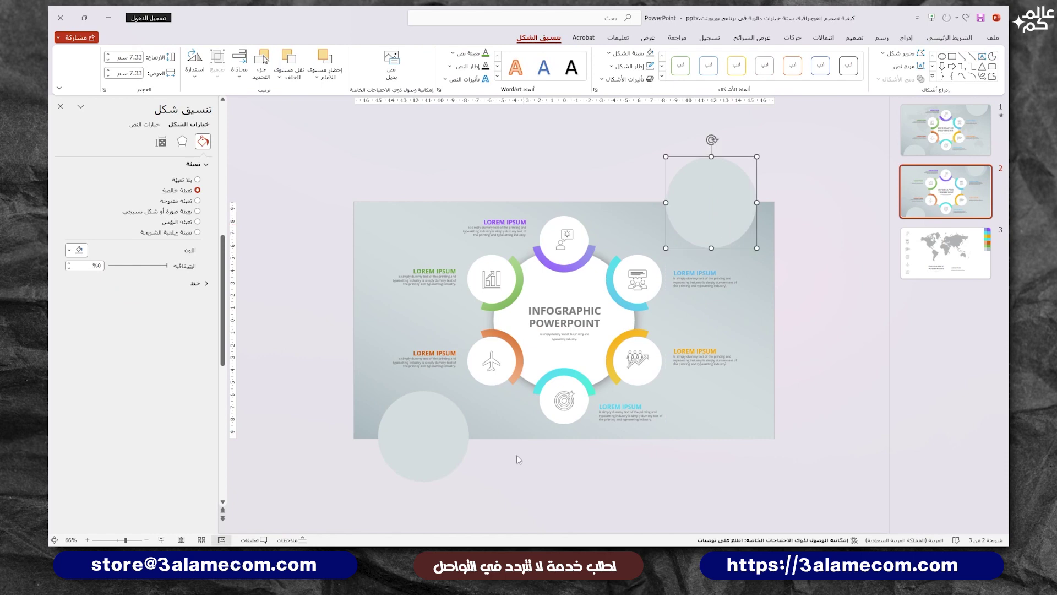
pyautogui.click(518, 438)
pyautogui.press('pagedown')
# - Copy the world map onto slide 2, stretch it across the slide and align it to the slide
pyautogui.click(579, 276)
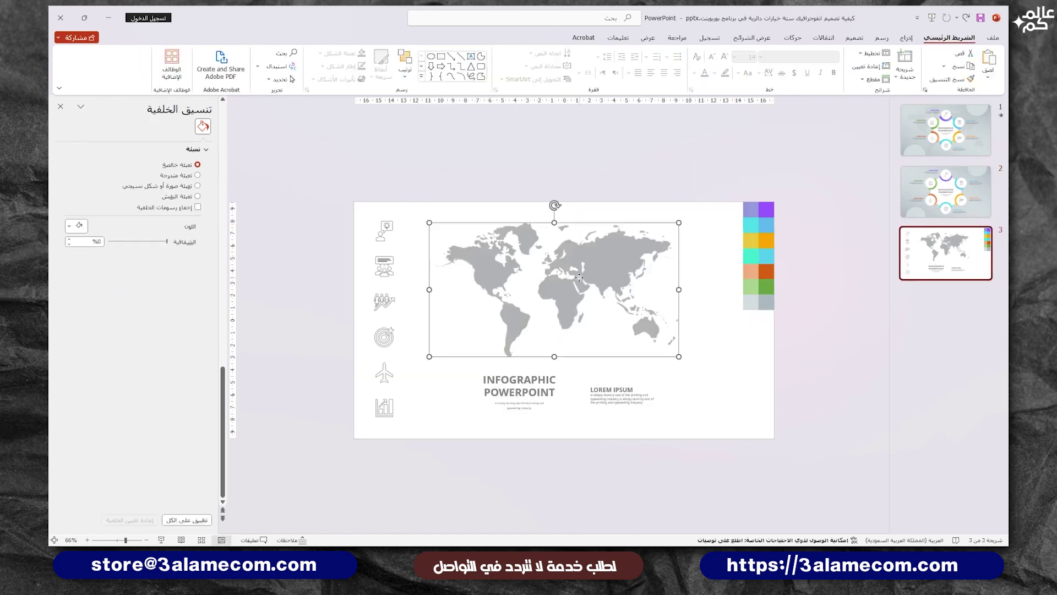
pyautogui.hotkey('ctrl', 'c')
pyautogui.click(946, 191)
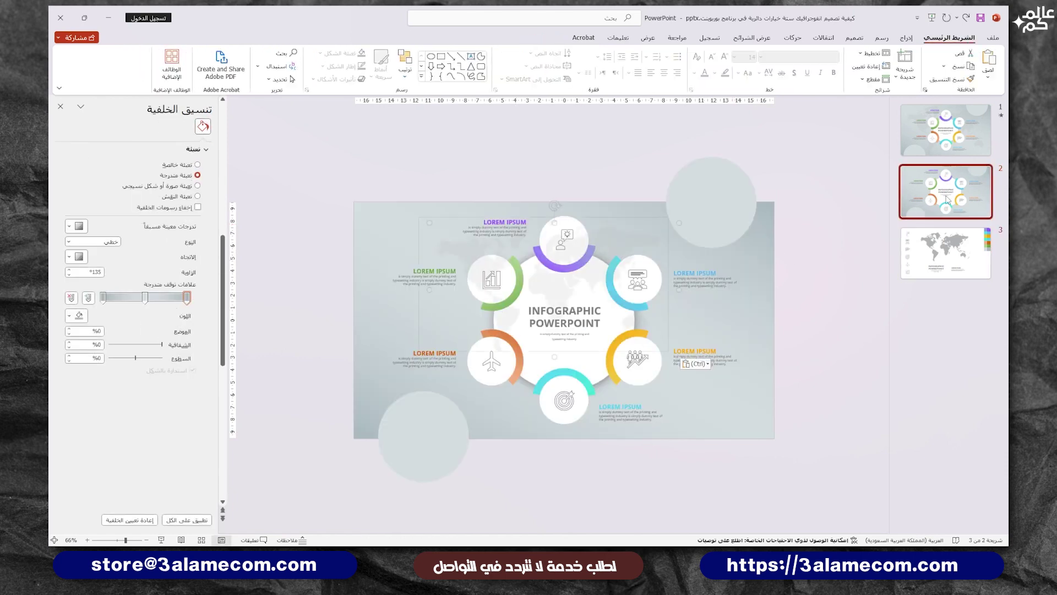
pyautogui.hotkey('ctrl', 'v')
pyautogui.moveTo(679, 356); pyautogui.dragTo(774, 408)
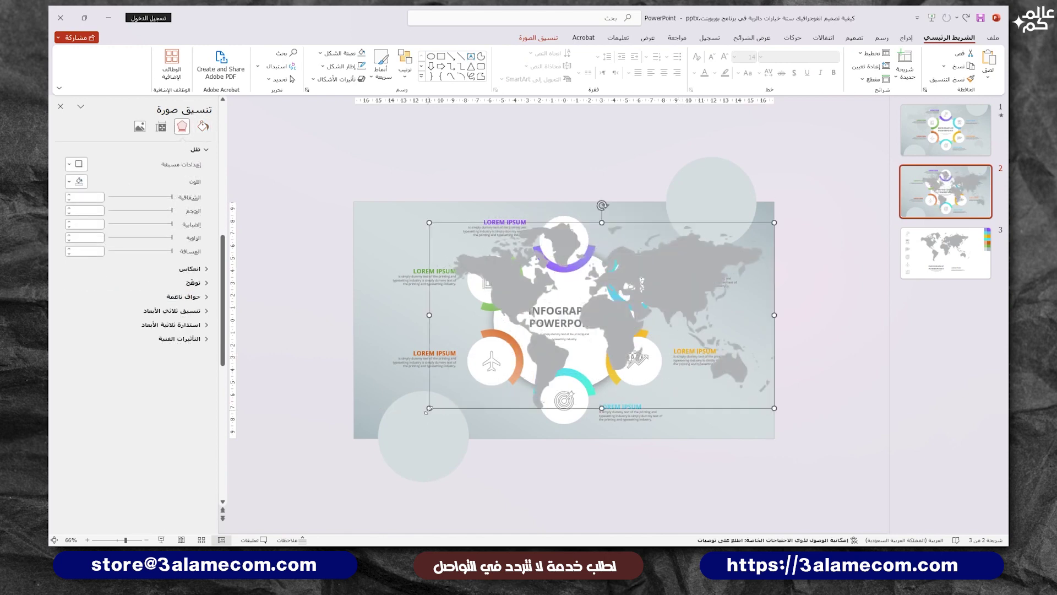
pyautogui.hotkey('ctrl', 'shift', '[')
pyautogui.moveTo(429, 408); pyautogui.dragTo(353, 421)
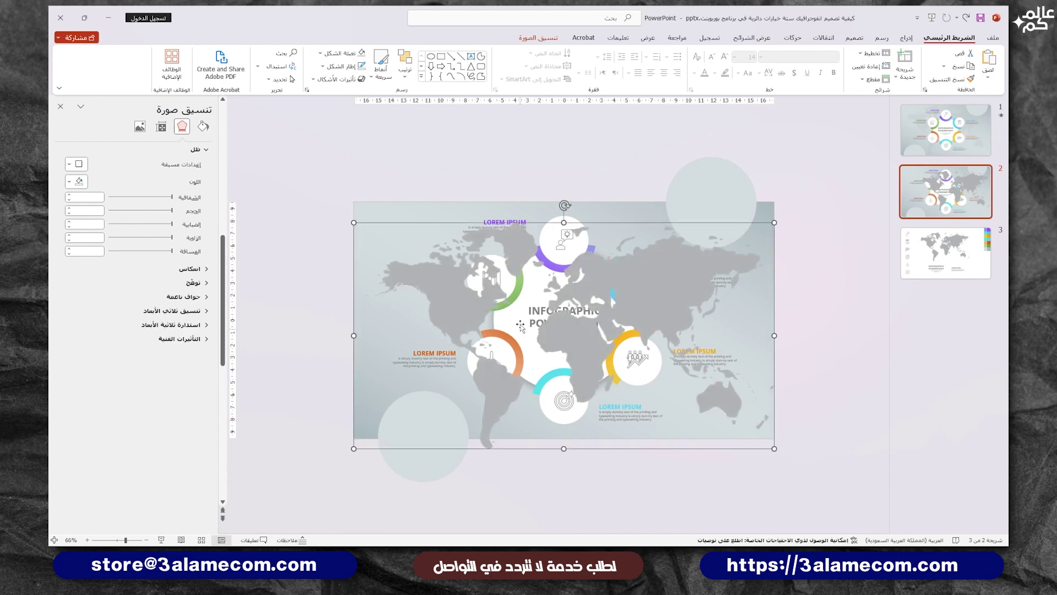
pyautogui.moveTo(469, 297); pyautogui.dragTo(470, 289)
pyautogui.click(404, 71)
pyautogui.moveTo(385, 231)
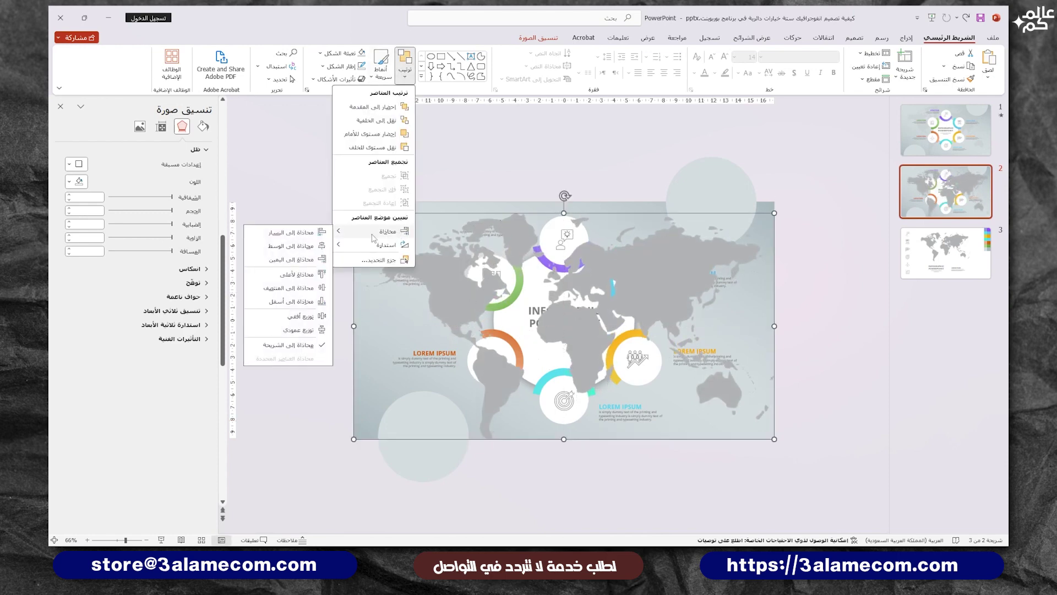
pyautogui.click(297, 291)
# - Send the map behind the infographic and apply a high transparency preset
pyautogui.rightClick(643, 270)
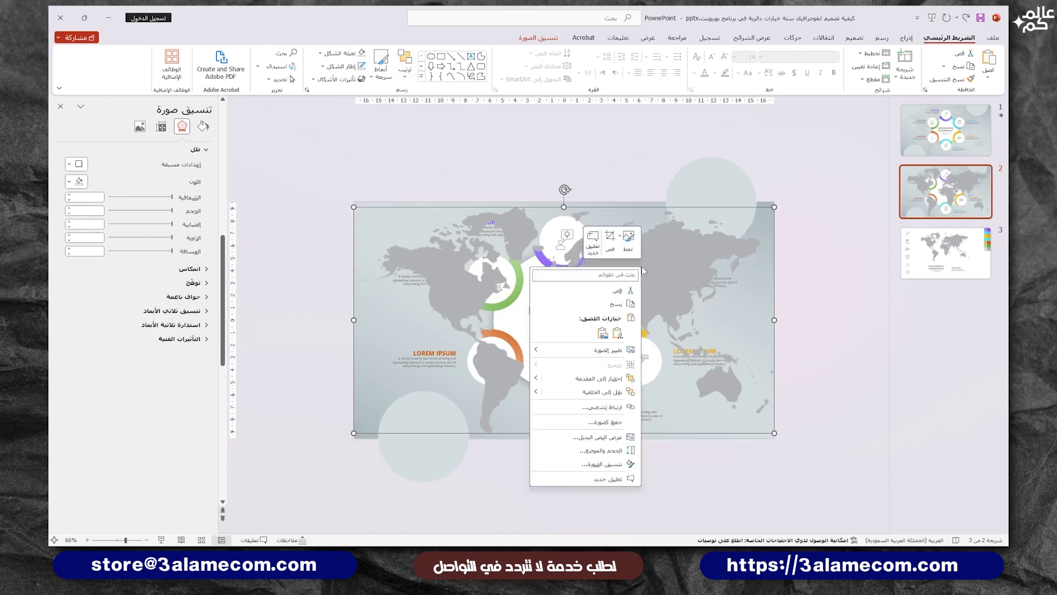
pyautogui.click(603, 393)
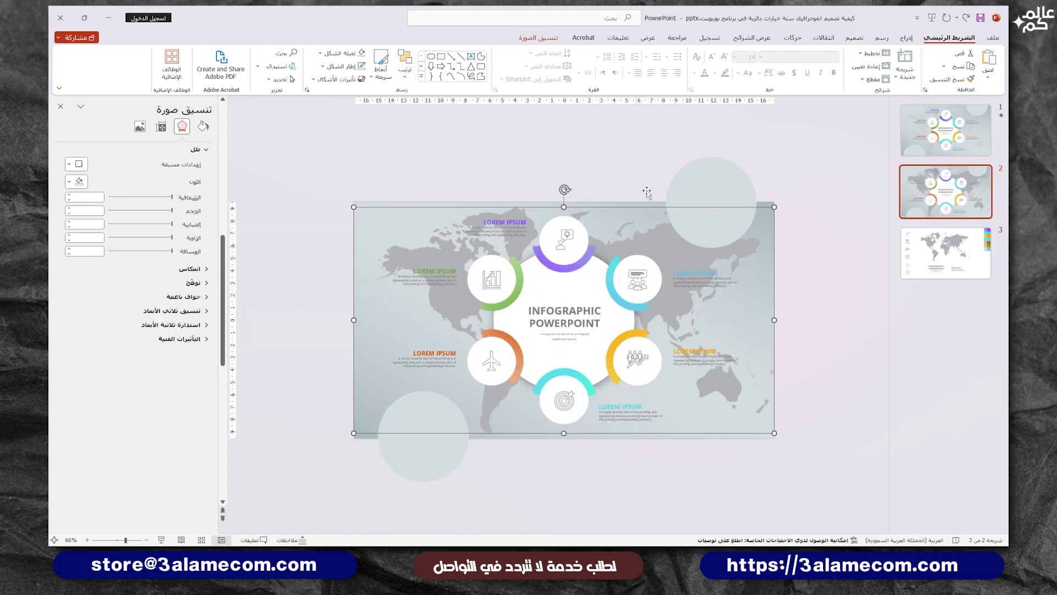
pyautogui.click(538, 39)
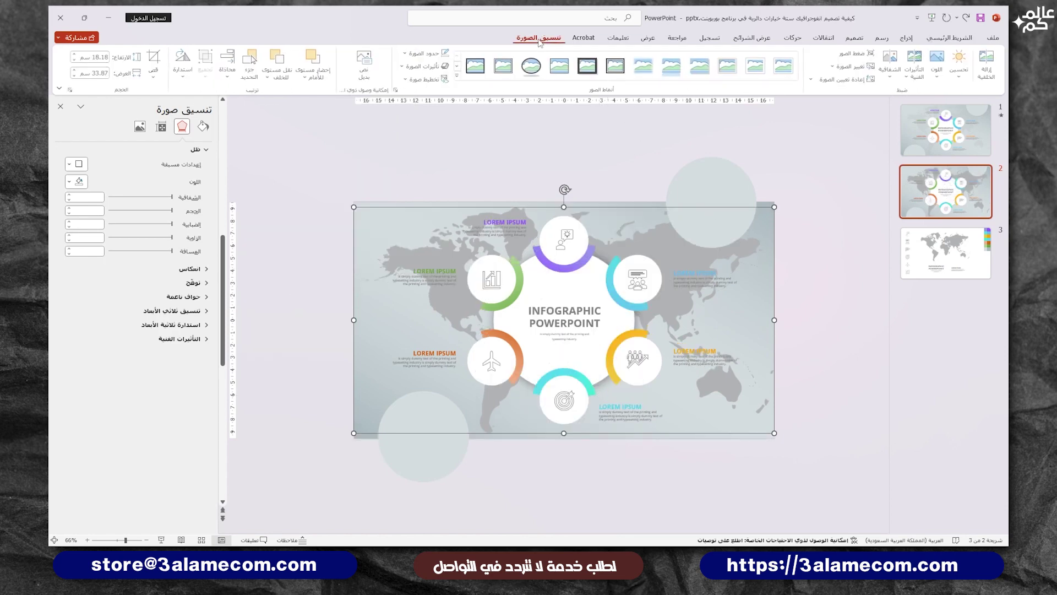
pyautogui.click(891, 77)
pyautogui.click(725, 101)
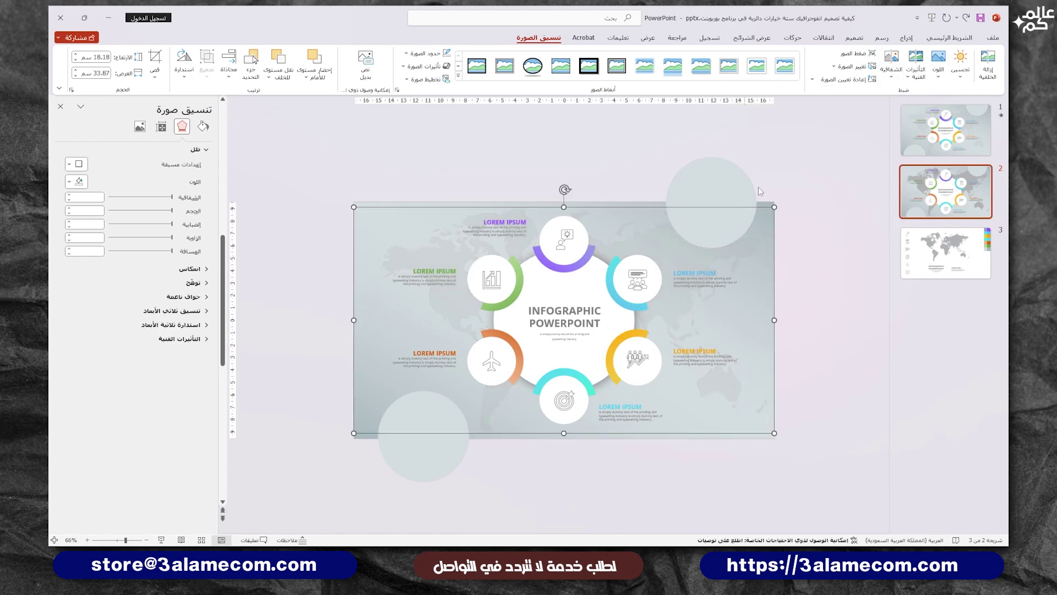
pyautogui.click(758, 187)
pyautogui.scroll(1, 741, 203)
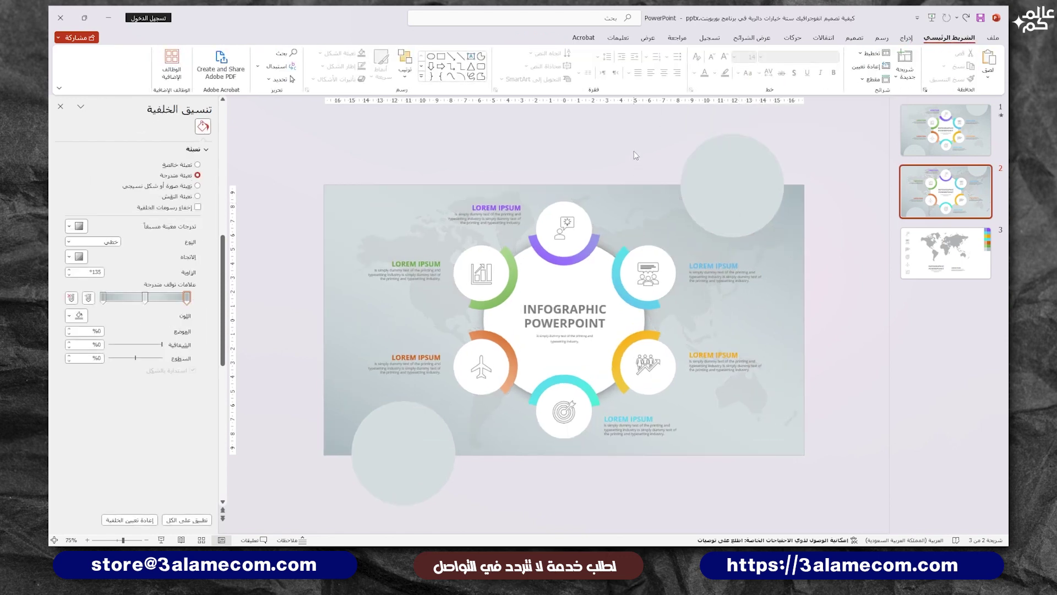
# - Group the icon pieces in the top, blue and yellow circles into single objects
pyautogui.moveTo(633, 155); pyautogui.dragTo(516, 303)
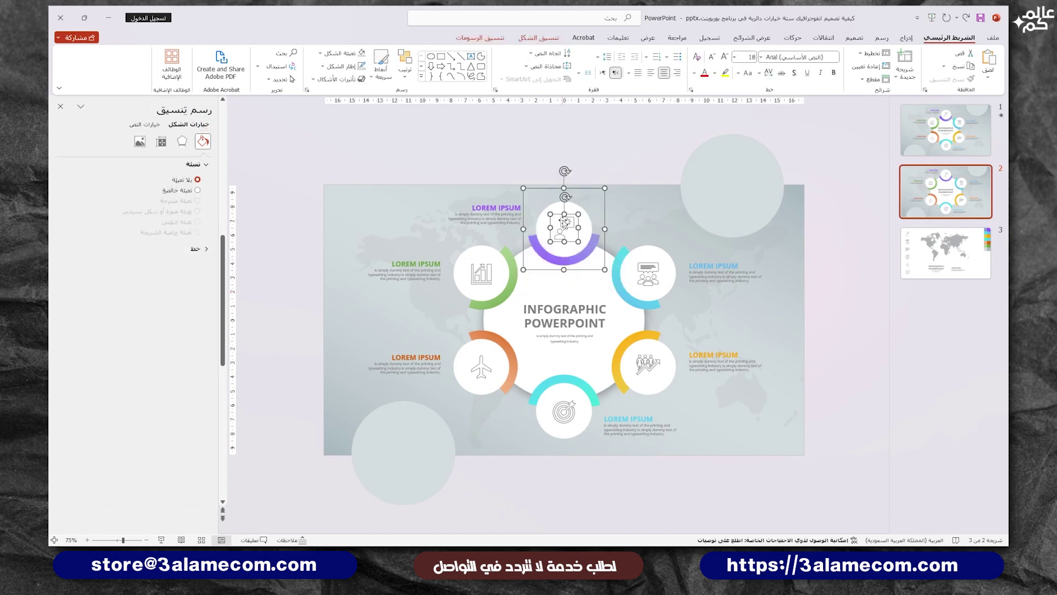
pyautogui.rightClick(564, 256)
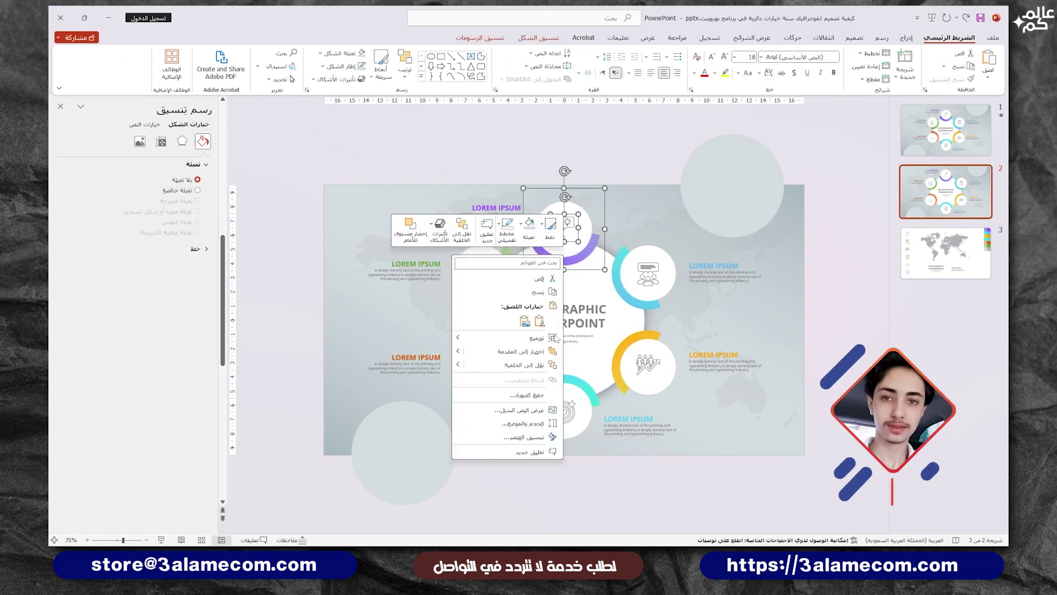
pyautogui.press('Escape')
pyautogui.press('Escape')
pyautogui.click(636, 270)
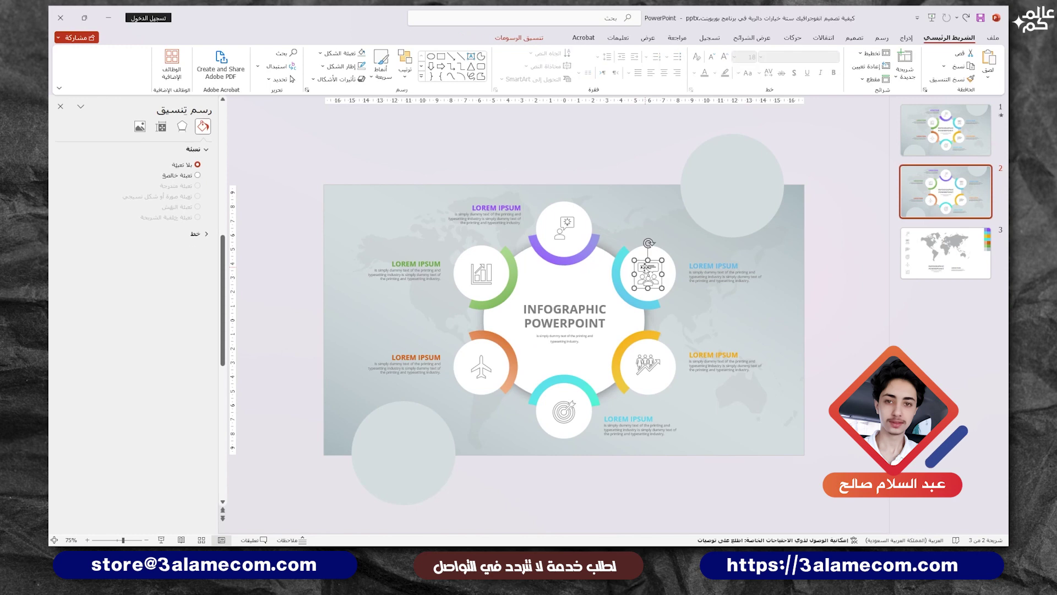
pyautogui.rightClick(632, 268)
pyautogui.press('Escape')
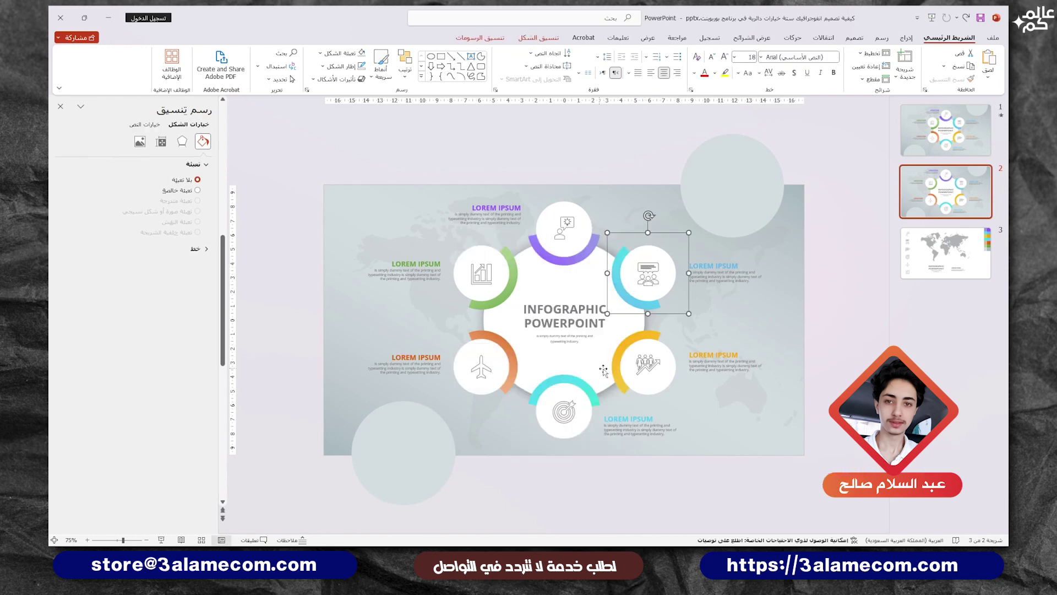
pyautogui.click(648, 363)
pyautogui.rightClick(648, 364)
pyautogui.click(514, 244)
# - Group the cyan target, orange airplane and green bar-chart icons into single objects
pyautogui.click(564, 412)
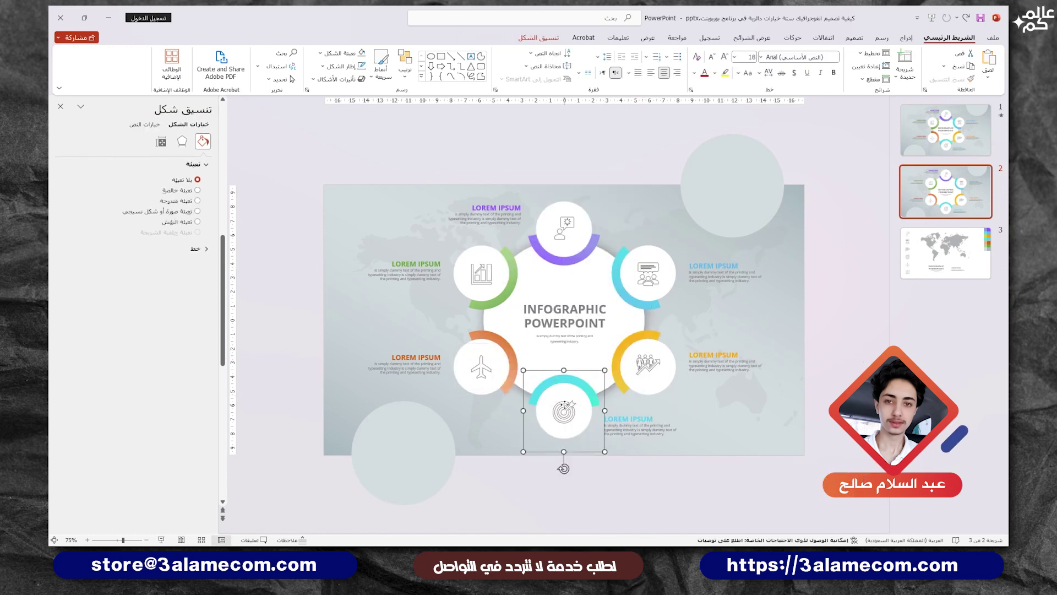
pyautogui.rightClick(563, 412)
pyautogui.click(429, 285)
pyautogui.click(487, 368)
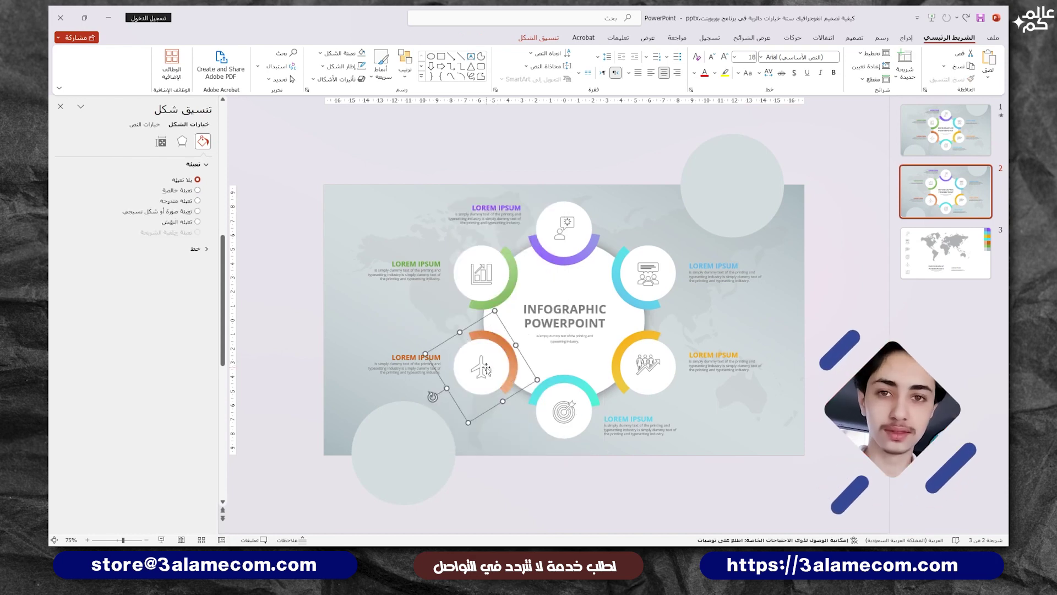
pyautogui.click(485, 367)
pyautogui.rightClick(483, 368)
pyautogui.click(341, 268)
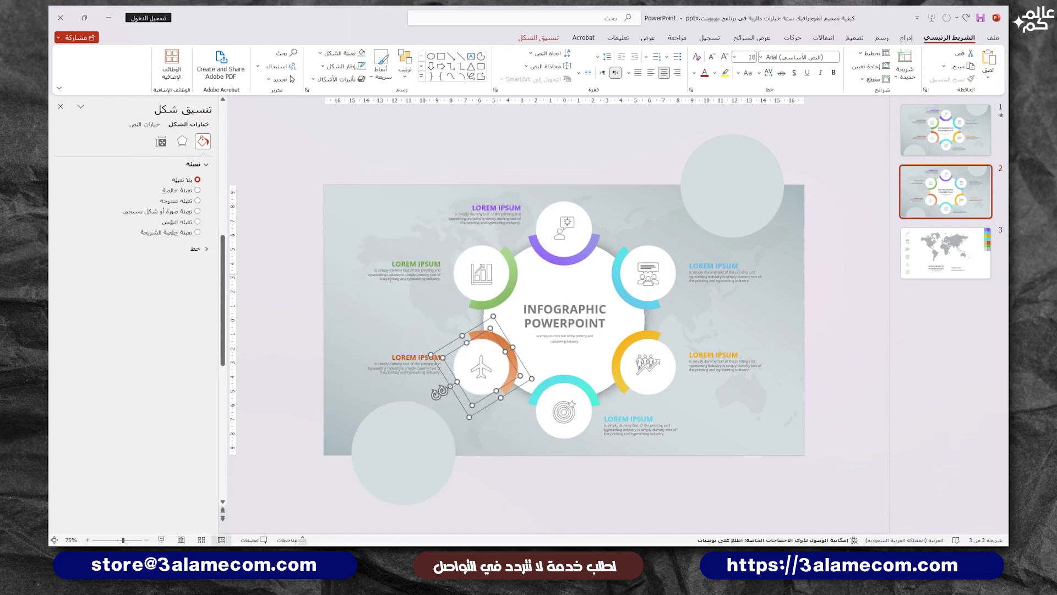
pyautogui.rightClick(483, 367)
pyautogui.click(496, 277)
pyautogui.rightClick(497, 280)
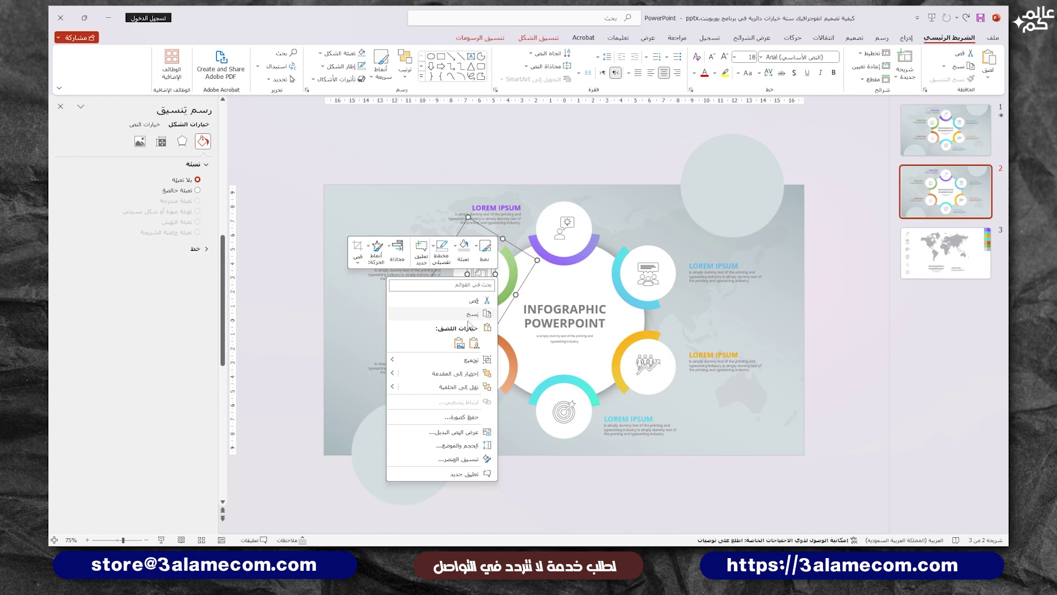
pyautogui.click(572, 479)
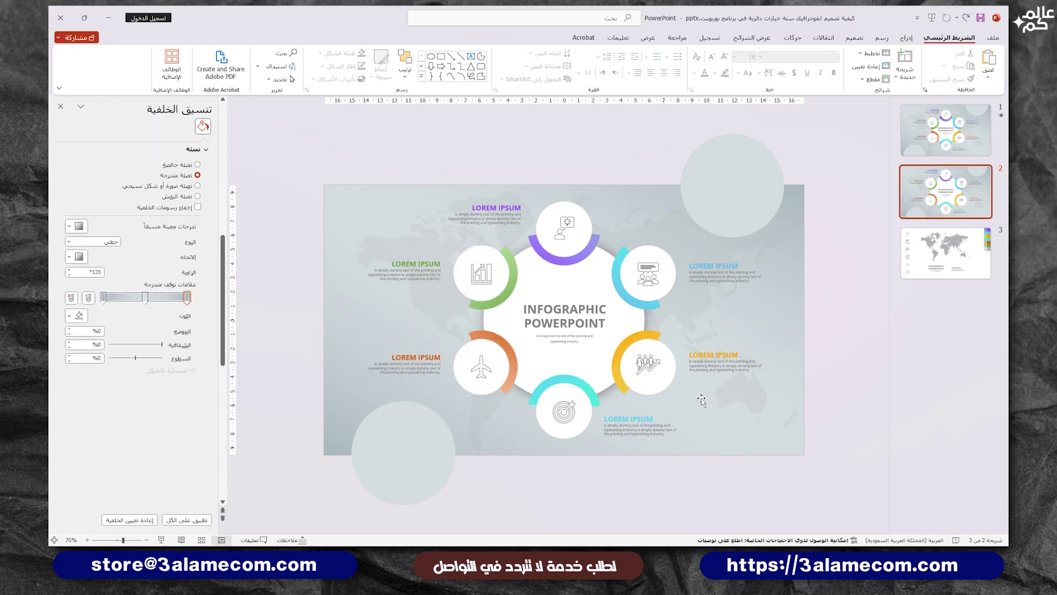
# - Show the Animation Pane and give the central hexagon group a Grow/Turn entrance
pyautogui.click(793, 38)
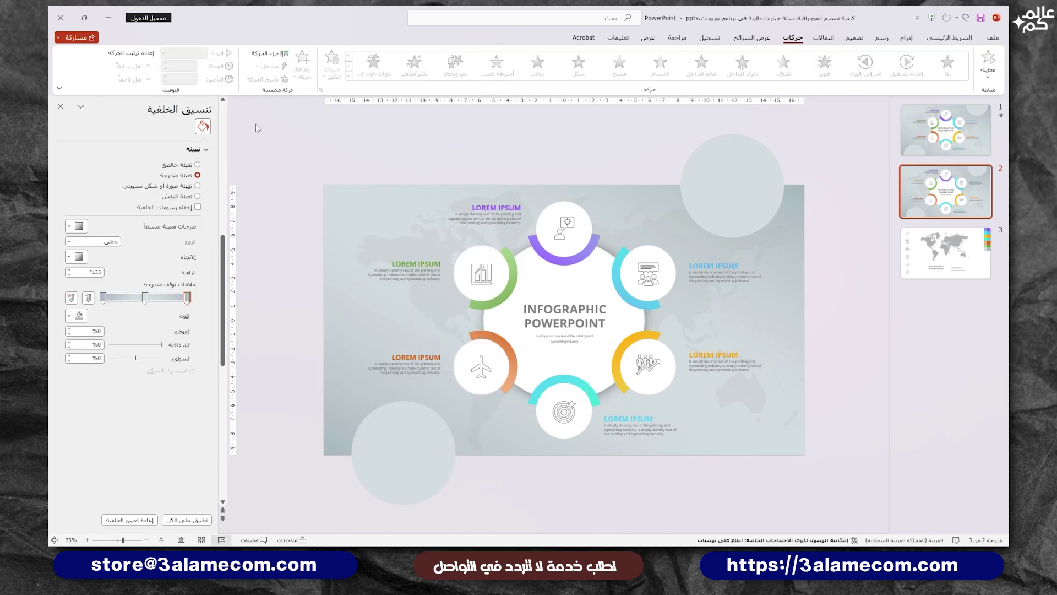
pyautogui.click(60, 106)
pyautogui.click(263, 54)
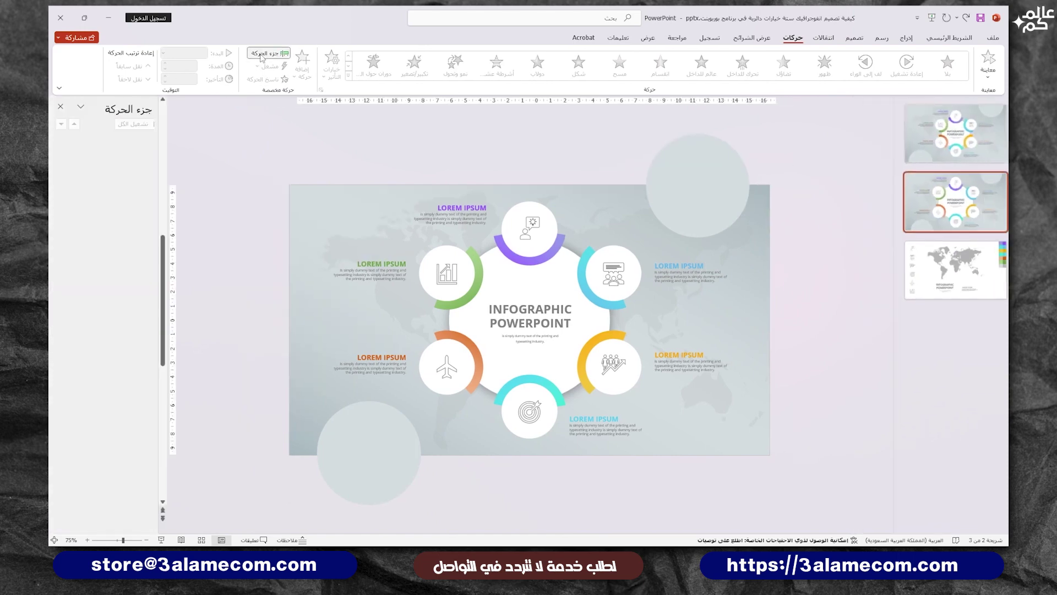
pyautogui.click(533, 274)
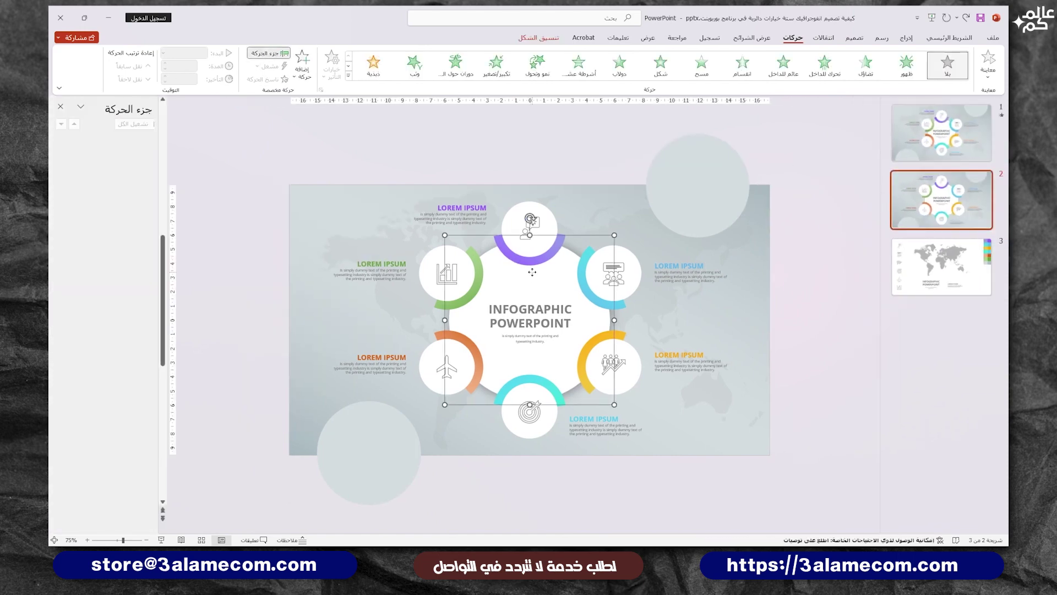
pyautogui.click(536, 65)
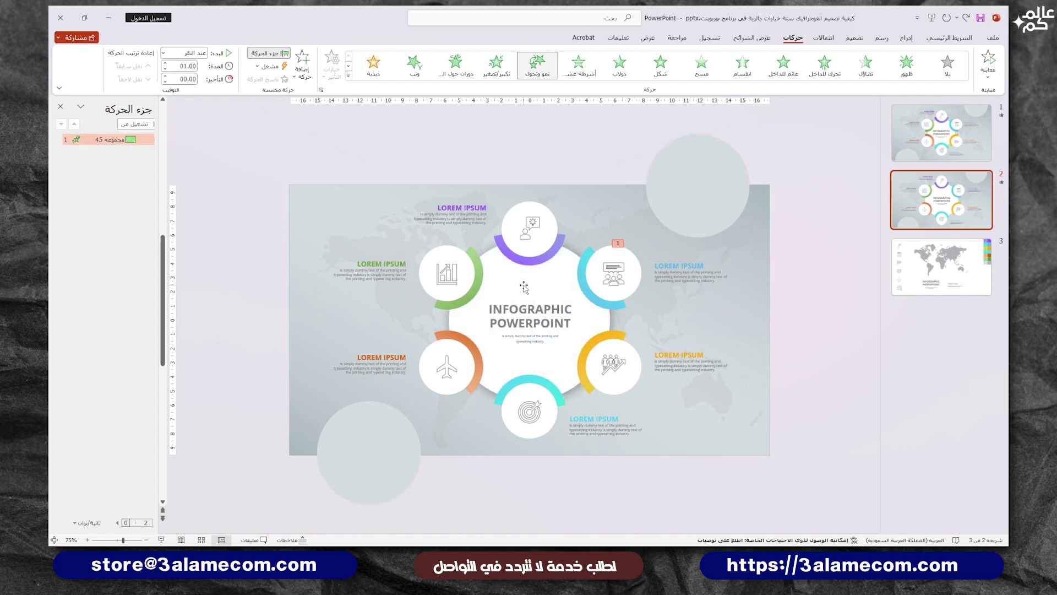
# - Make the world-map picture Fade in With Previous, then select both grey corner circles
pyautogui.click(635, 233)
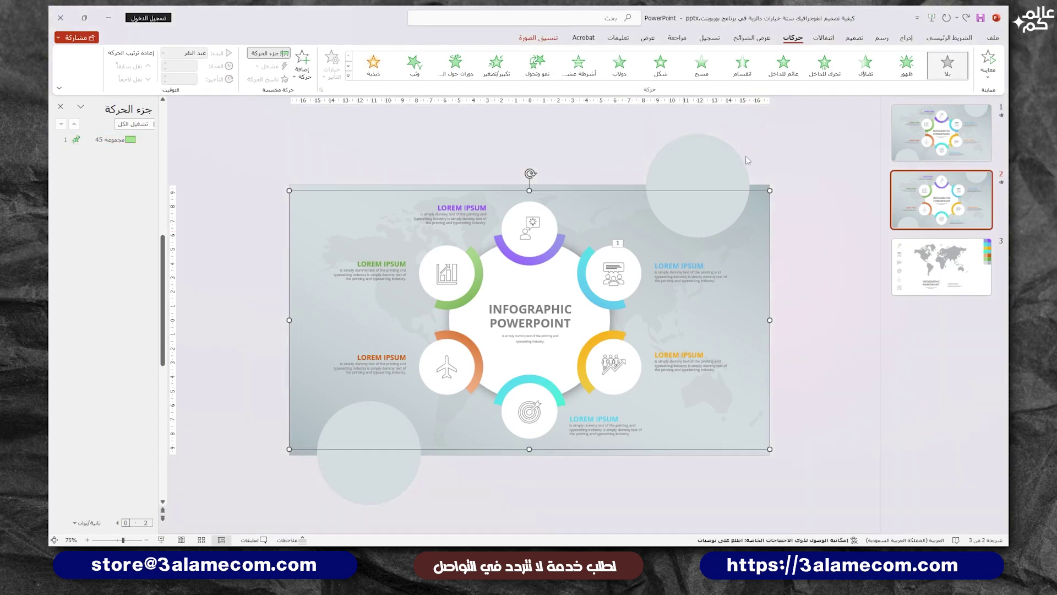
pyautogui.click(860, 64)
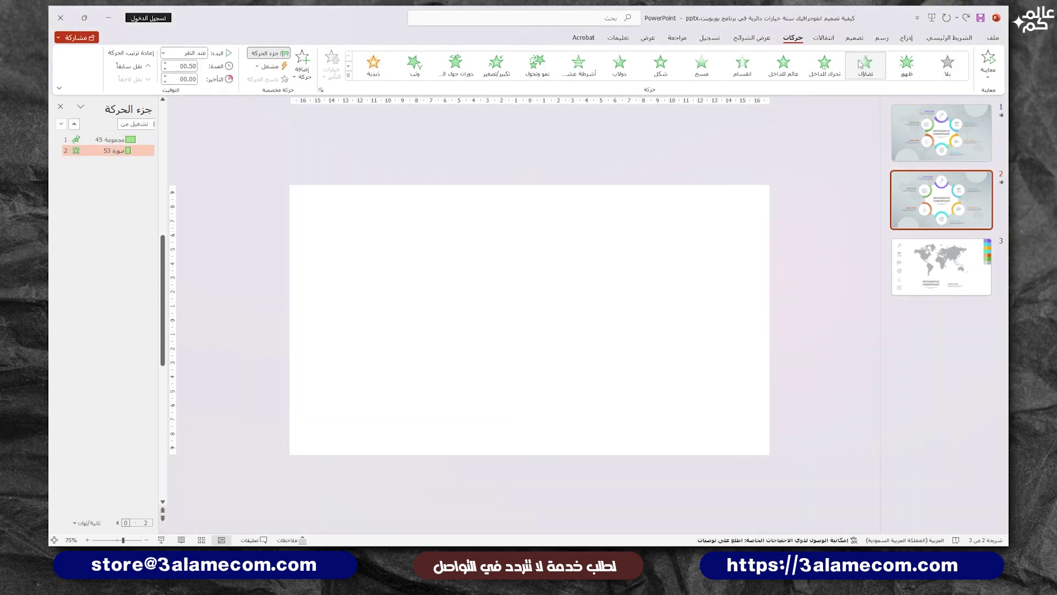
pyautogui.click(185, 53)
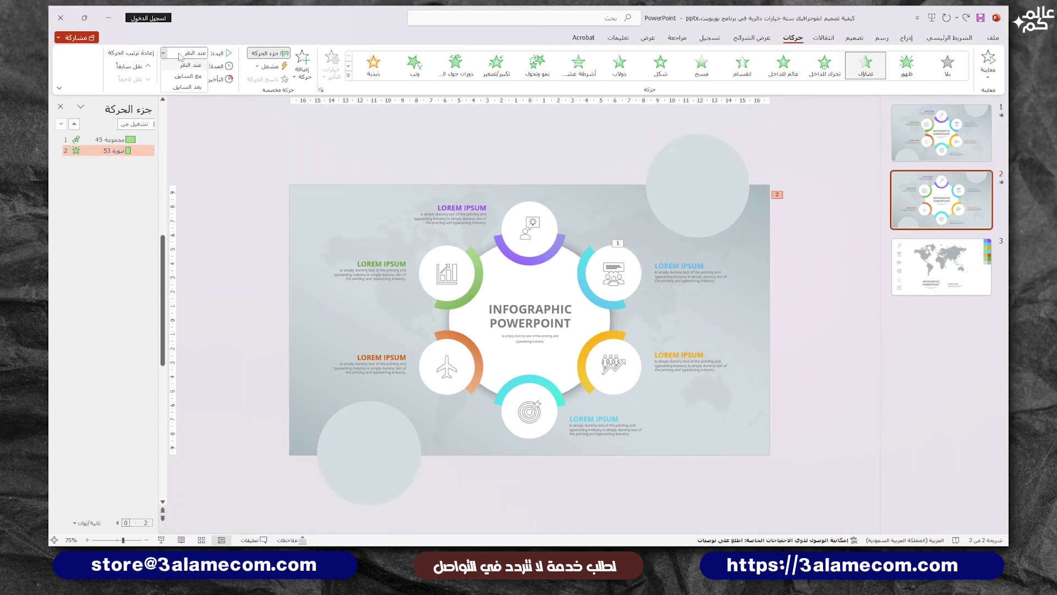
pyautogui.click(184, 79)
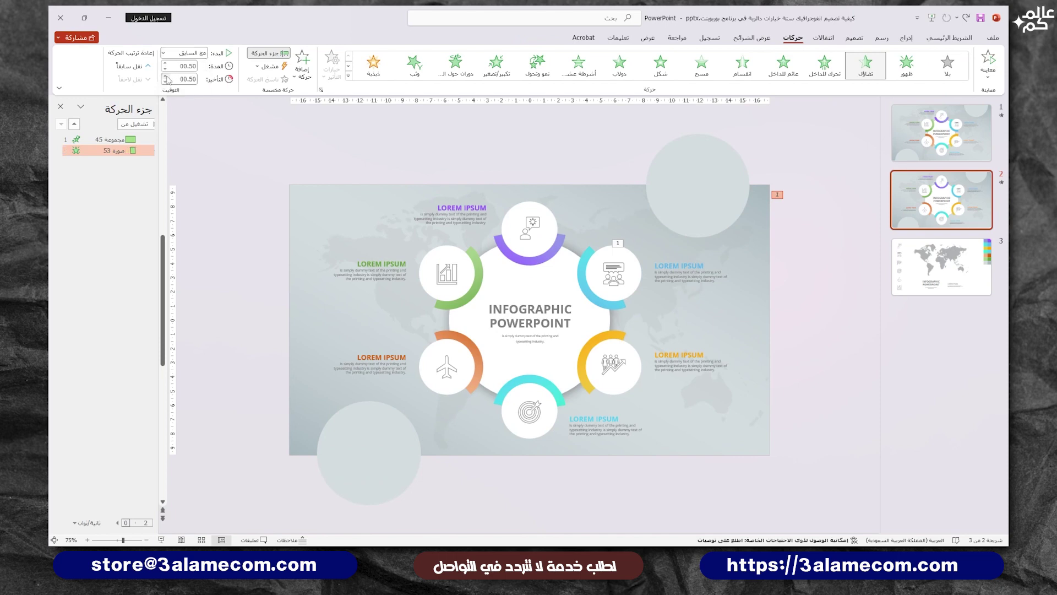
pyautogui.click(687, 151)
pyautogui.keyDown('shift'); pyautogui.click(385, 434); pyautogui.keyUp('shift')
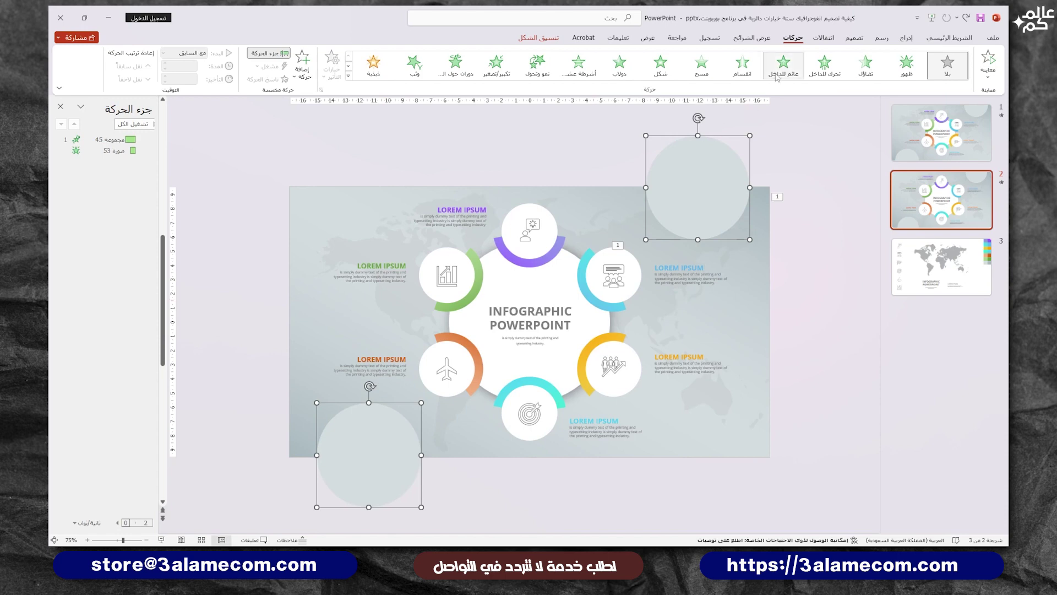
# - Apply Float In to both grey corner circles, starting With Previous
pyautogui.click(777, 76)
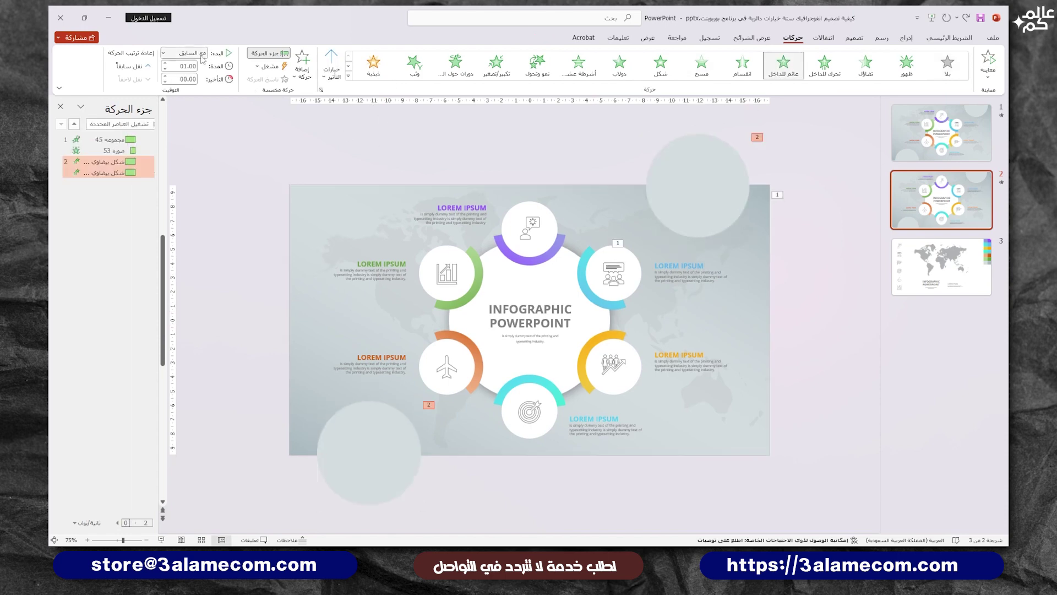
pyautogui.click(190, 54)
pyautogui.click(192, 77)
pyautogui.click(652, 177)
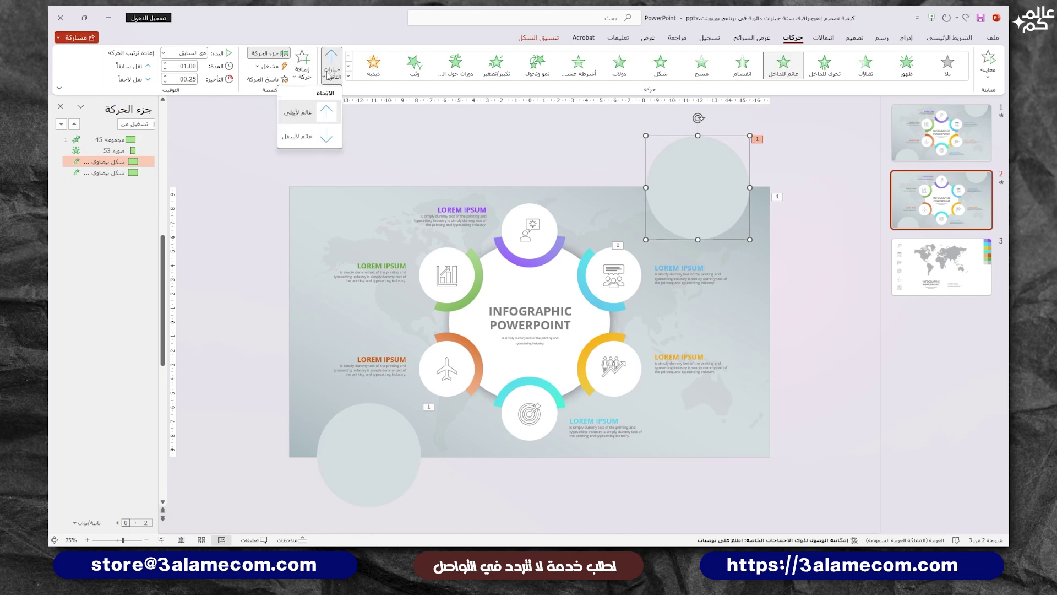
pyautogui.click(363, 453)
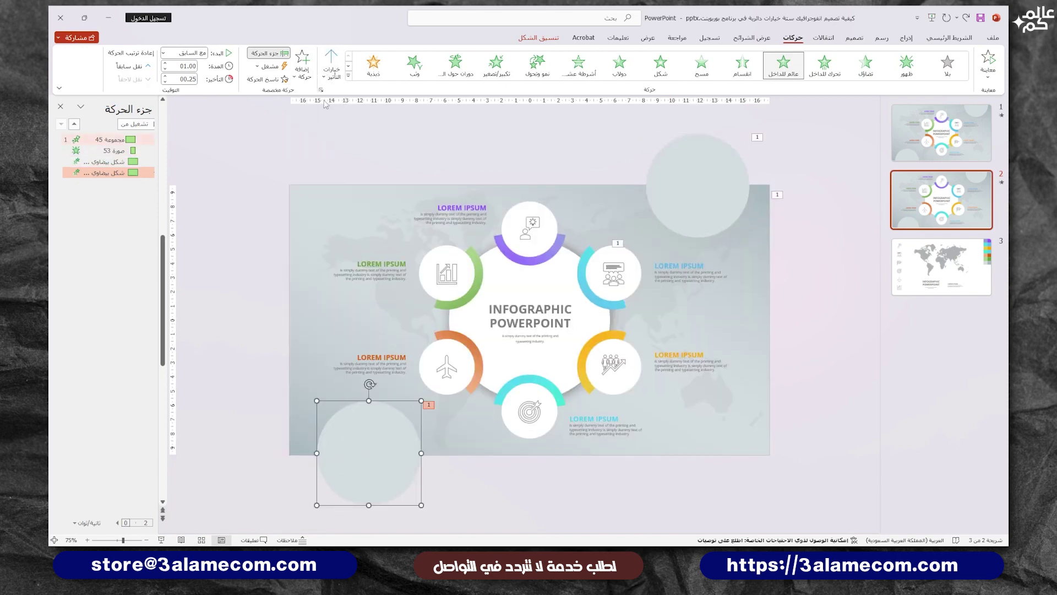
pyautogui.click(825, 337)
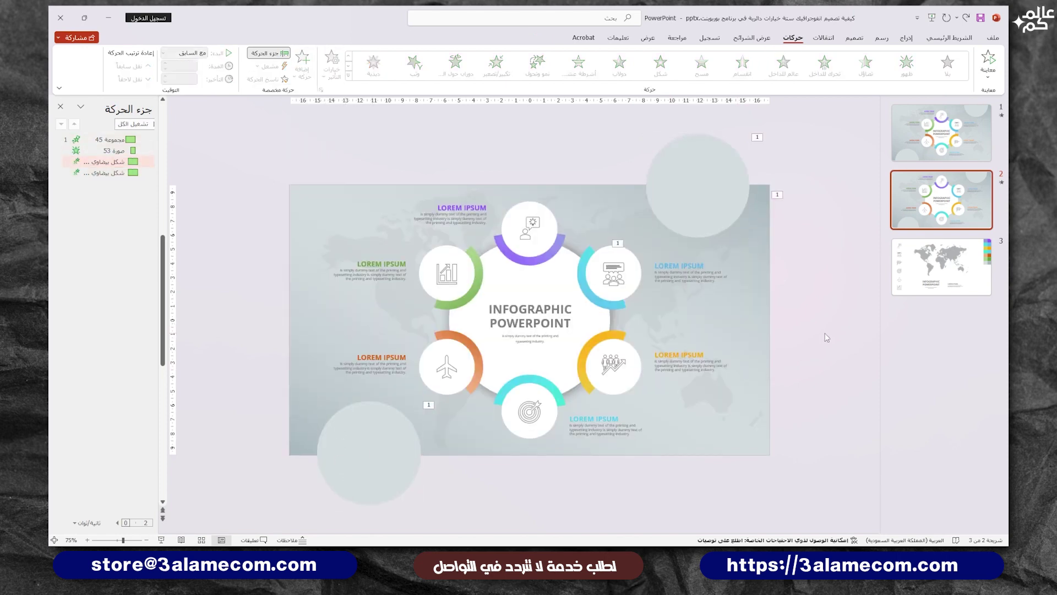
pyautogui.click(536, 233)
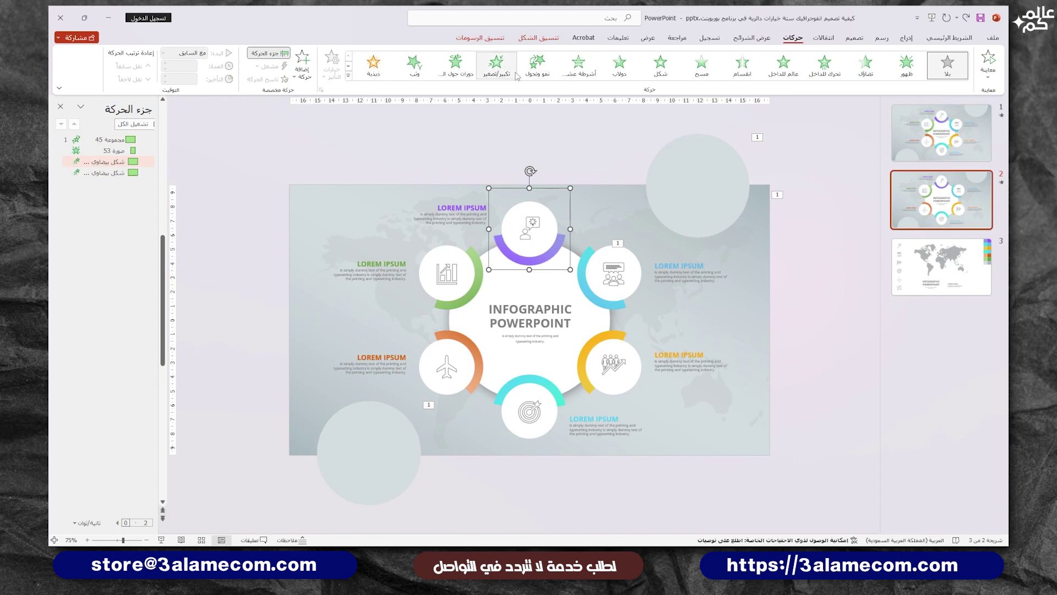
# - Give the top icon group a longer Zoom entrance and its purple label a Fade After Previous
pyautogui.click(496, 64)
pyautogui.click(165, 63)
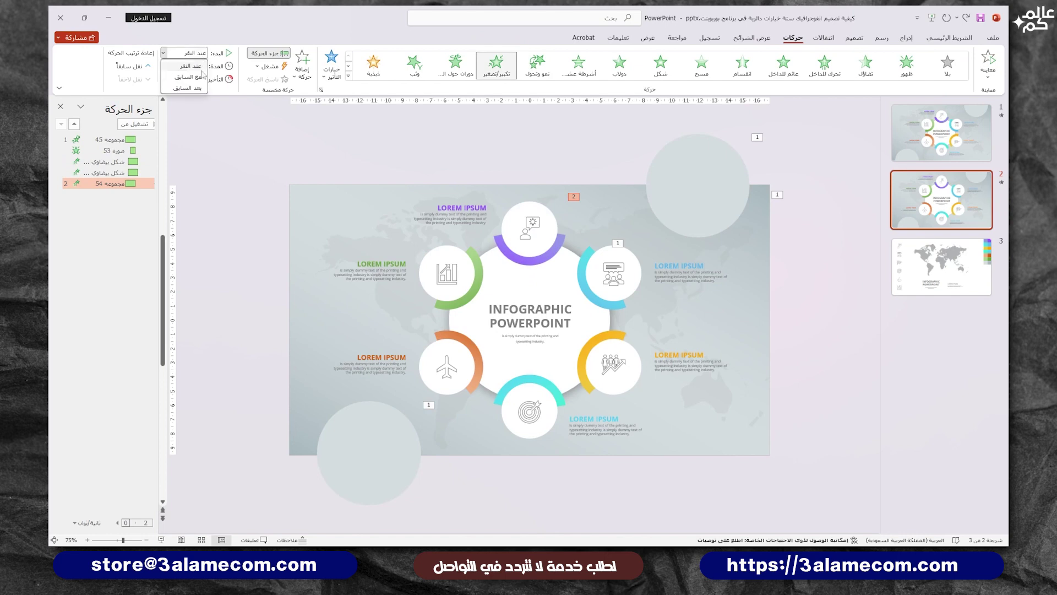
pyautogui.click(450, 209)
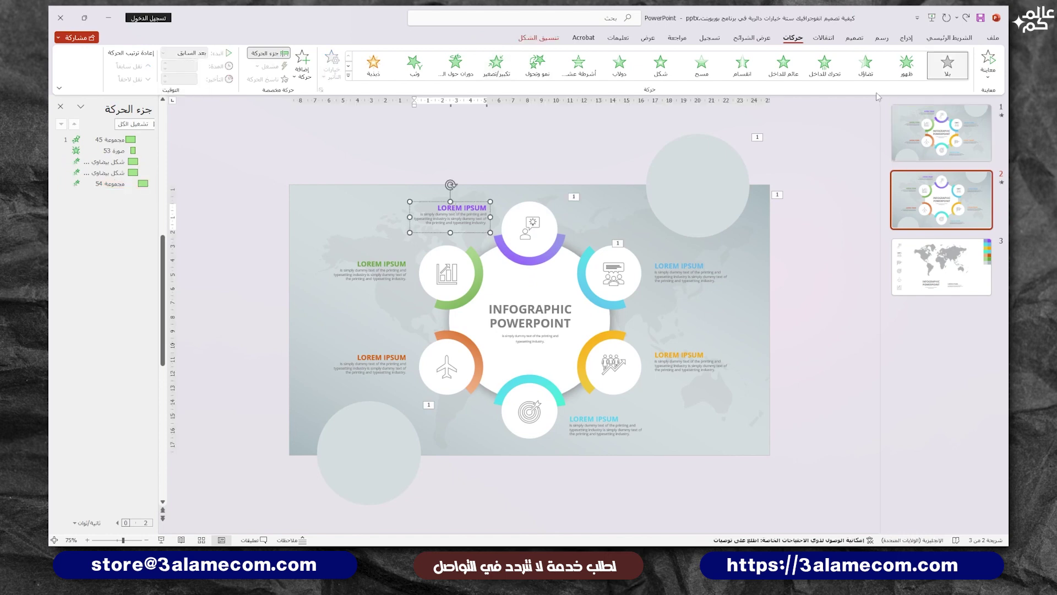
pyautogui.click(865, 63)
pyautogui.click(163, 53)
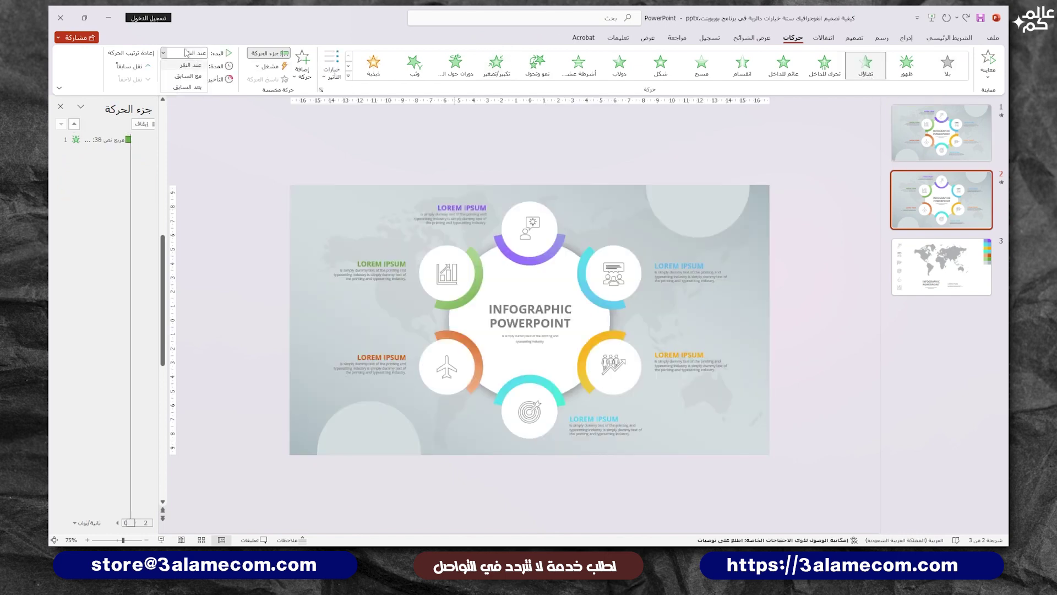
pyautogui.click(180, 88)
# - Use Animation Painter to copy the Zoom and Fade to the right, lower-right and bottom icons and labels
pyautogui.click(518, 220)
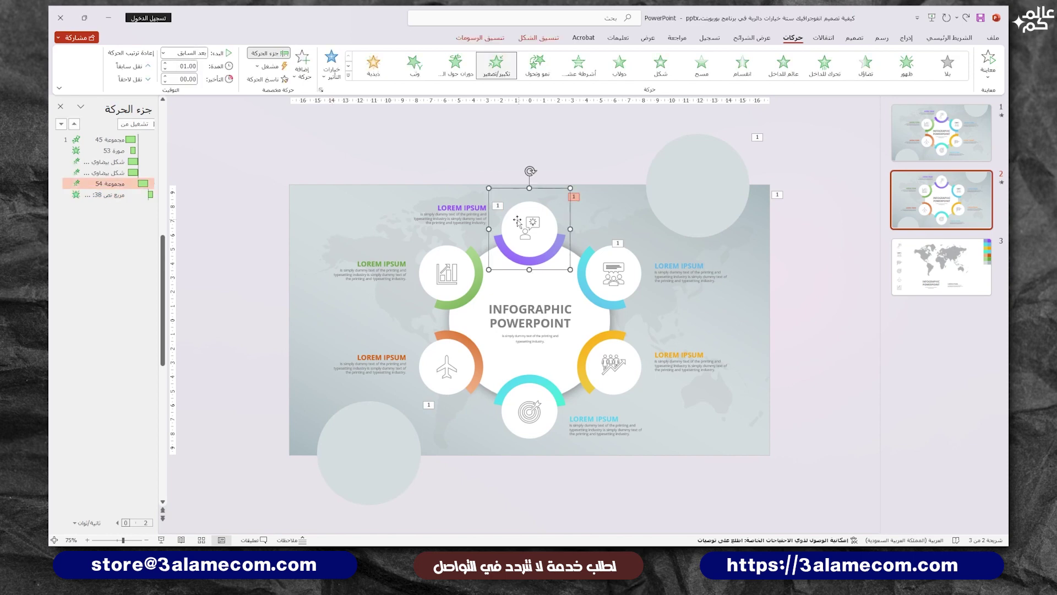
pyautogui.click(273, 78)
pyautogui.click(588, 270)
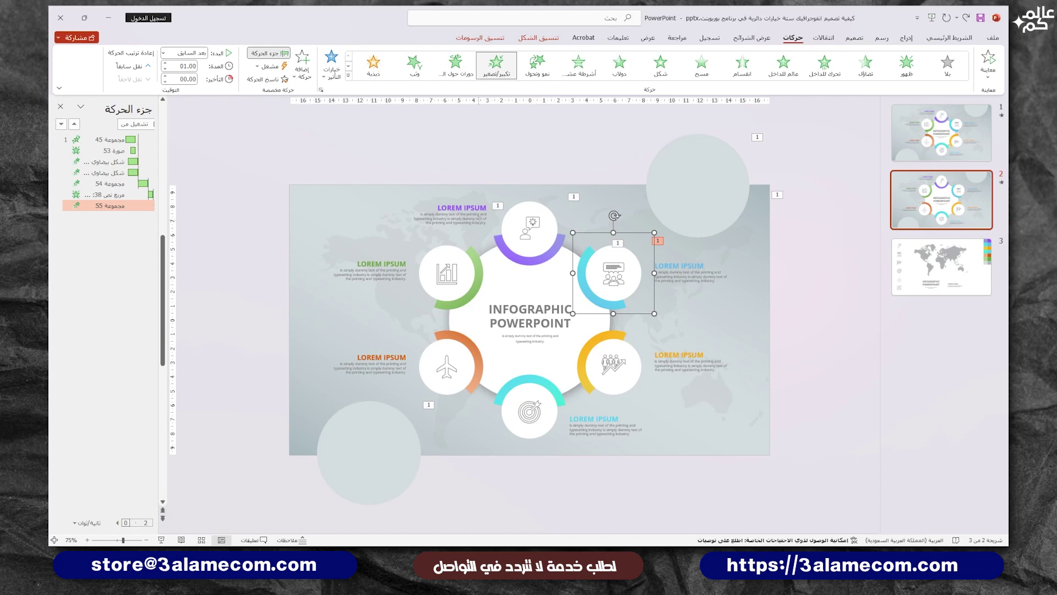
pyautogui.click(463, 209)
pyautogui.click(274, 78)
pyautogui.click(672, 272)
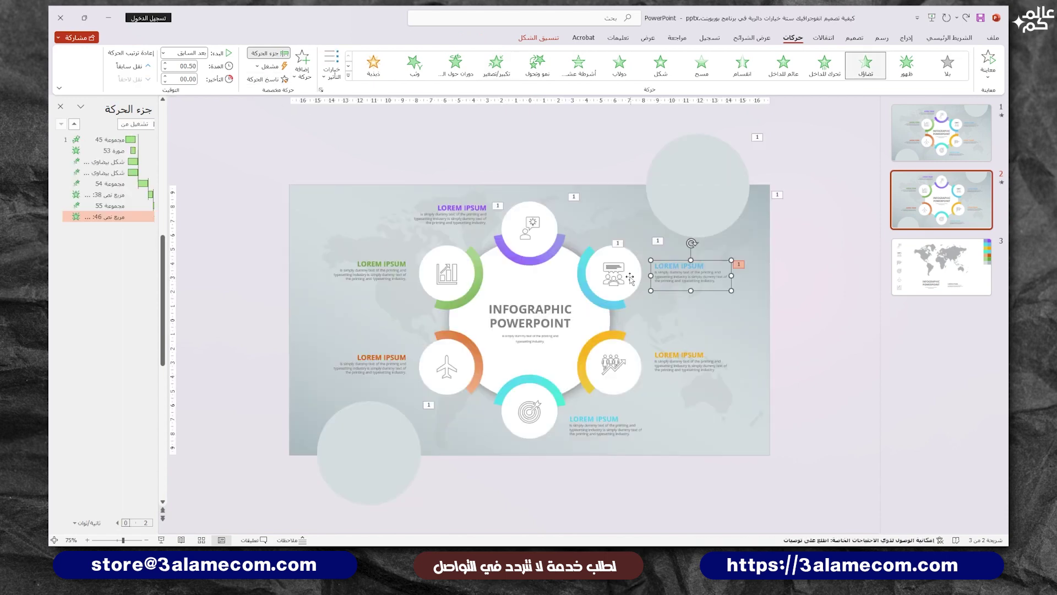
pyautogui.click(273, 79)
pyautogui.click(619, 352)
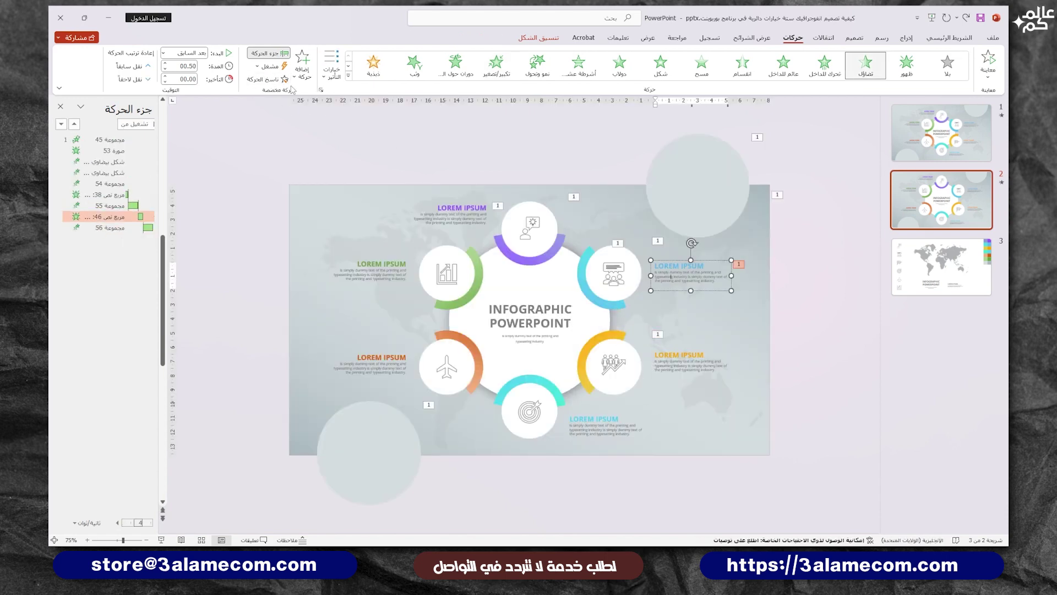
pyautogui.click(274, 79)
pyautogui.click(531, 407)
pyautogui.click(274, 78)
pyautogui.click(661, 372)
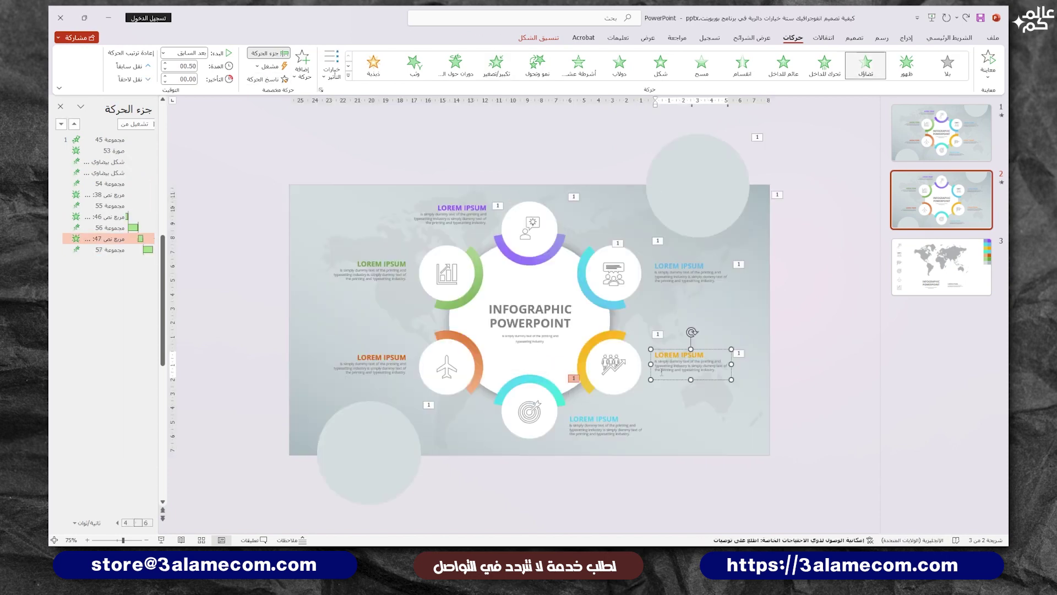
pyautogui.click(274, 79)
pyautogui.click(594, 426)
# - Copy the Zoom and Fade animations to the airplane and chart icon groups and labels
pyautogui.click(528, 410)
pyautogui.click(274, 79)
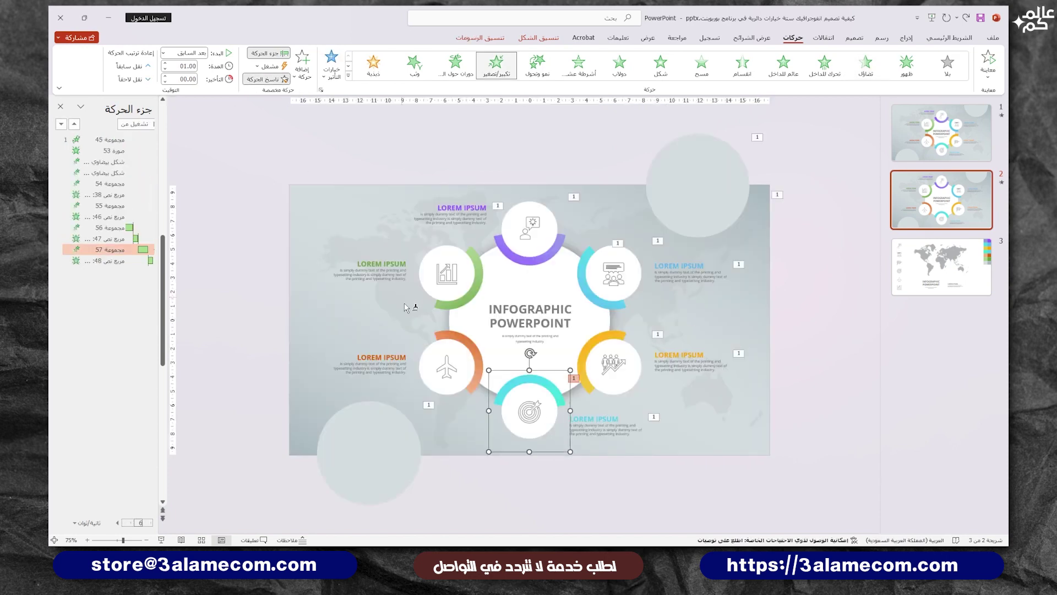
pyautogui.click(446, 366)
pyautogui.click(273, 79)
pyautogui.click(380, 360)
pyautogui.click(446, 366)
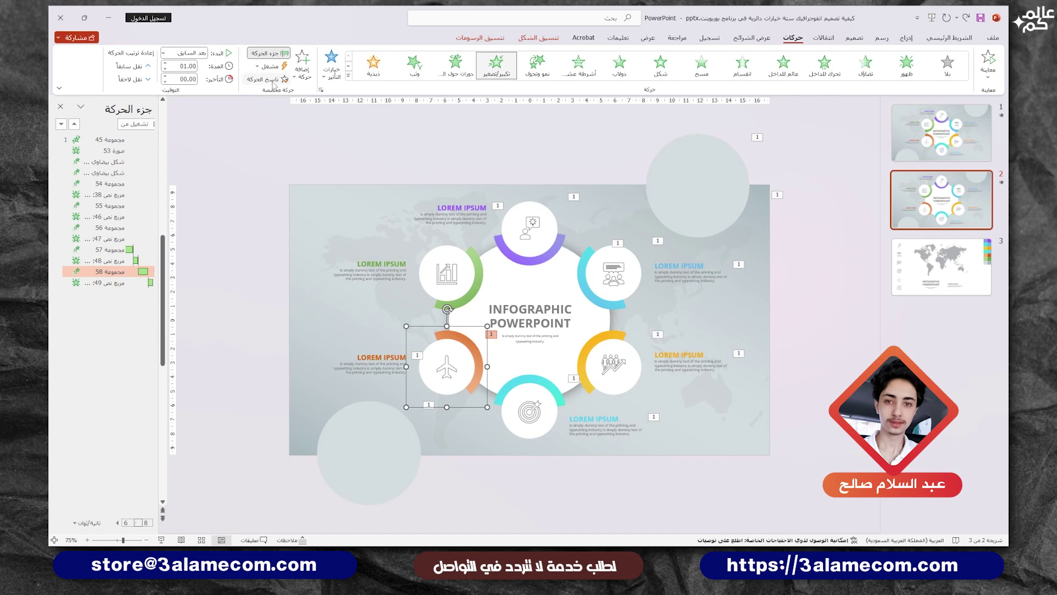
pyautogui.click(273, 79)
pyautogui.click(447, 272)
pyautogui.click(274, 79)
pyautogui.click(382, 267)
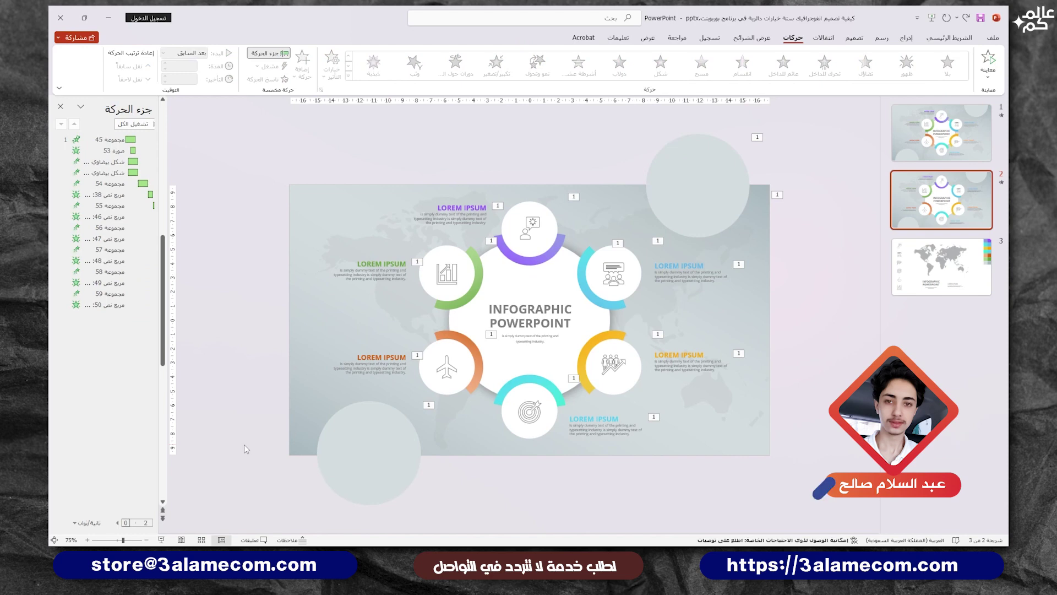
# - Play slide 2 as a slideshow with Shift+F5 to watch the animations
pyautogui.hotkey('shift', 'F5')
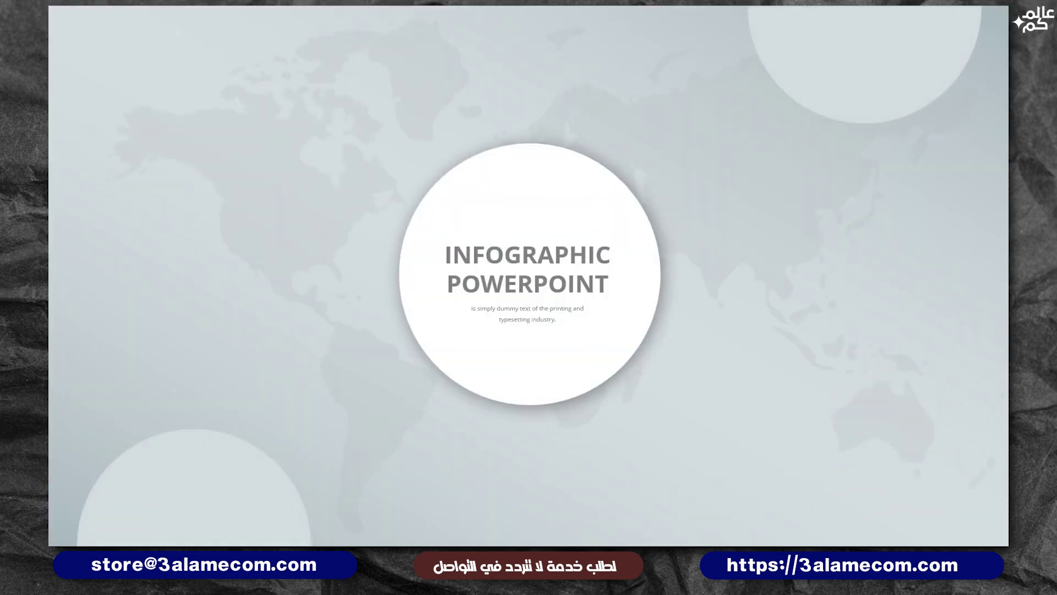